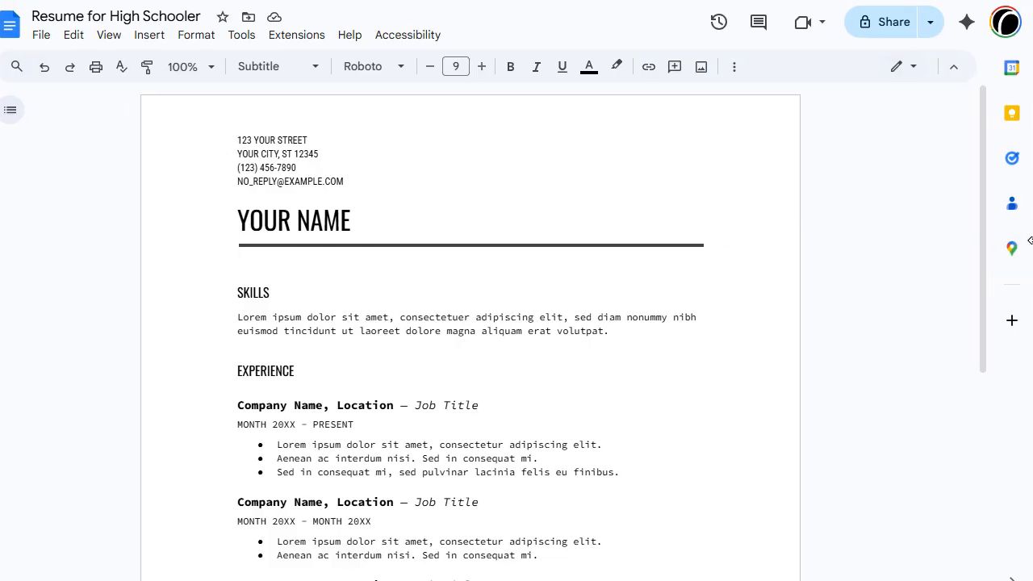
Step: Close the side panel, try typing the name over the title, then undo back to the placeholder
left_click(1011, 577)
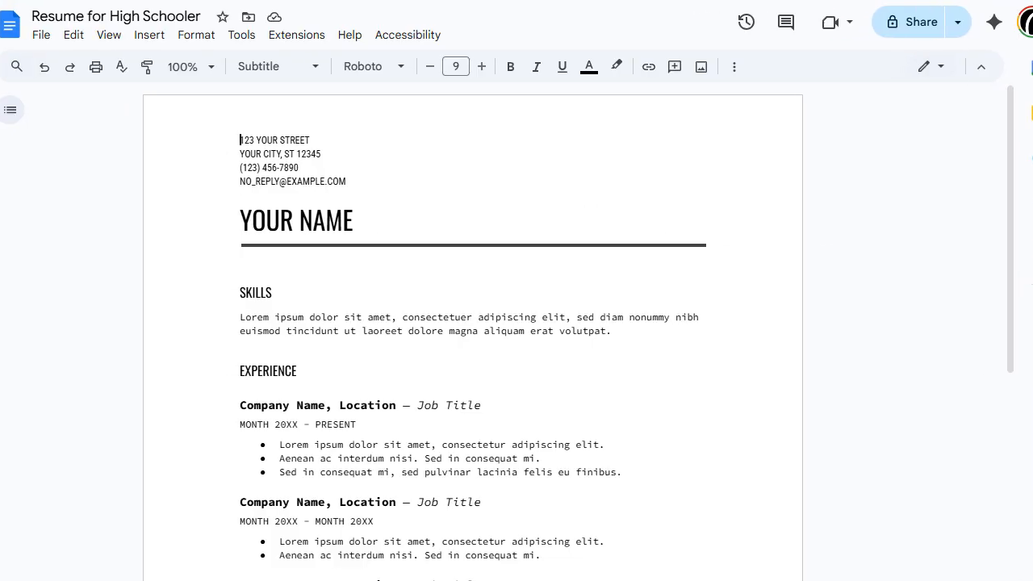
left_click(385, 225)
triple_click(386, 224)
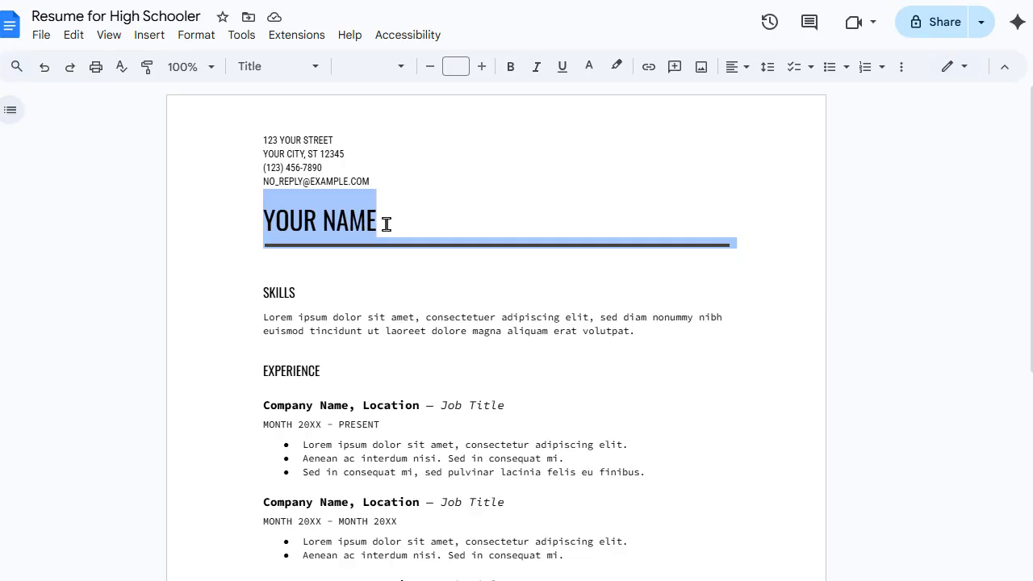
type("Joh")
key("BackSpace")
key("BackSpace")
type("OHN")
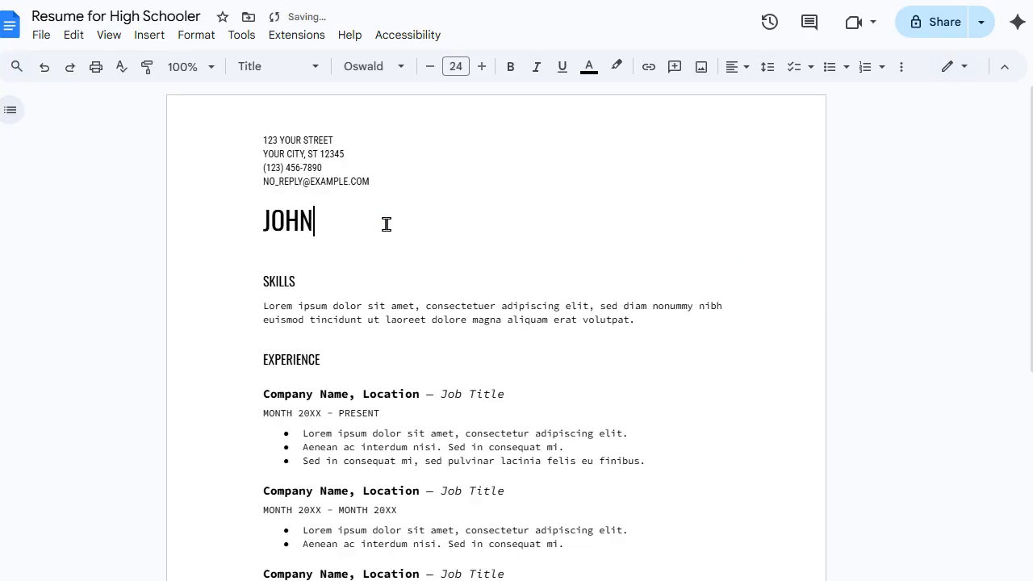
key("ctrl+z")
key("ctrl+z")
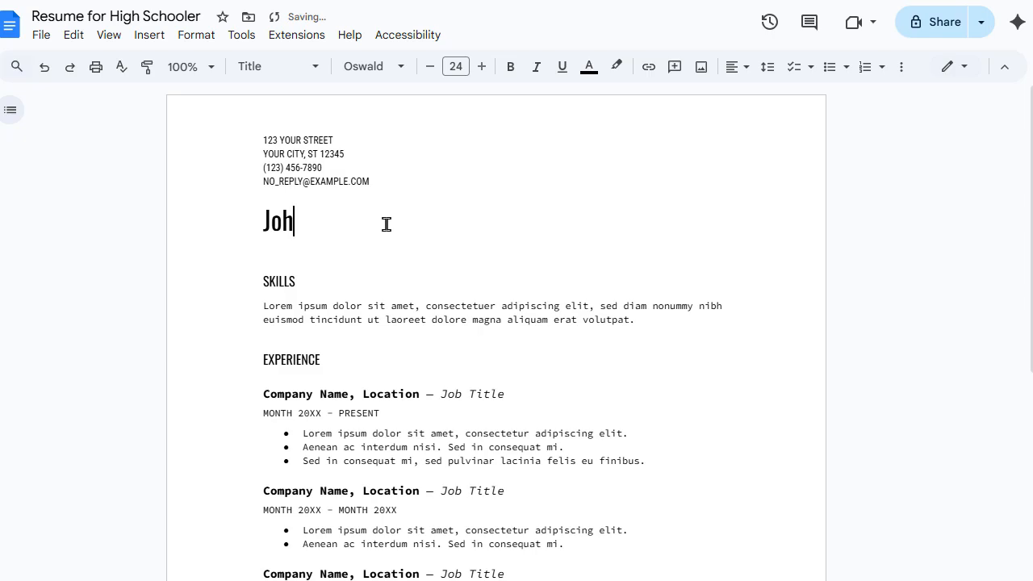
key("ctrl+z")
Step: Type the student's full name in capitals into the title and delete the words YOUR and NAME
left_click(317, 217)
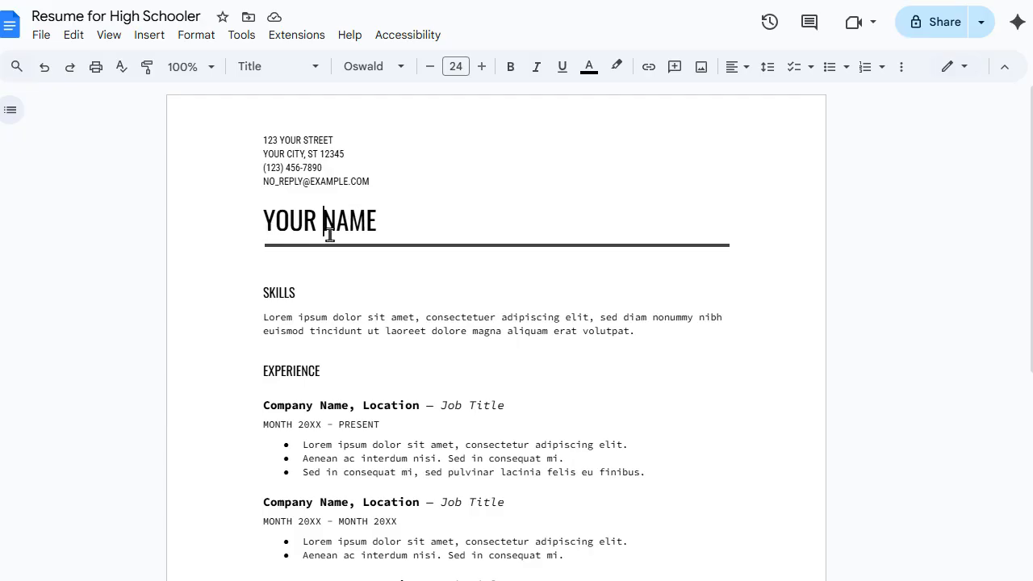
type("Joh")
key("BackSpace")
key("BackSpace")
type("OHN SMITH")
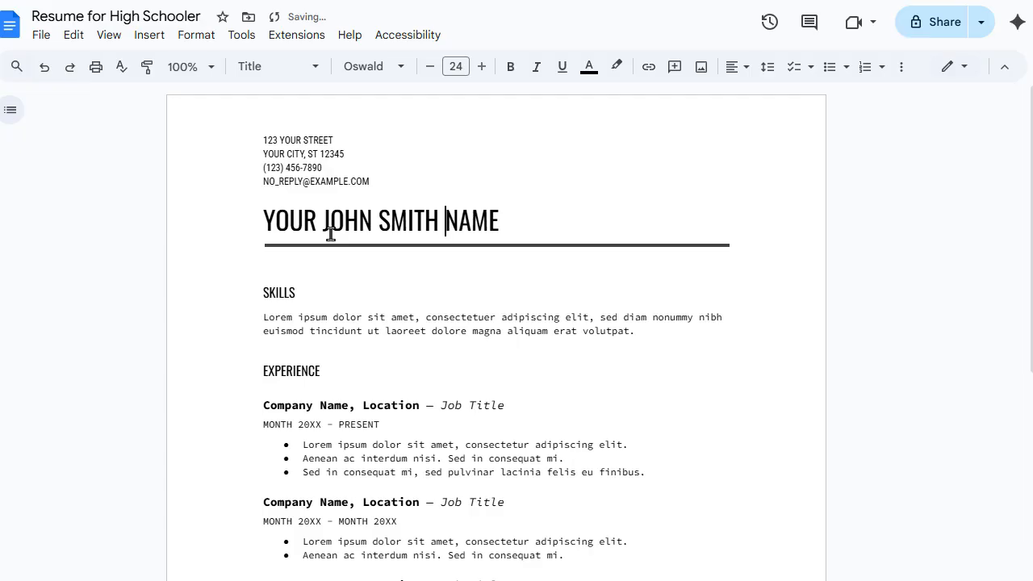
left_click(526, 212)
key("BackSpace")
key("BackSpace")
key("BackSpace")
key("BackSpace")
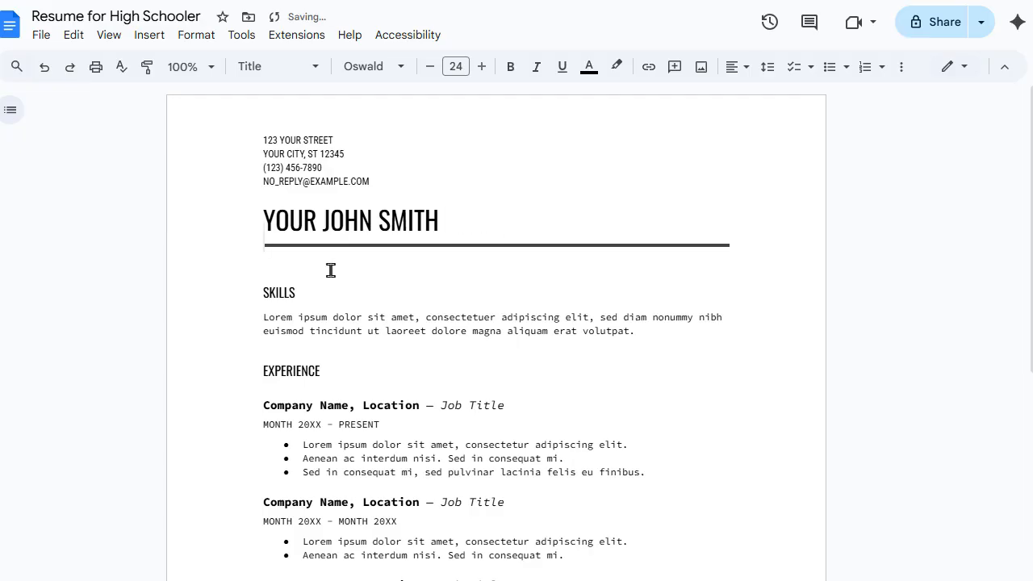
left_click(322, 229)
key("BackSpace")
key("BackSpace")
key("BackSpace")
key("BackSpace")
key("BackSpace")
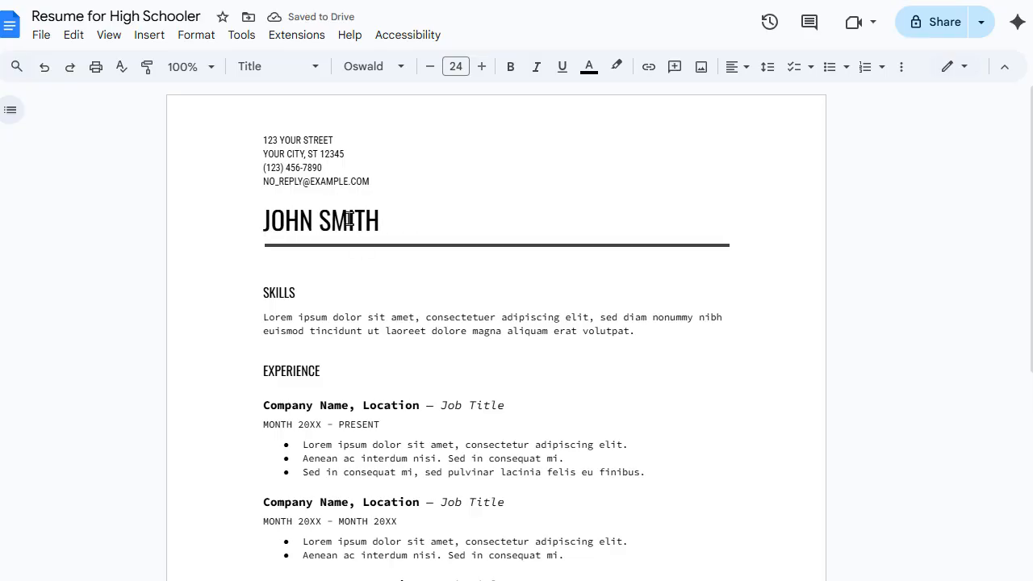
Step: Replace the placeholder email with the student's email address
left_click(349, 219)
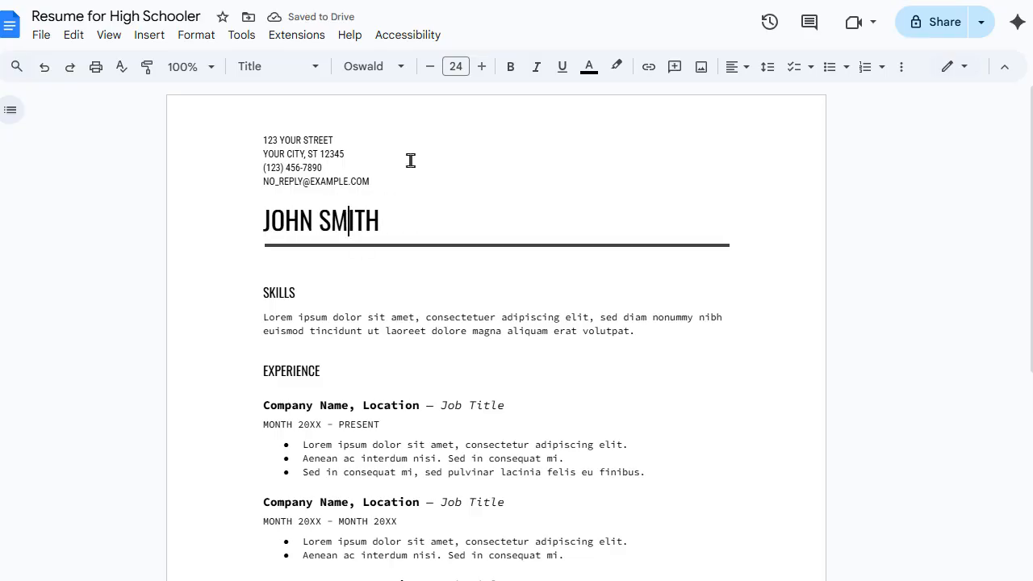
double_click(311, 182)
left_click(311, 182)
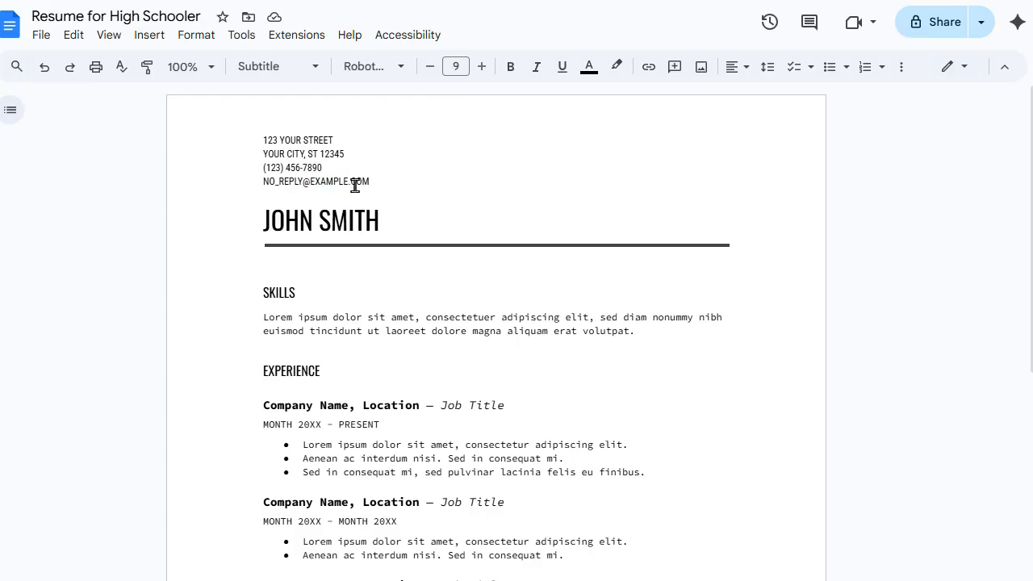
left_click_drag(384, 186, 264, 185)
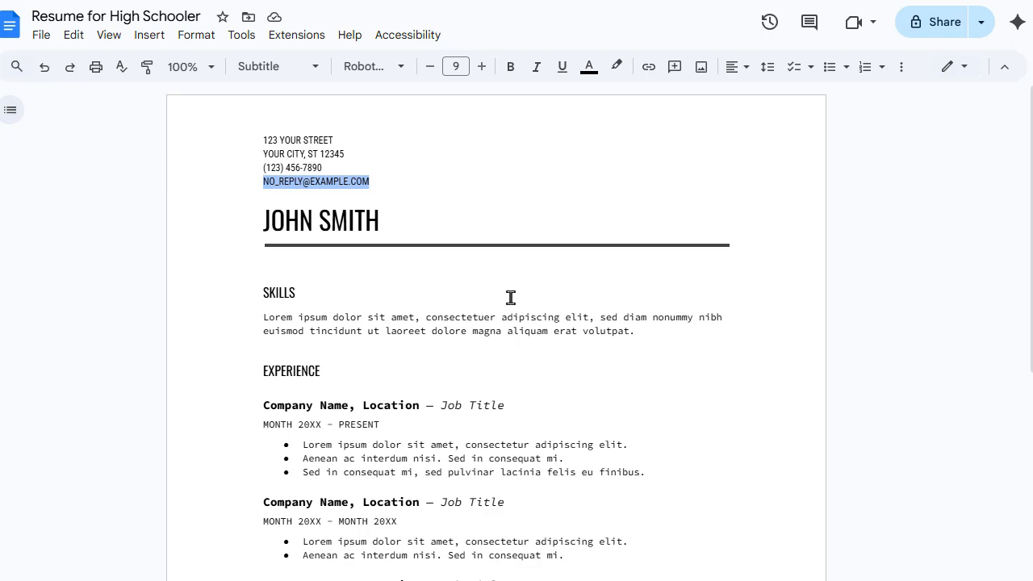
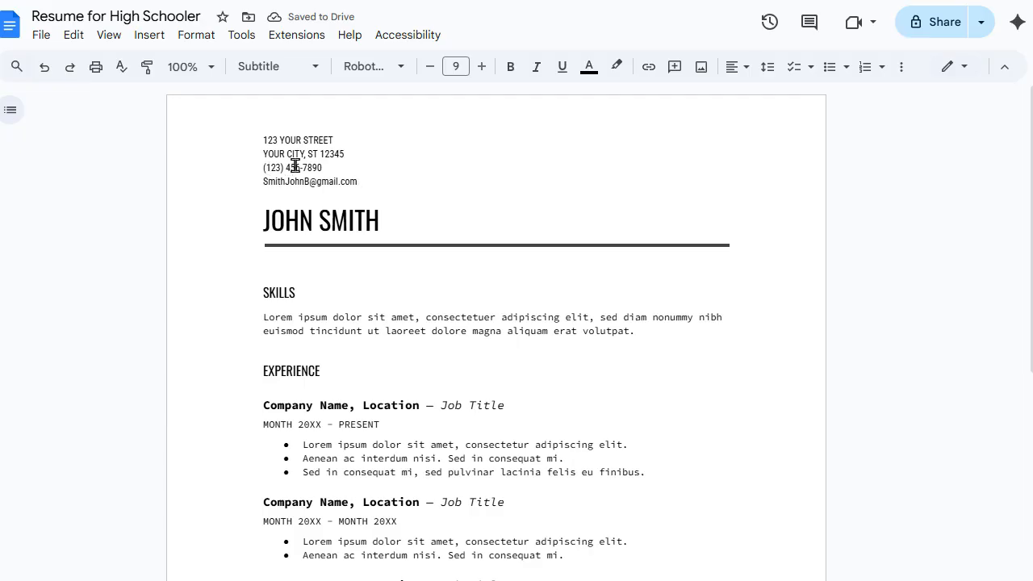
Step: Replace the placeholder phone with the student's number marked as call/text
left_click_drag(321, 167, 267, 168)
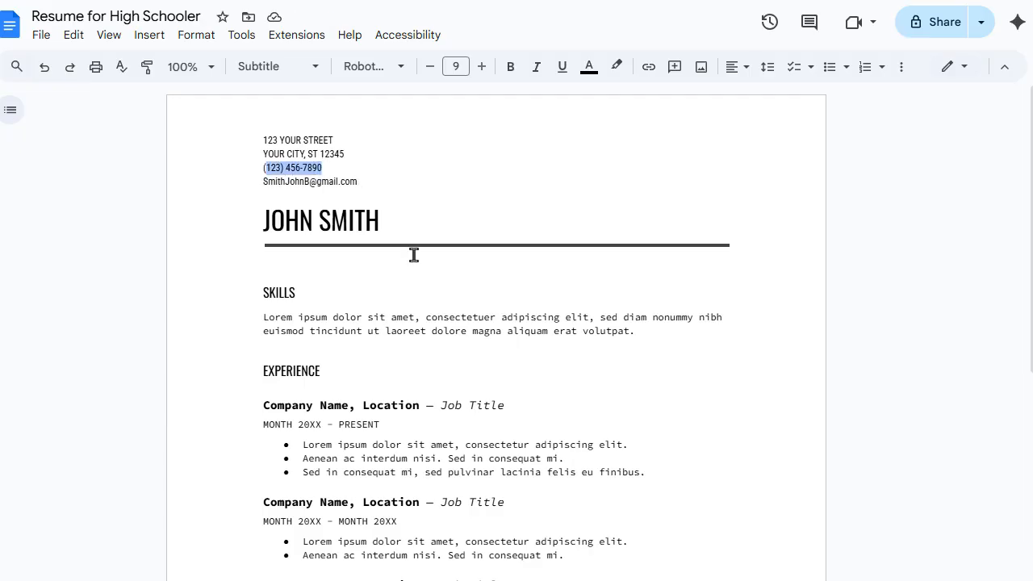
type("616")
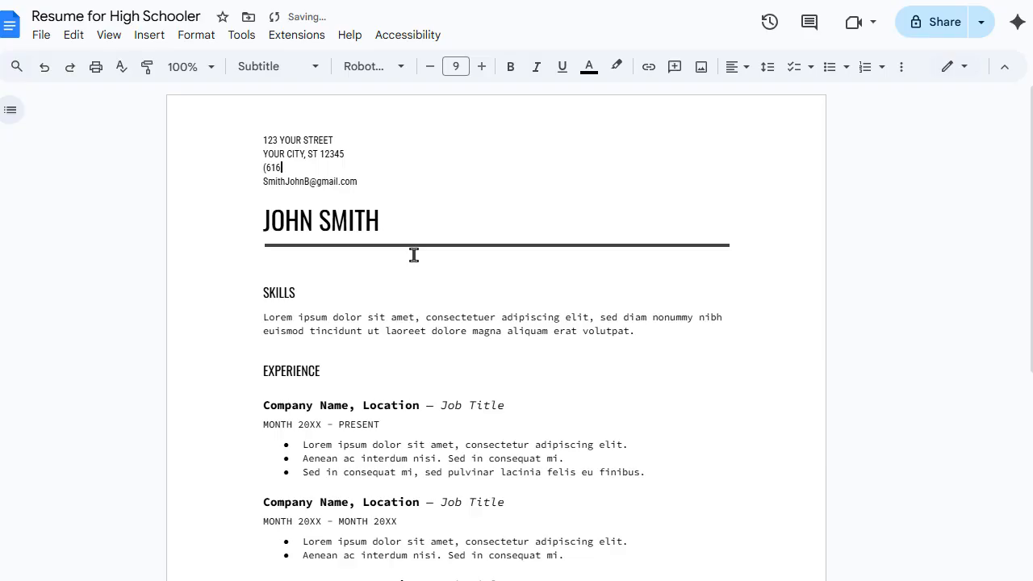
type(") 555-5555 (cell/text")
left_click(336, 168)
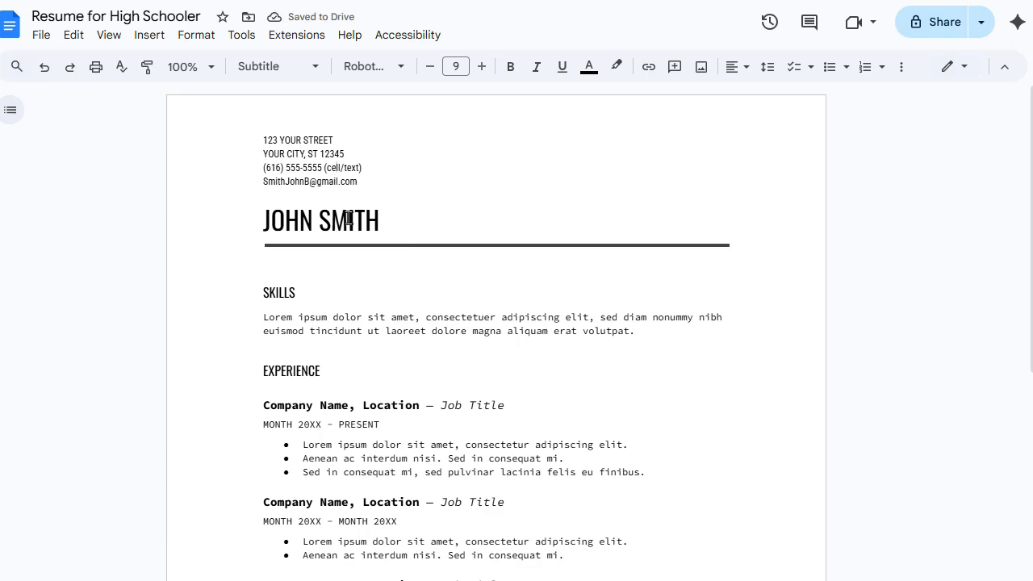
key("BackSpace")
type("a")
left_click(378, 166)
Step: Set the city line to 'Grand Rapids, MI' and delete the street address line
left_click_drag(345, 153, 263, 153)
type("G")
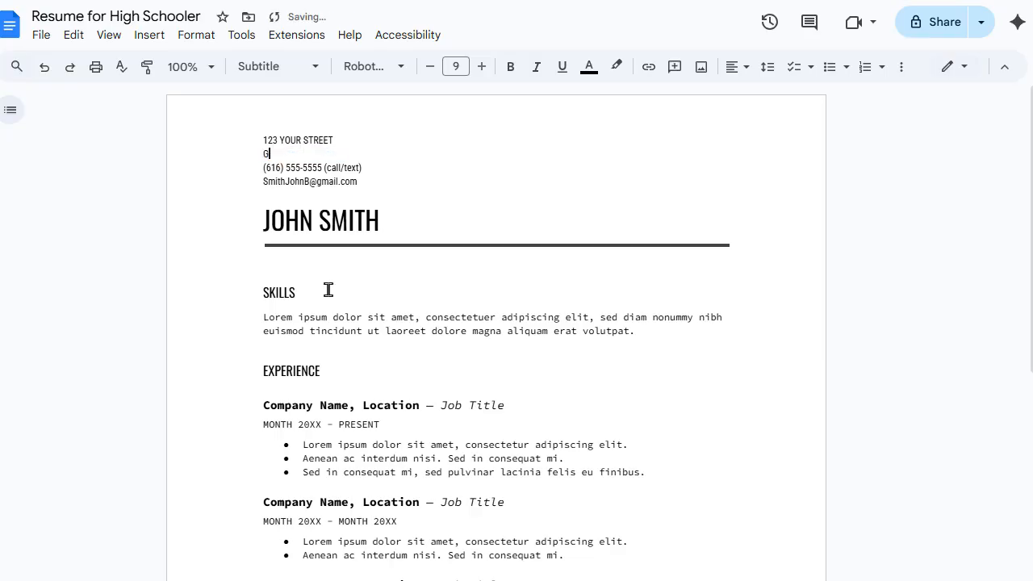
type("rand Rapids, Mi")
type("chigan")
key("BackSpace")
key("BackSpace")
key("BackSpace")
key("BackSpace")
key("BackSpace")
double_click(330, 141)
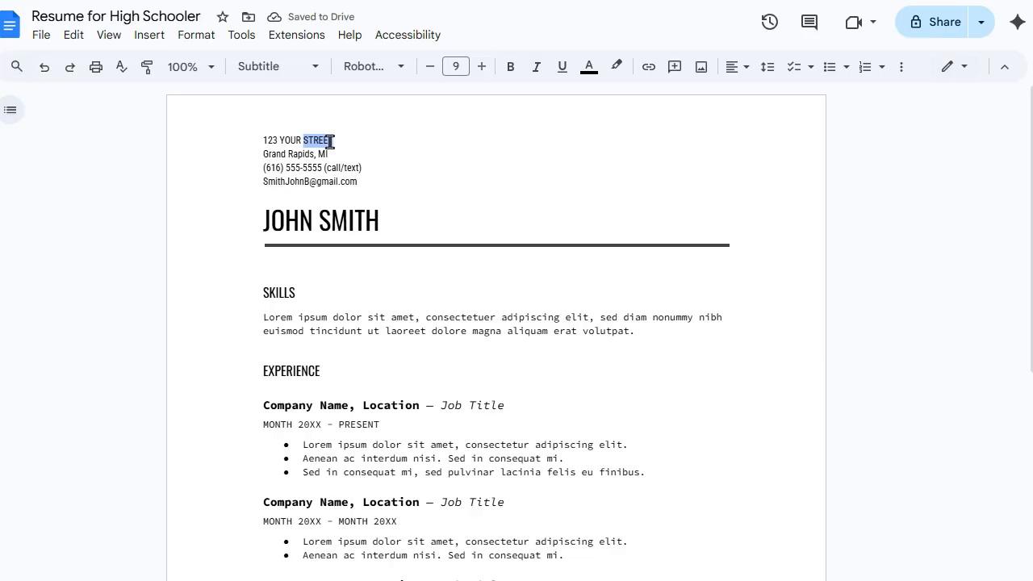
left_click(345, 142)
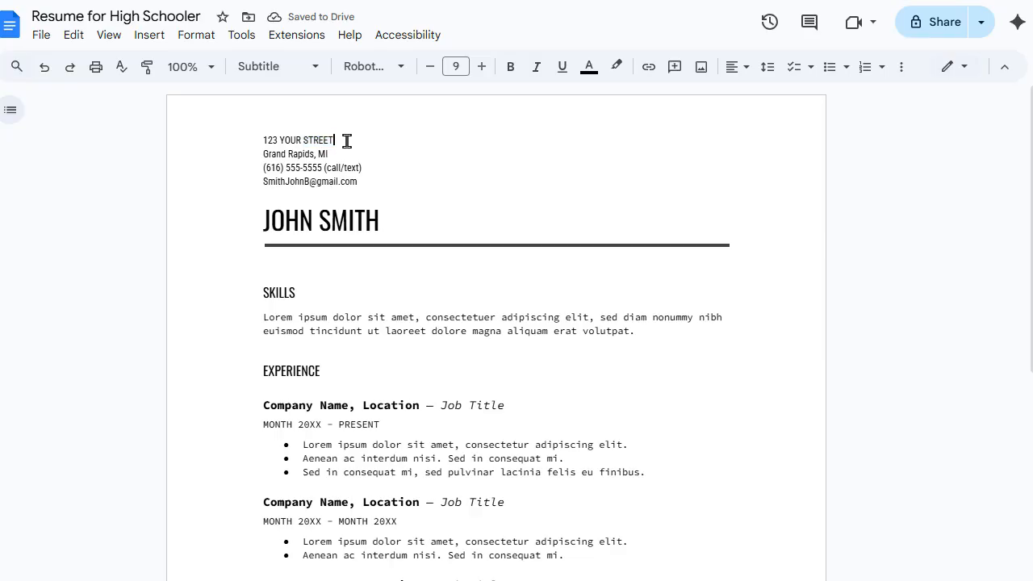
triple_click(254, 146)
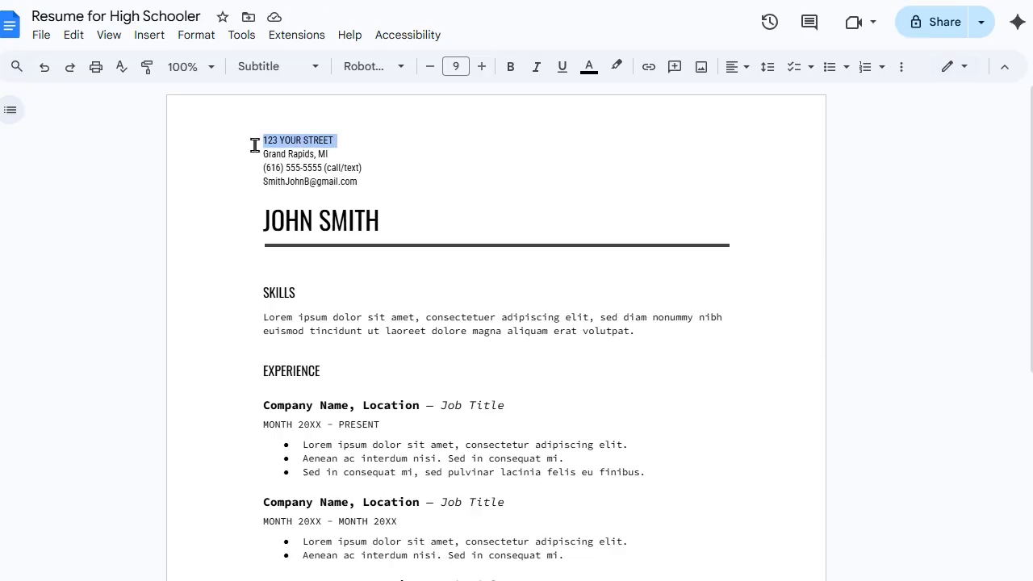
key("BackSpace")
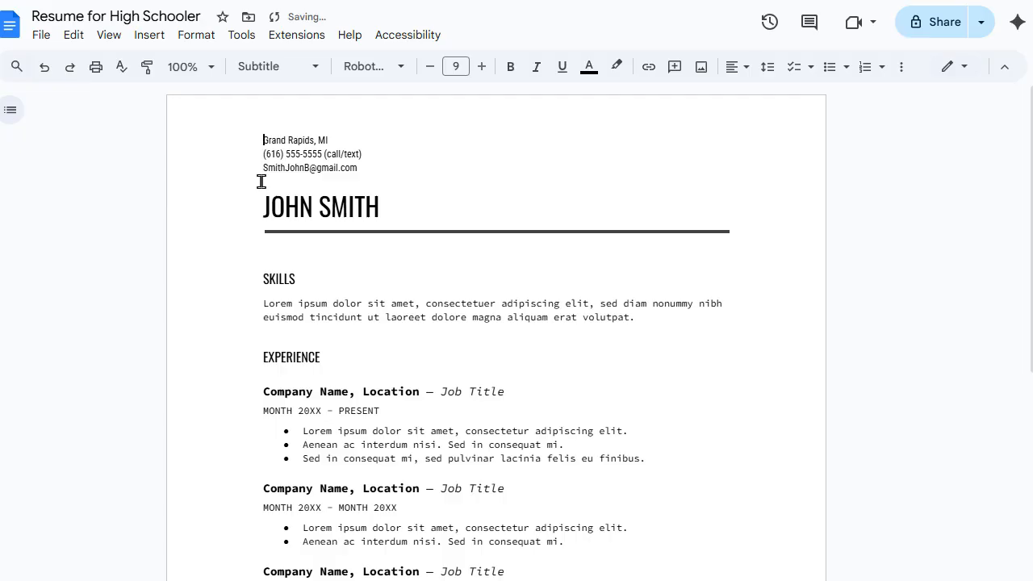
Step: Rename the SKILLS heading to OBJECTIVE
left_click(284, 278)
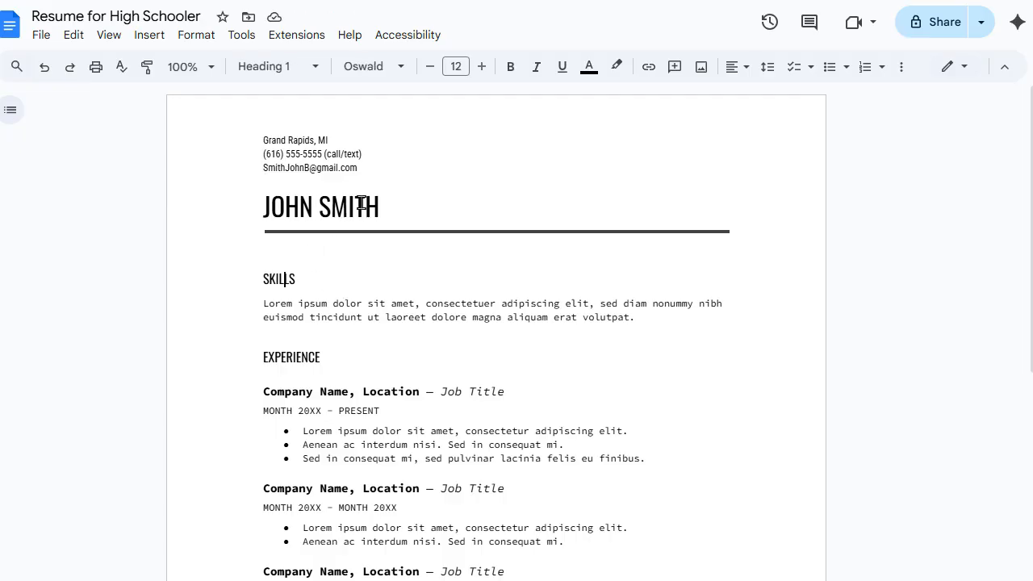
double_click(281, 277)
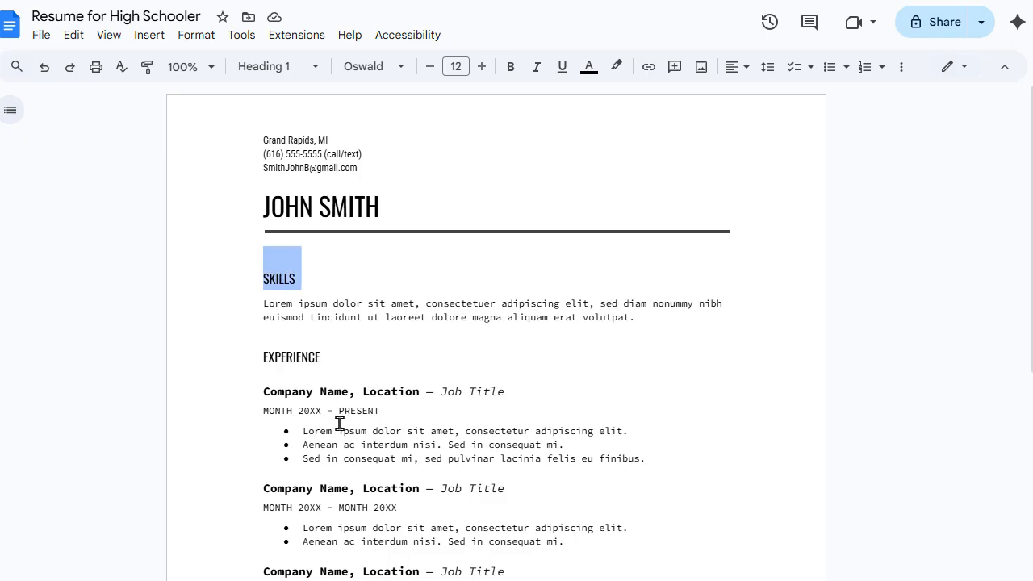
type("O")
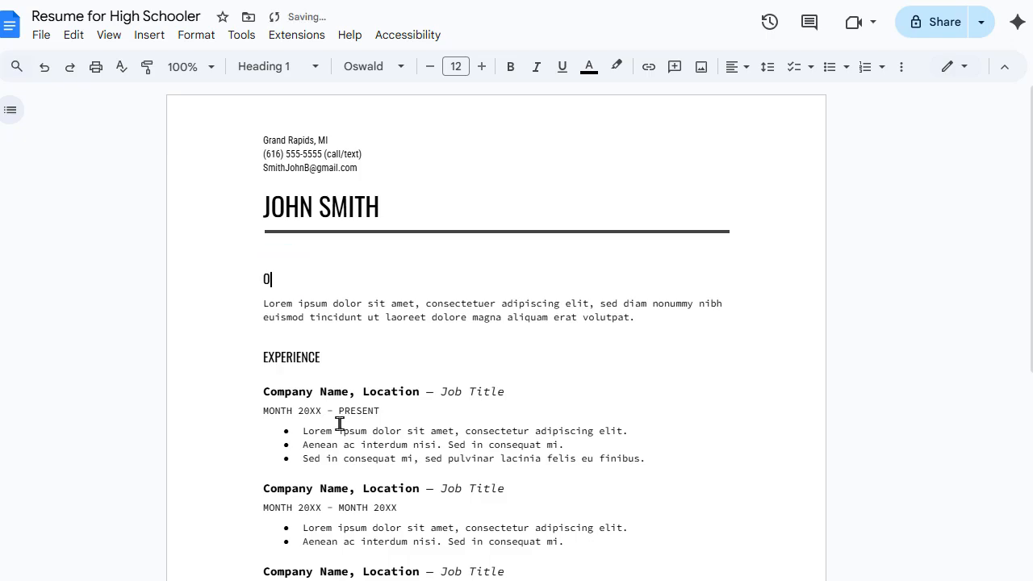
type("BJECTIVE")
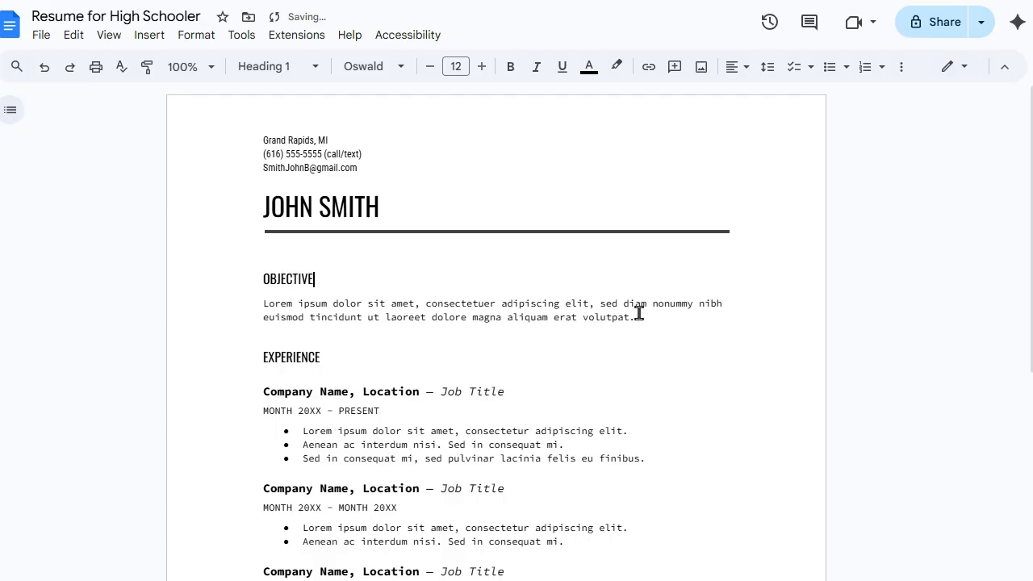
Step: Replace the Lorem paragraph with the restaurant-kitchen guest service objective sentence
left_click_drag(653, 325, 353, 312)
left_click(354, 313)
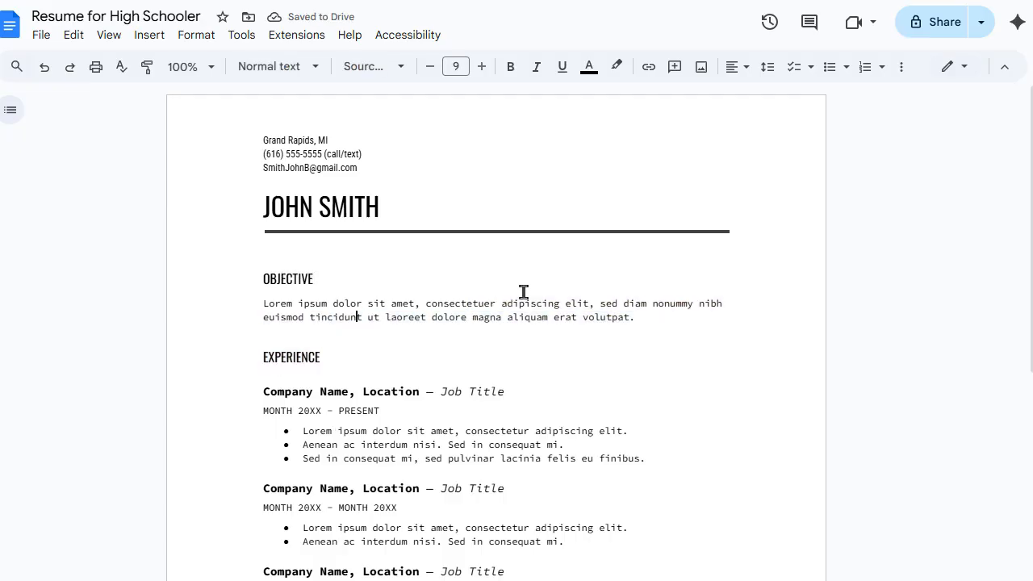
left_click_drag(638, 318, 256, 304)
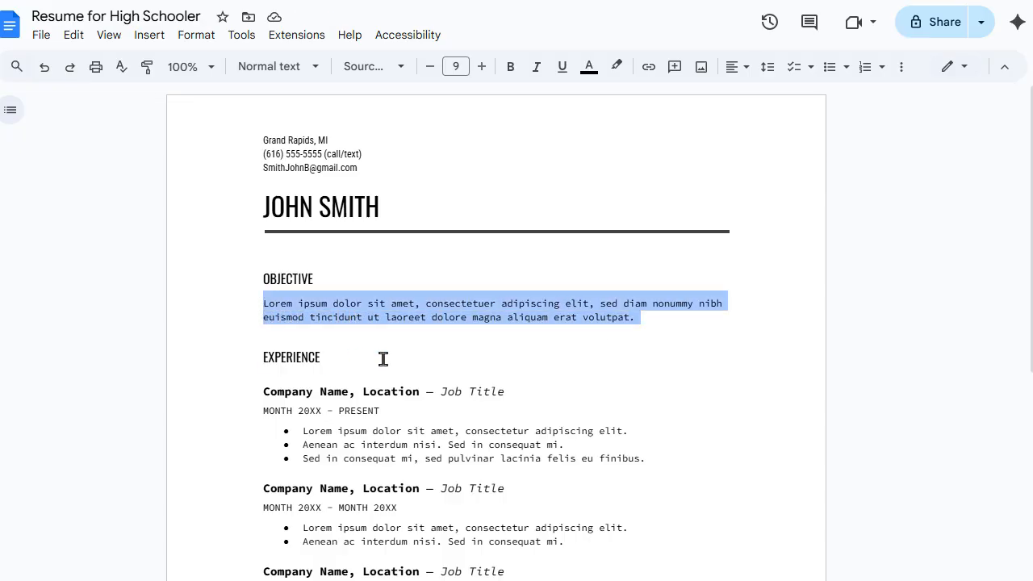
type("Join a")
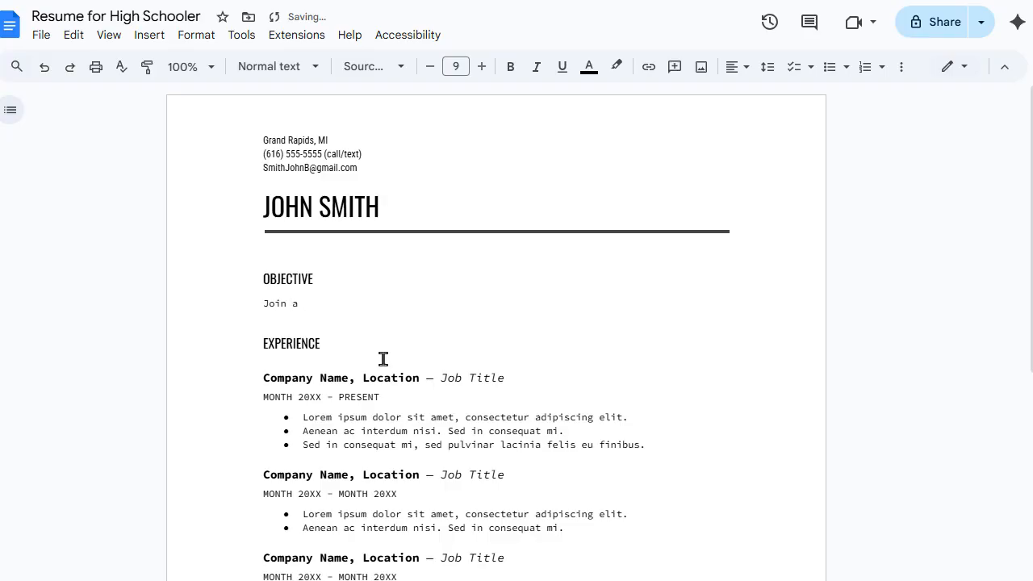
type(" creative and ")
type("effective te")
type("am to prov")
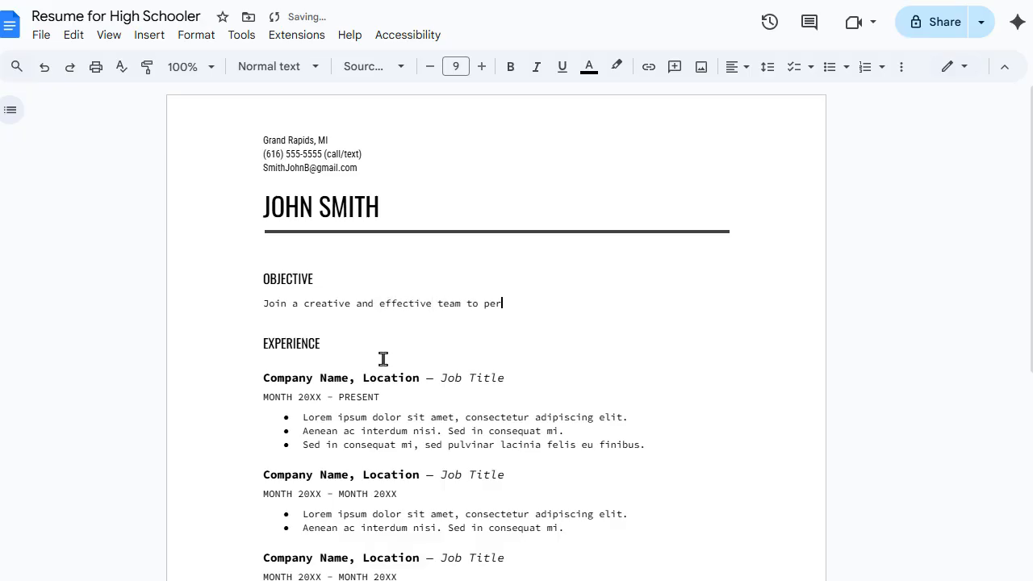
key("BackSpace")
type("vide ou")
type("tstanderin")
key("BackSpace")
key("BackSpace")
key("BackSpace")
type("ing personal service to")
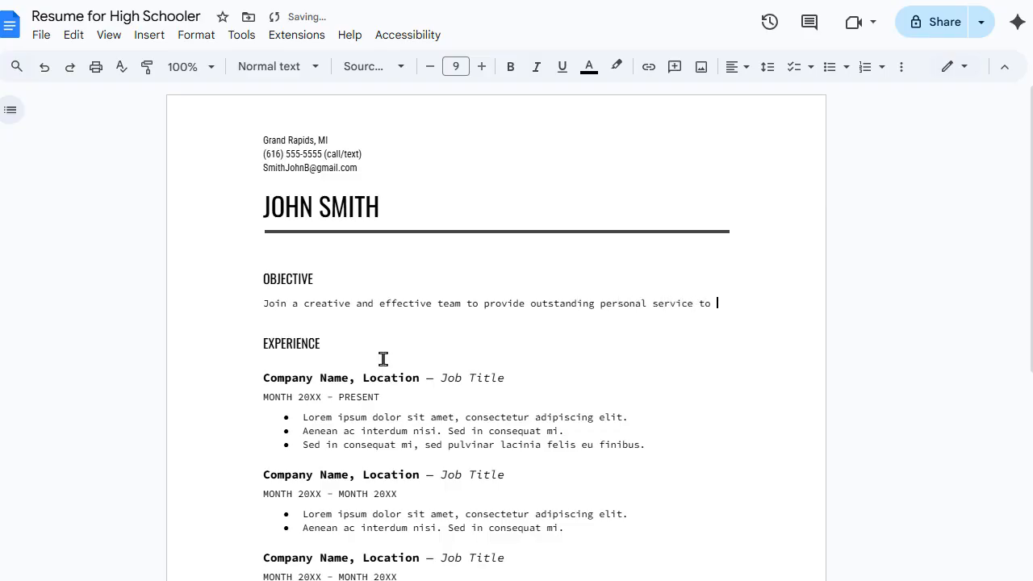
type(" guests in")
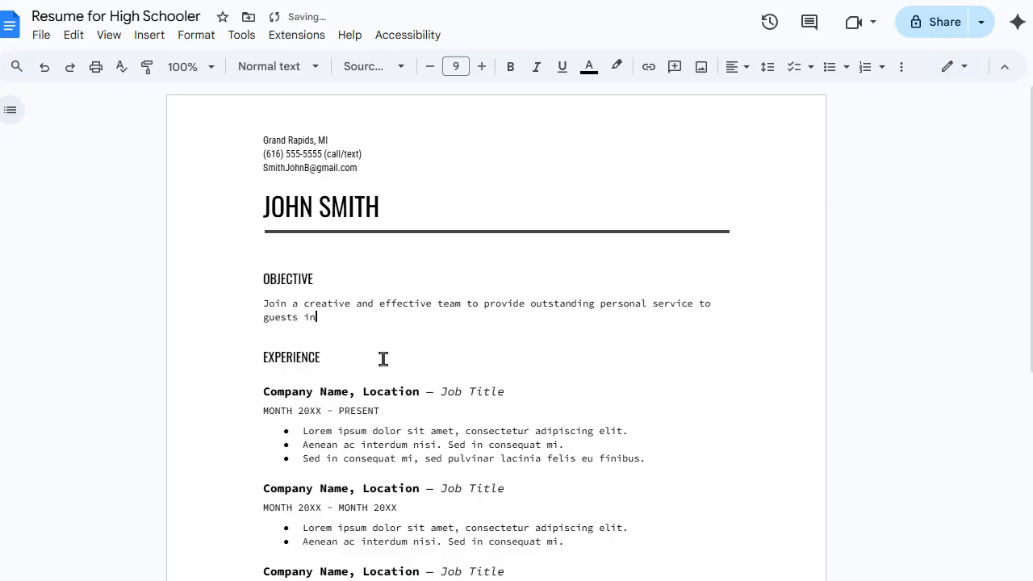
type(" a res")
type("taurant")
type(" envirnom")
type("ent, e")
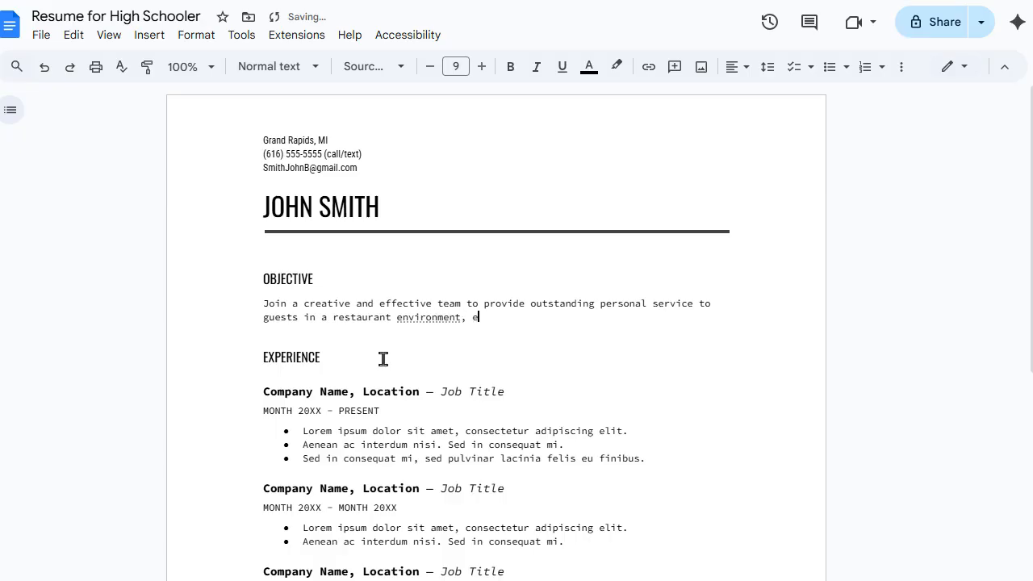
type("specially in the kitchen")
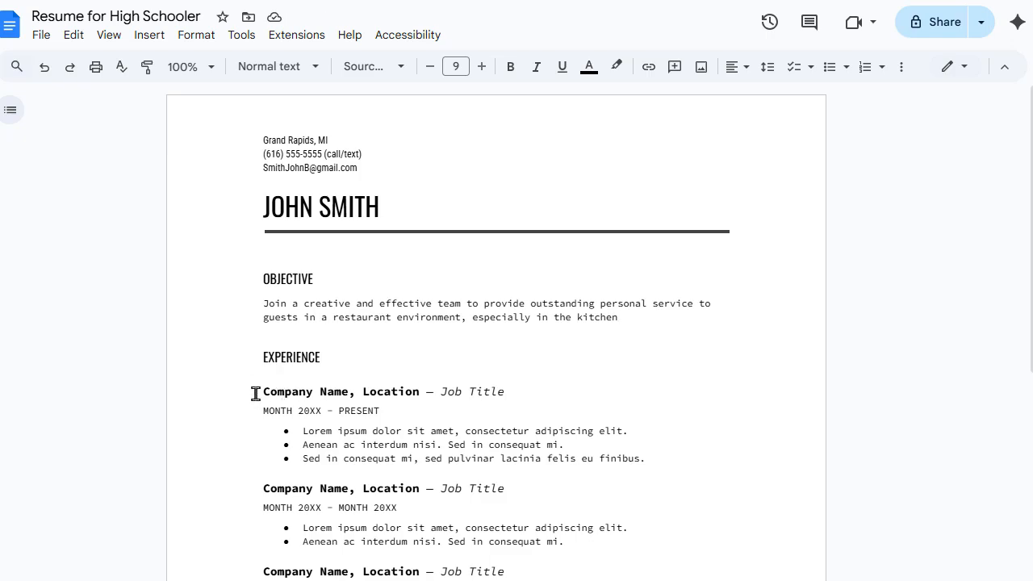
Step: Set the first job's company to 'Chuck's Grocery Store' and location to 'Bear Laker'
left_click_drag(349, 393, 263, 395)
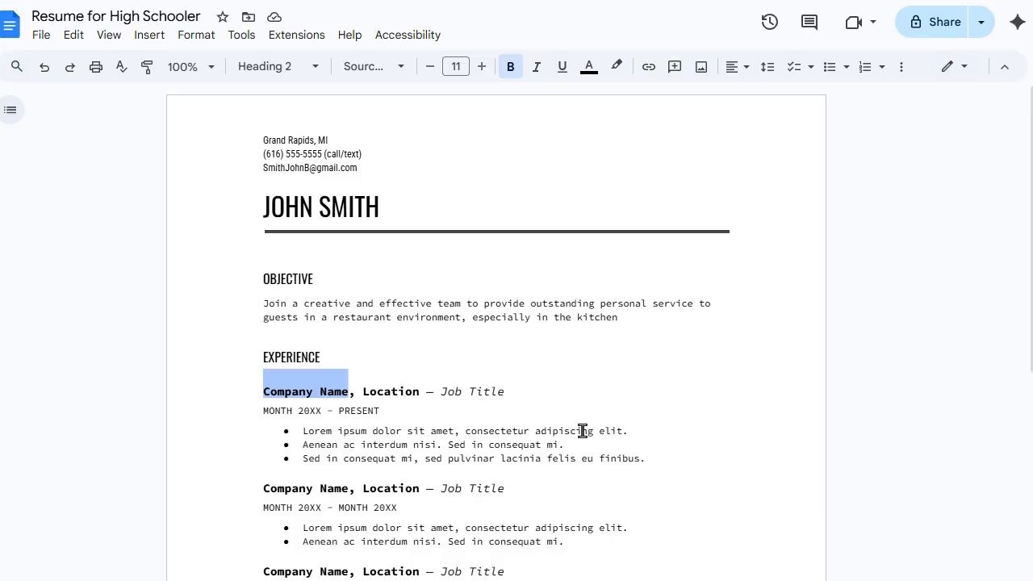
type("C")
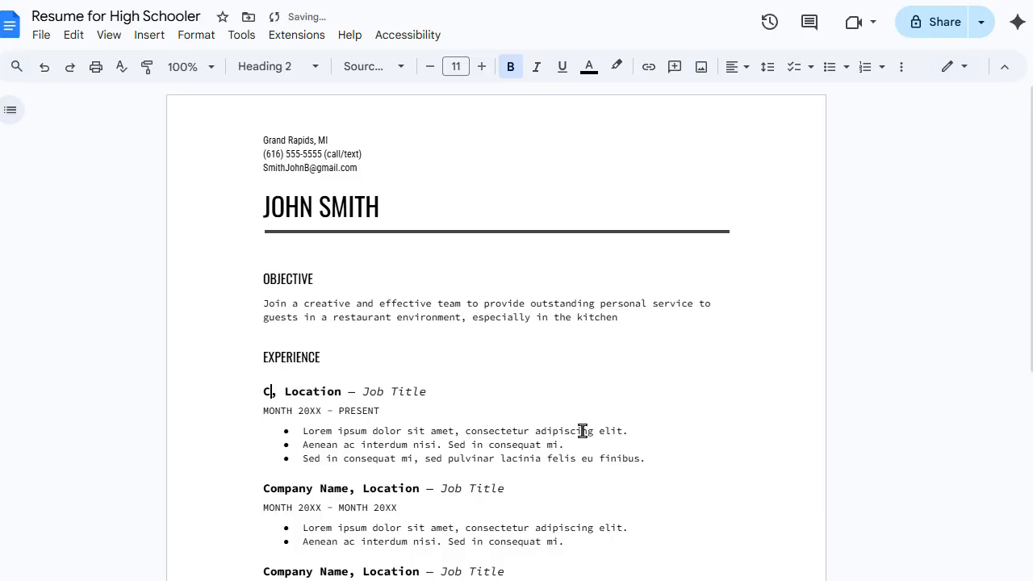
type("hi")
key("BackSpace")
type("uk")
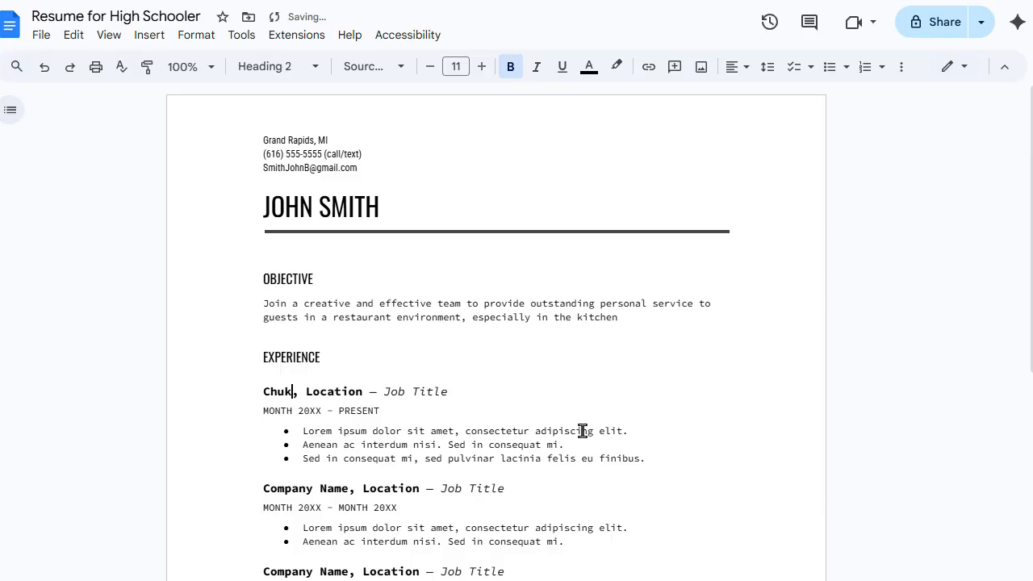
key("BackSpace")
type("ck's Gr")
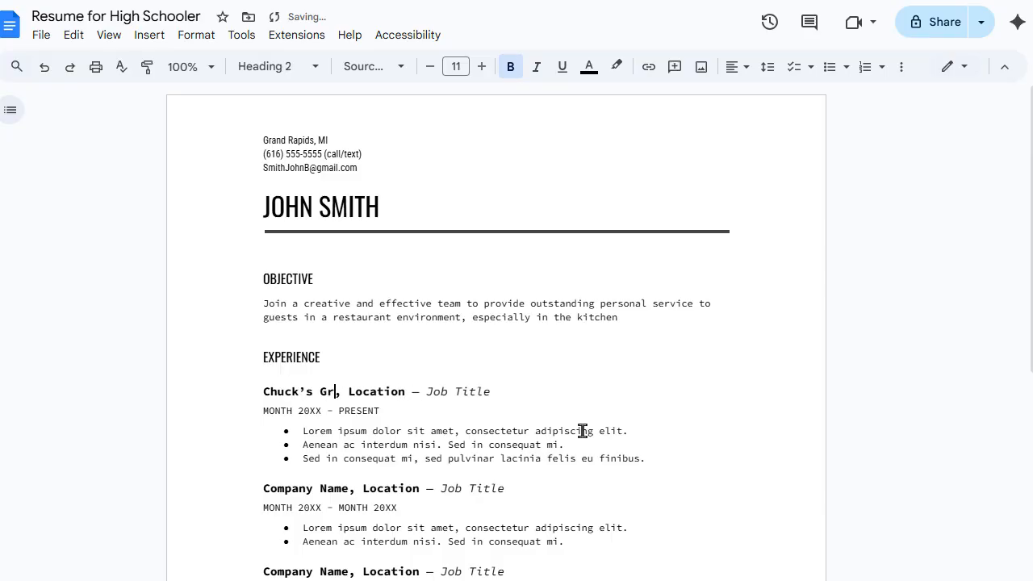
type("ocery Store")
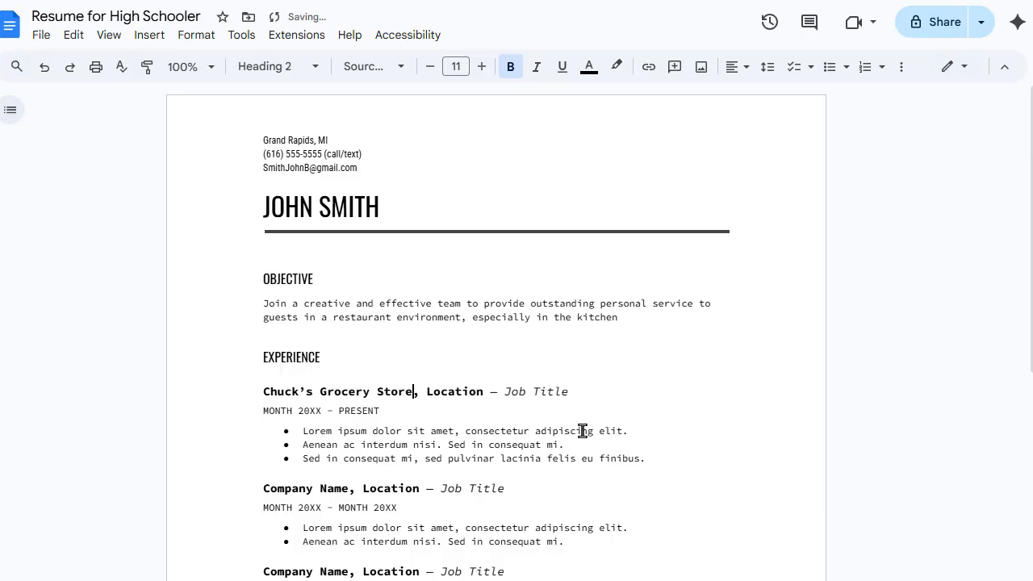
double_click(465, 391)
type("Bea")
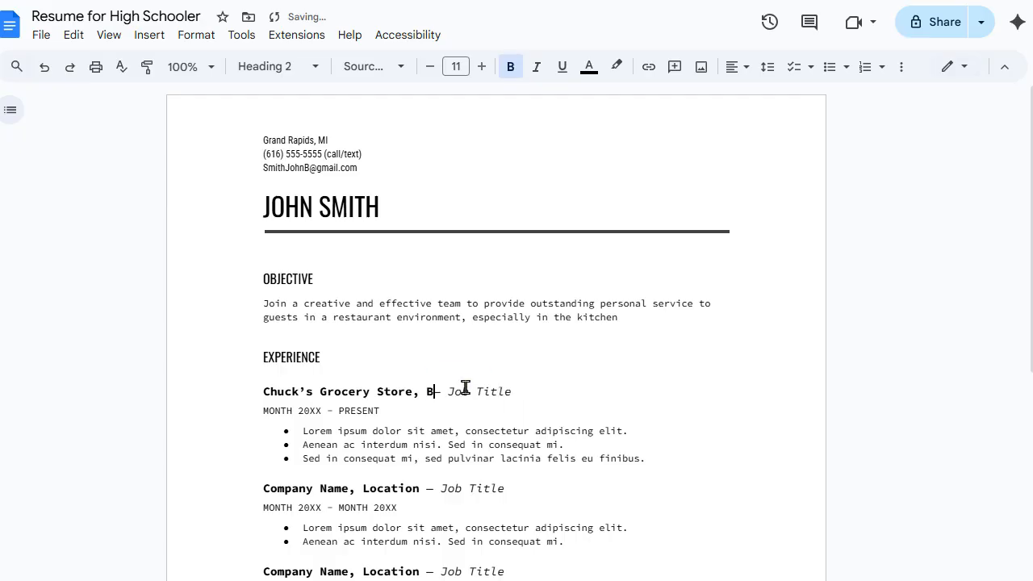
type("r Laker")
Step: Set the job title to 'Stocker' and the dates to JUNE 2025 – AUGUST 2025
left_click_drag(519, 393, 586, 395)
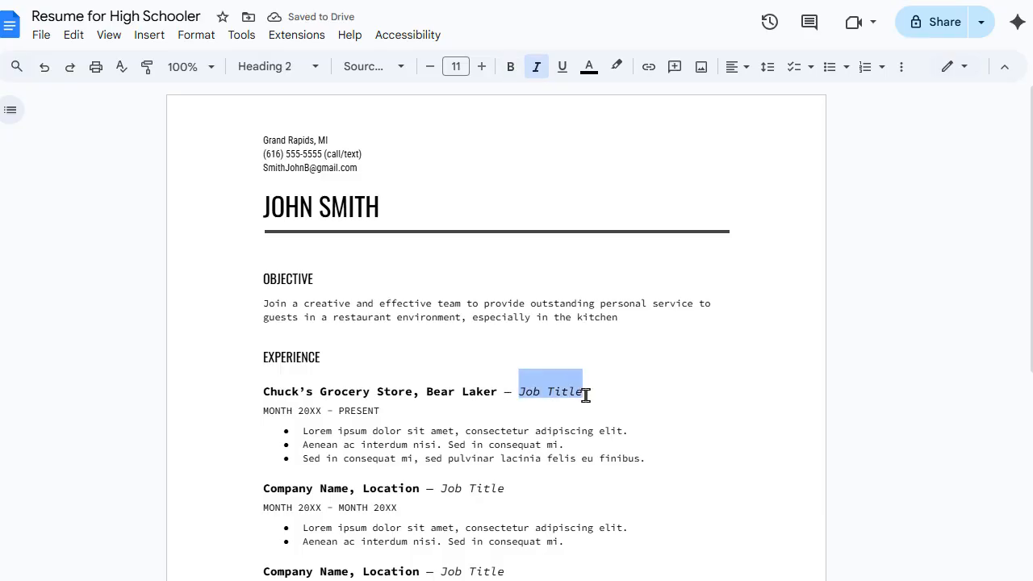
type("Stocker")
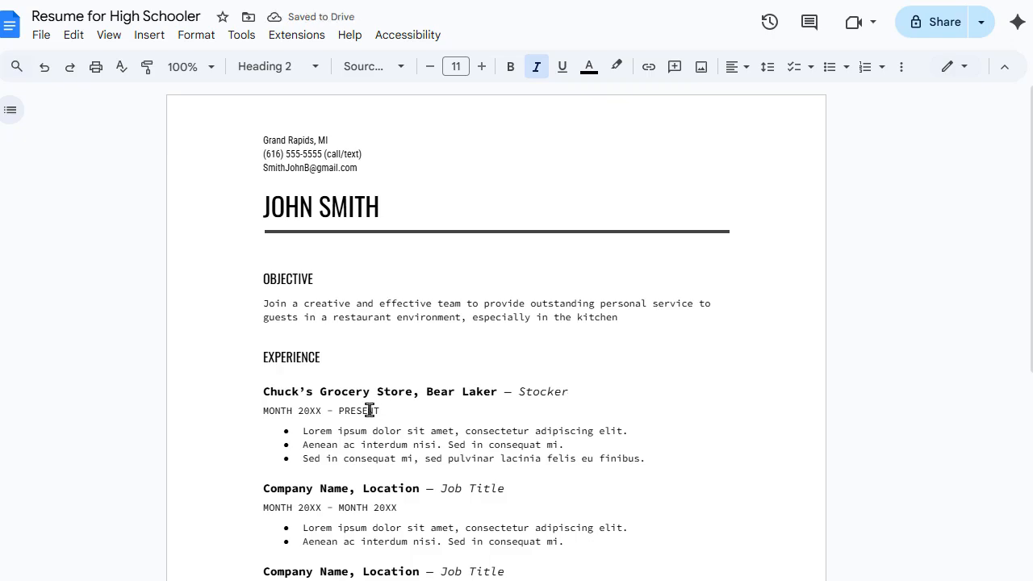
left_click_drag(382, 410, 286, 416)
left_click_drag(269, 417, 266, 414)
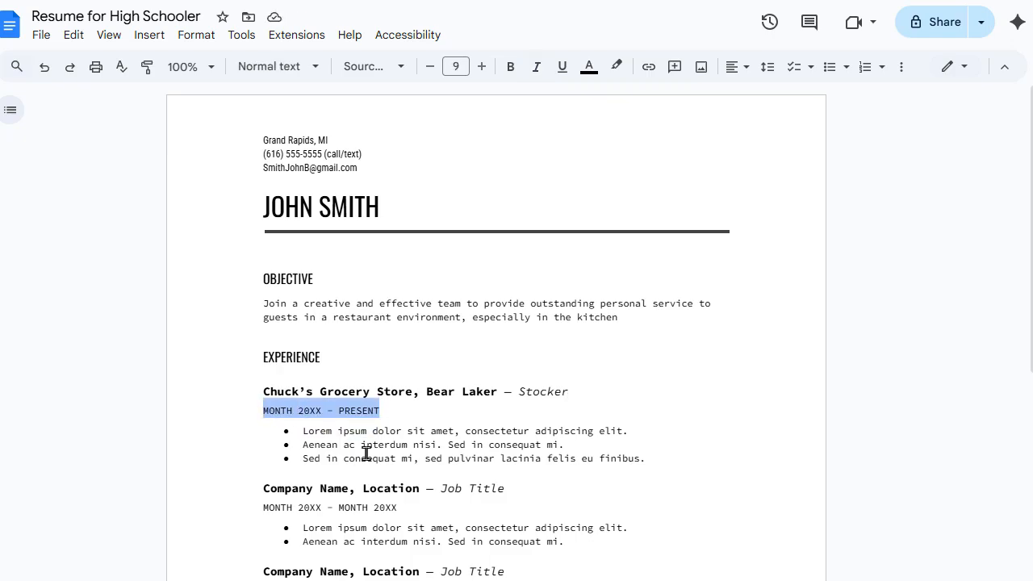
type("J")
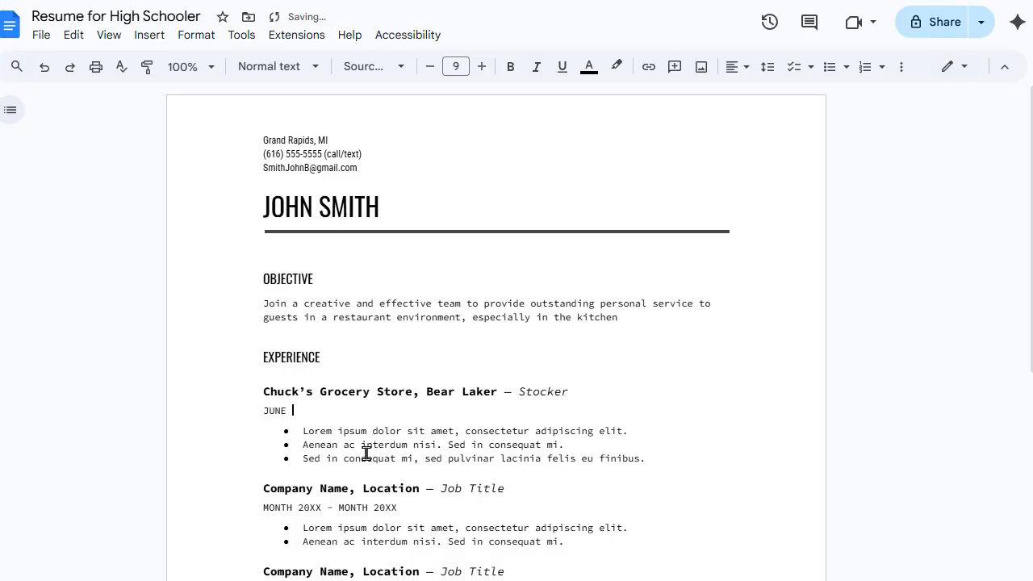
type("UNE 2025 – Aug")
key("BackSpace")
key("BackSpace")
key("BackSpace")
type("AUGUST 2025")
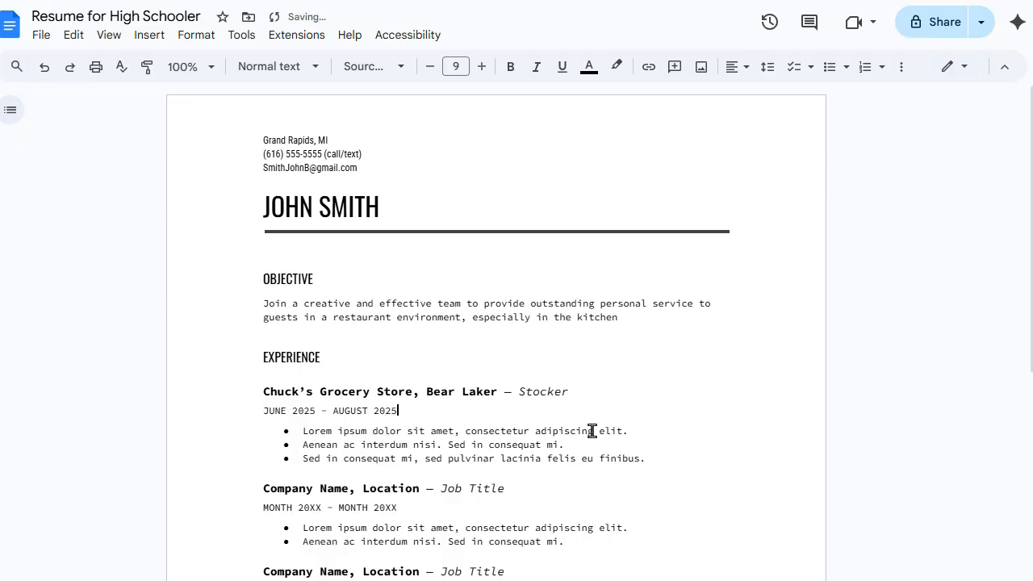
Step: Replace the first Stocker bullet with 'Restocked Shelves'
double_click(638, 430)
left_click_drag(579, 436, 298, 433)
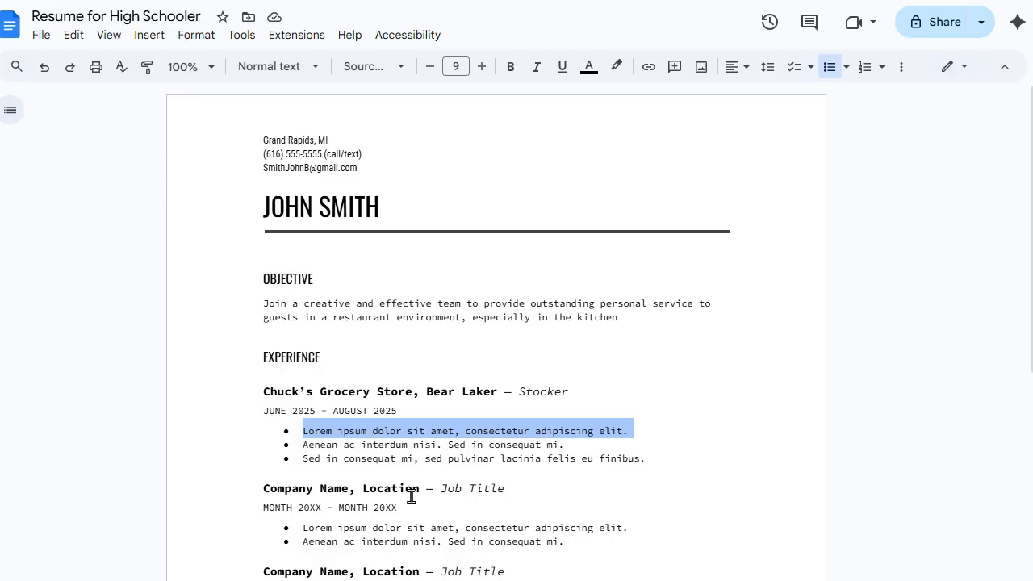
type("Stocker")
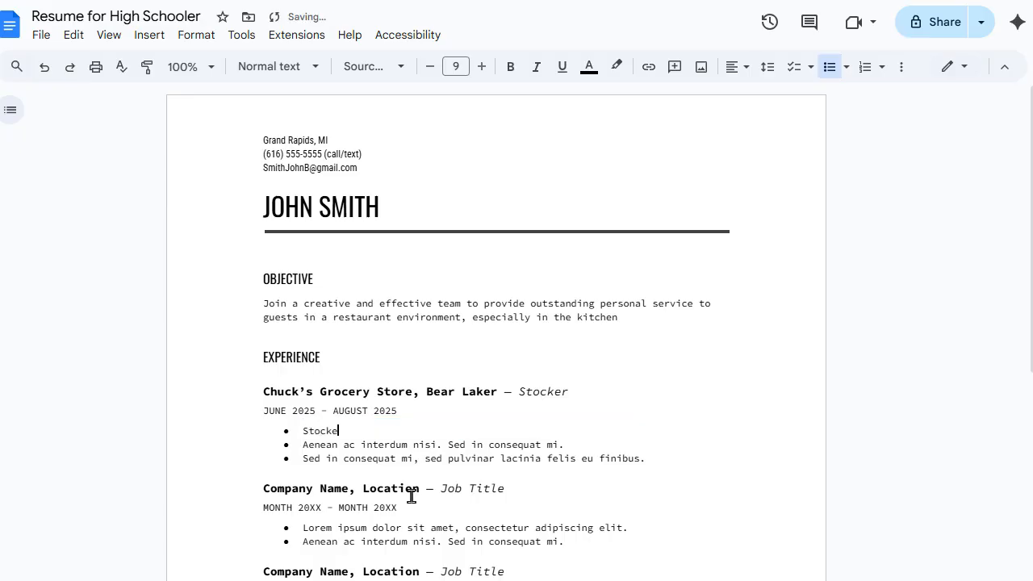
key("BackSpace")
key("BackSpace")
key("BackSpace")
key("BackSpace")
key("BackSpace")
key("BackSpace")
type("Resc")
key("BackSpace")
type("tocked Shelves")
Step: Write bullets 'Assisted customers in finding items and with carry out service' and 'Swept and cleaned floor'
triple_click(417, 445)
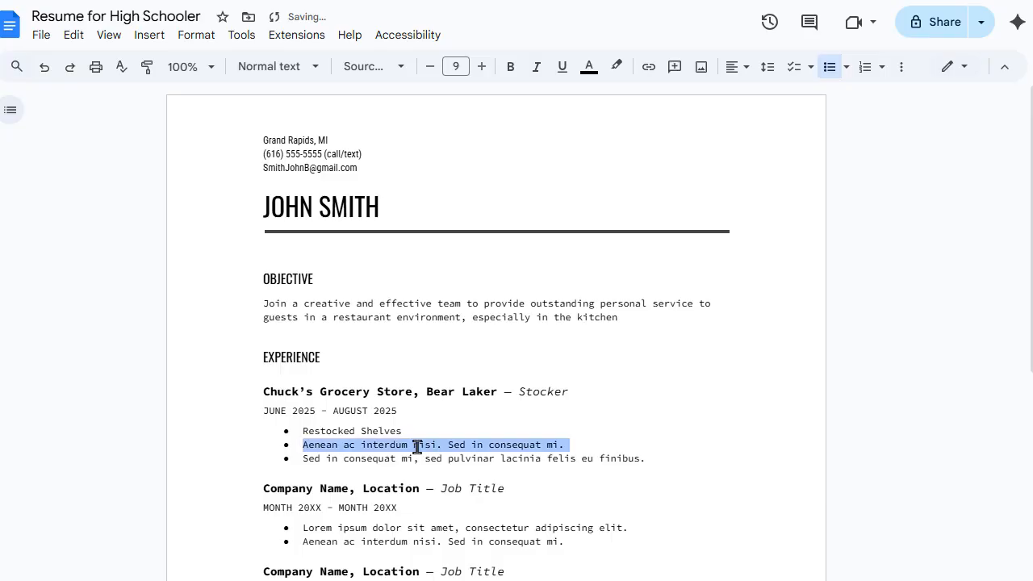
type("Assiste")
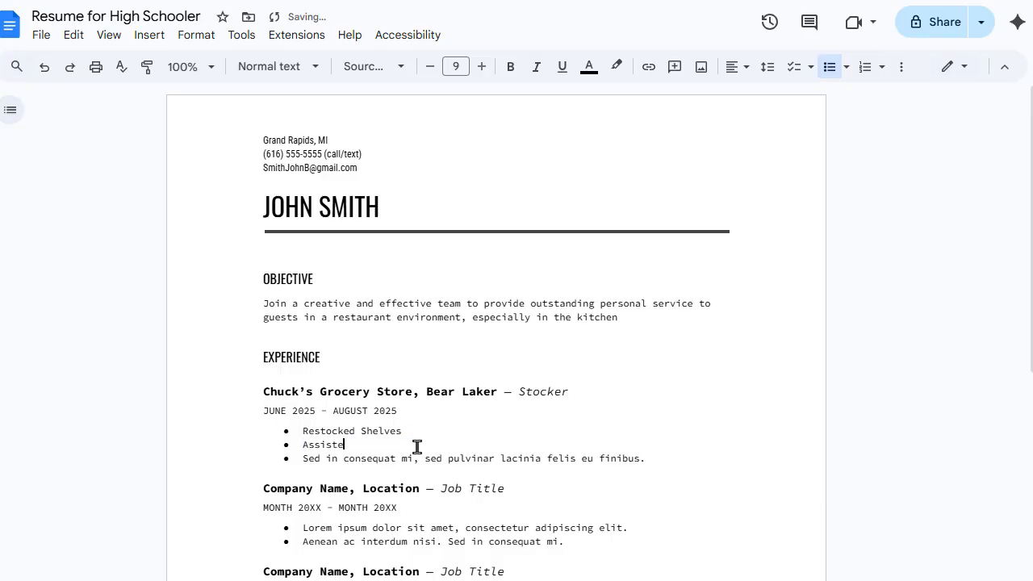
type("d customers in finding items and w")
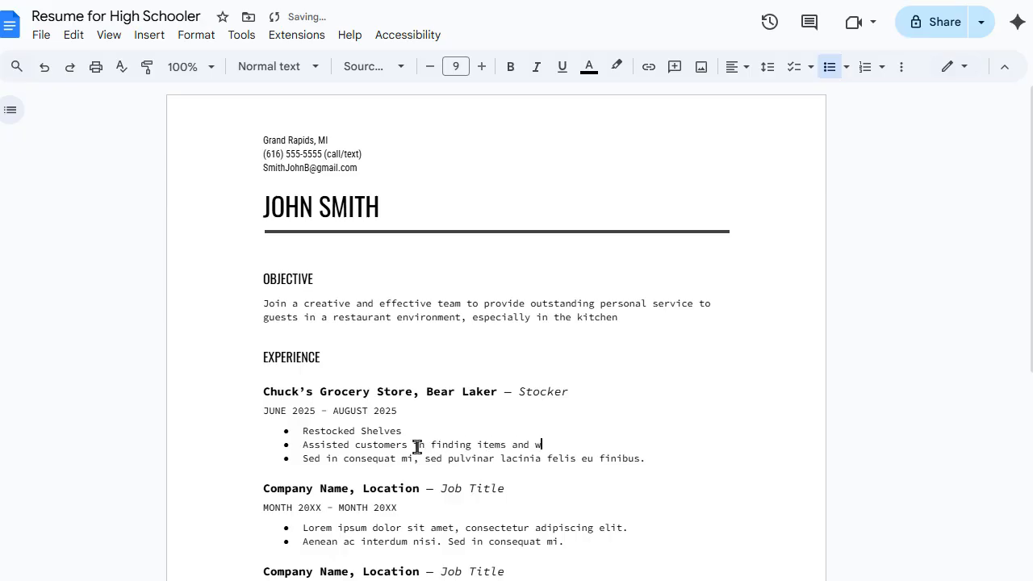
type("ith carry out service")
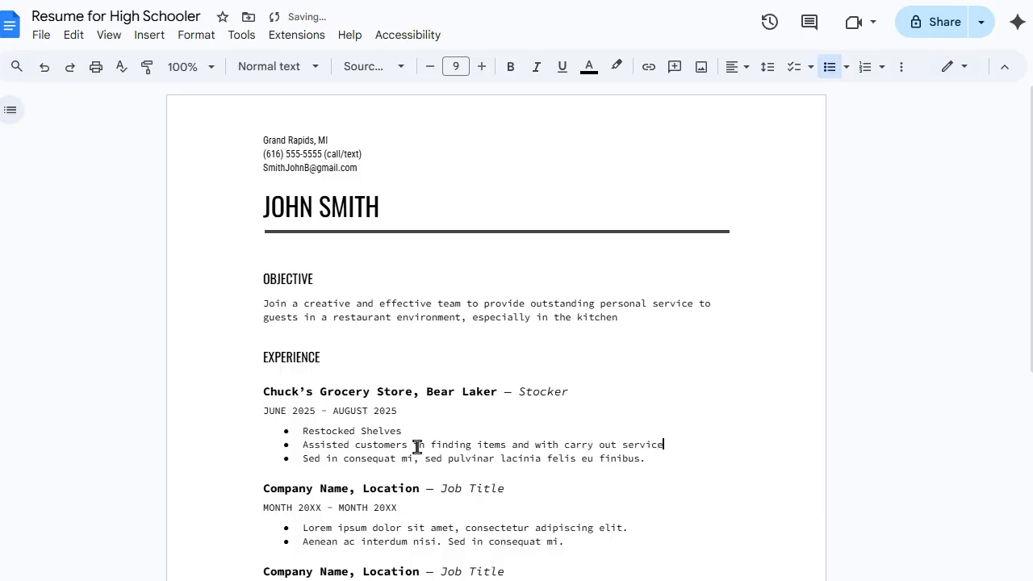
triple_click(414, 450)
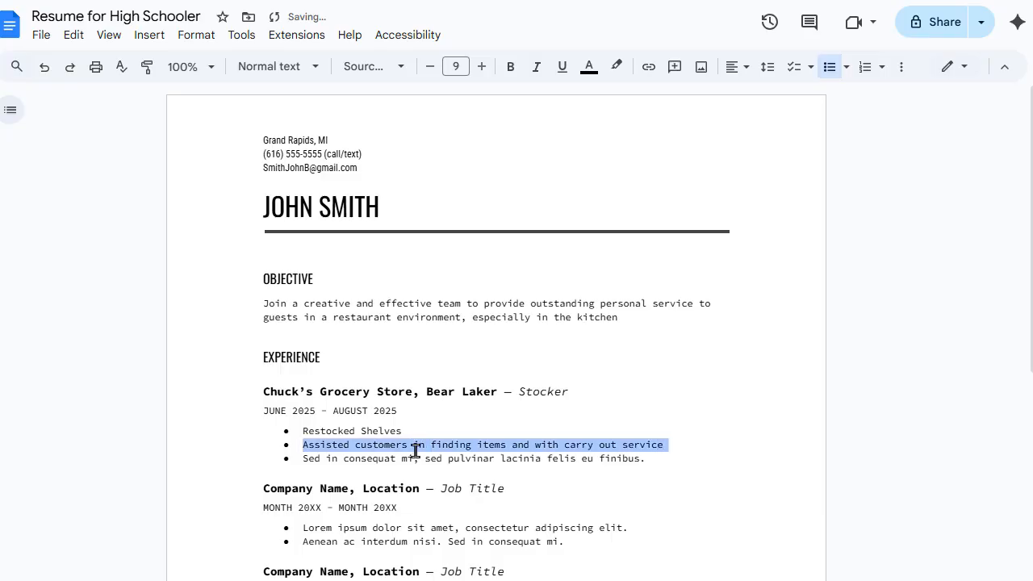
triple_click(411, 458)
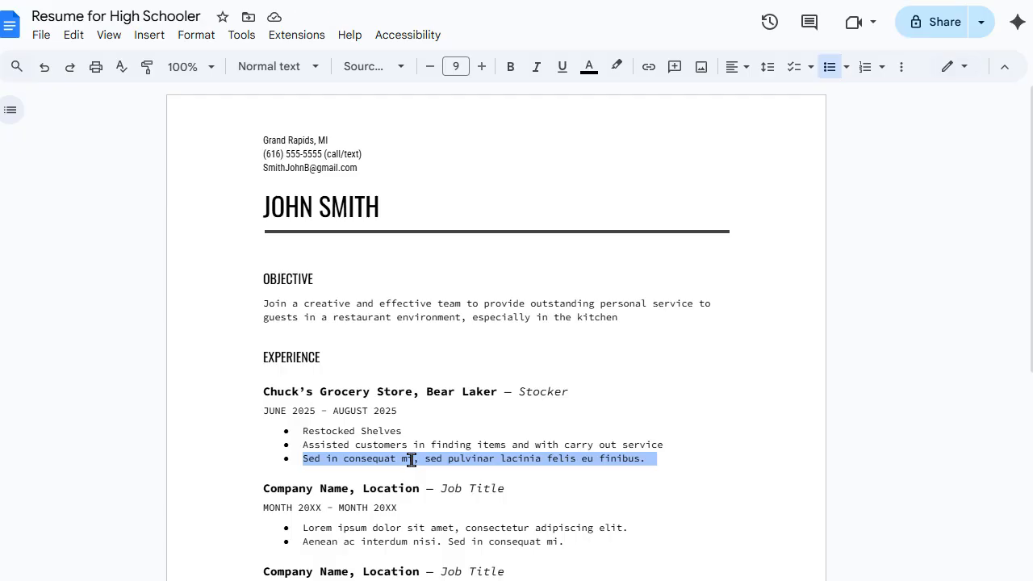
type("S")
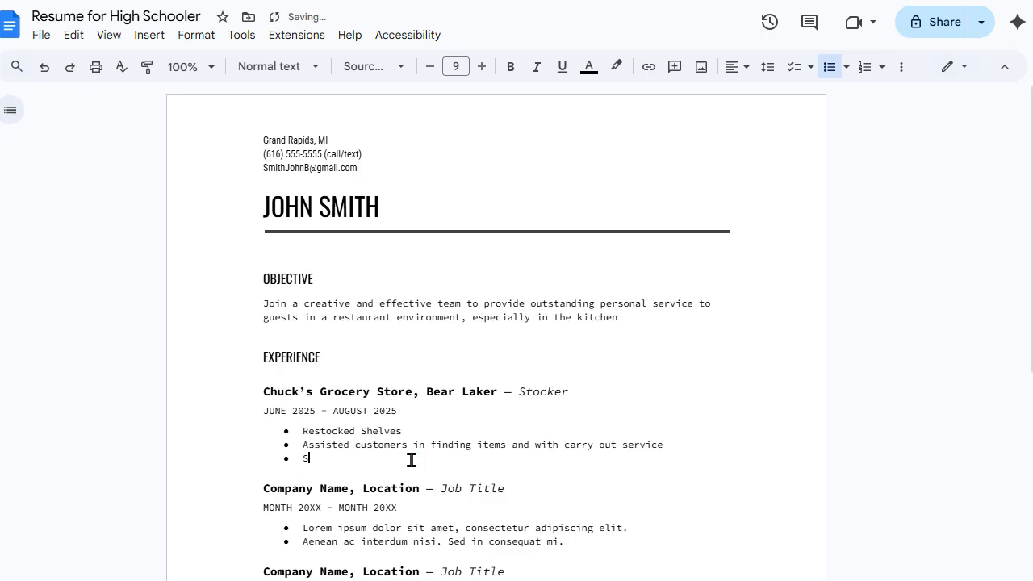
type("wept and cleaned floors")
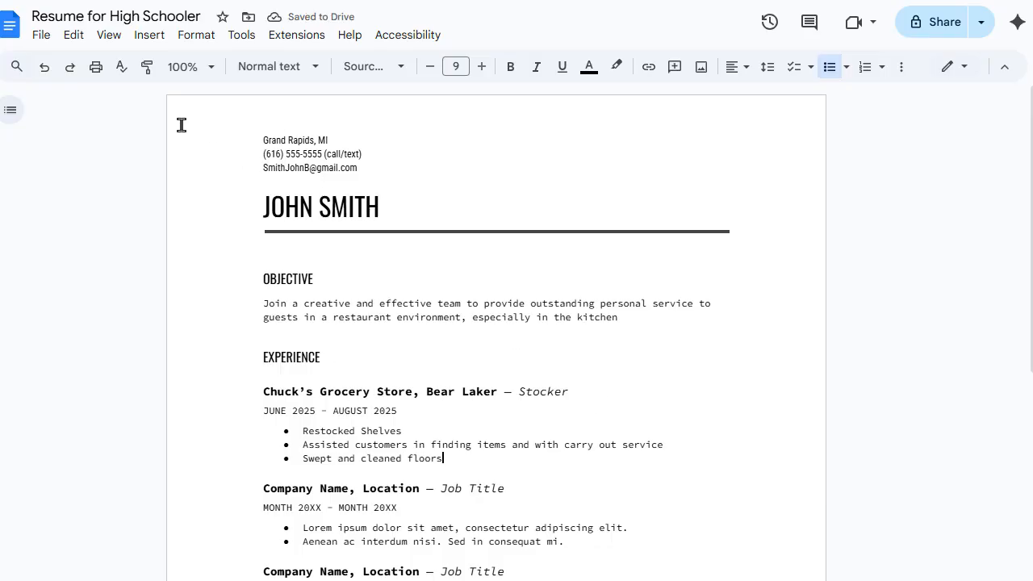
Step: Zoom to 150% and extend the first bullet to 'Restocked Shelves with grocery items'
left_click(195, 67)
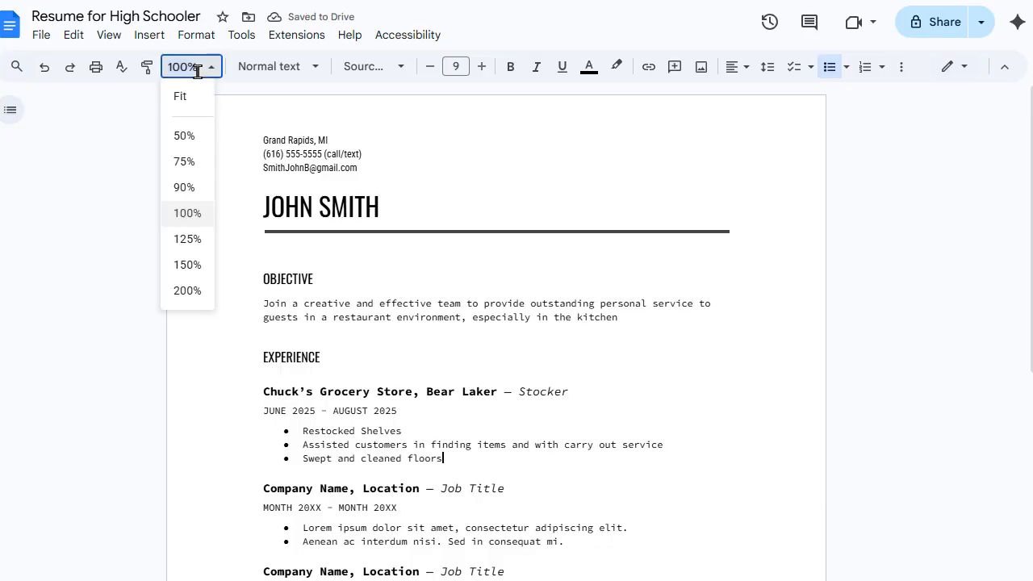
left_click(202, 265)
scroll(327, 336, "down", 3)
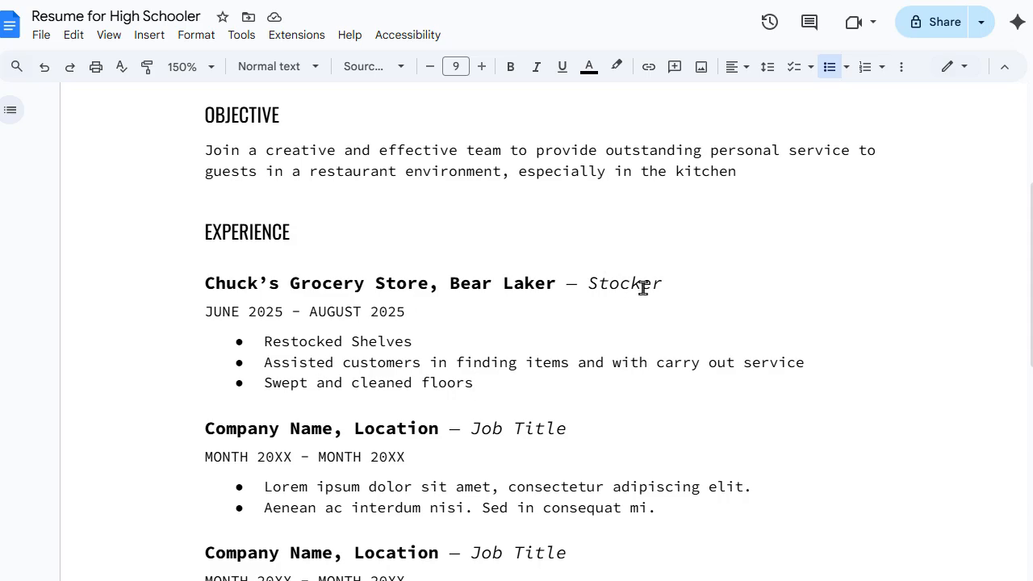
left_click(418, 343)
type("wit")
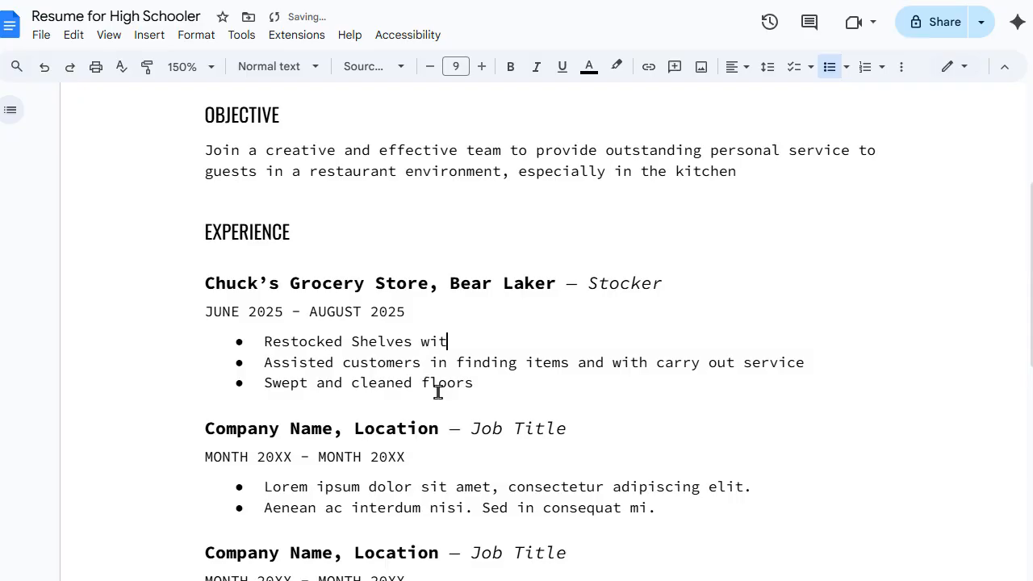
type("h grocery items")
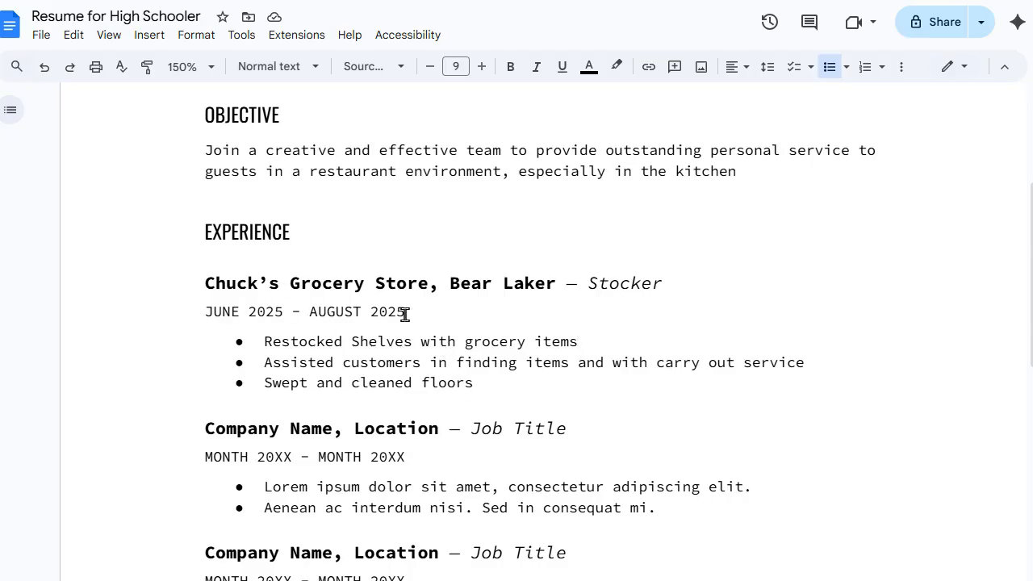
scroll(396, 362, "down", 1)
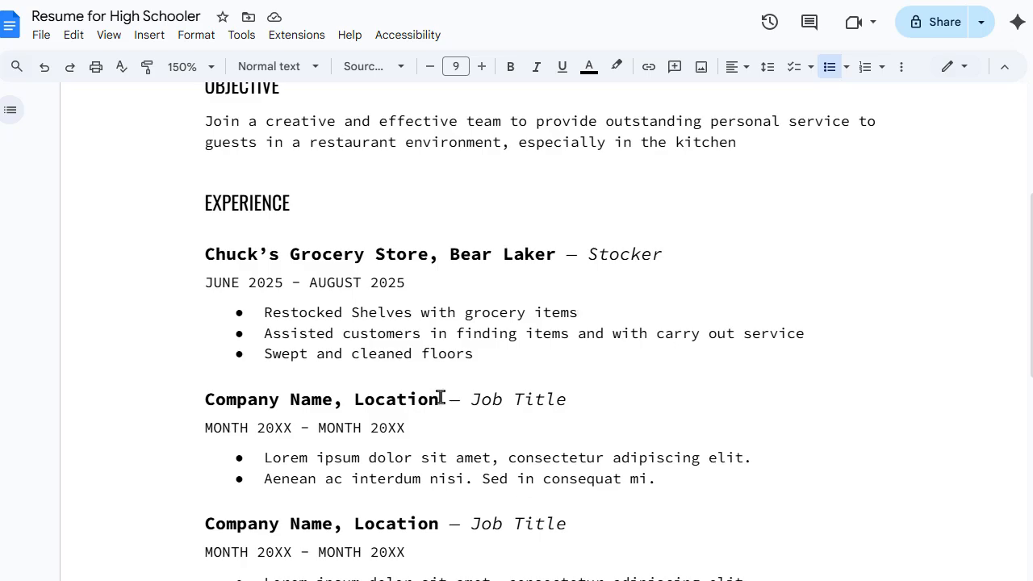
Step: Head the second job 'Lawn Maintenance, Bear Lake — Mowing & Raking' and fix 'Bear Laker' to 'Bear Lake'
left_click_drag(441, 397, 207, 396)
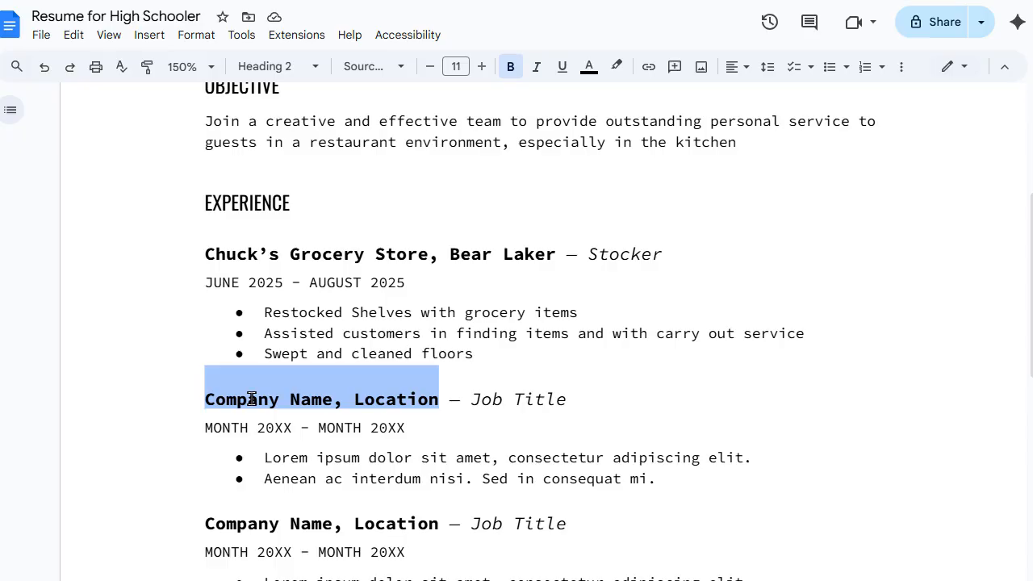
type("Lawn Main")
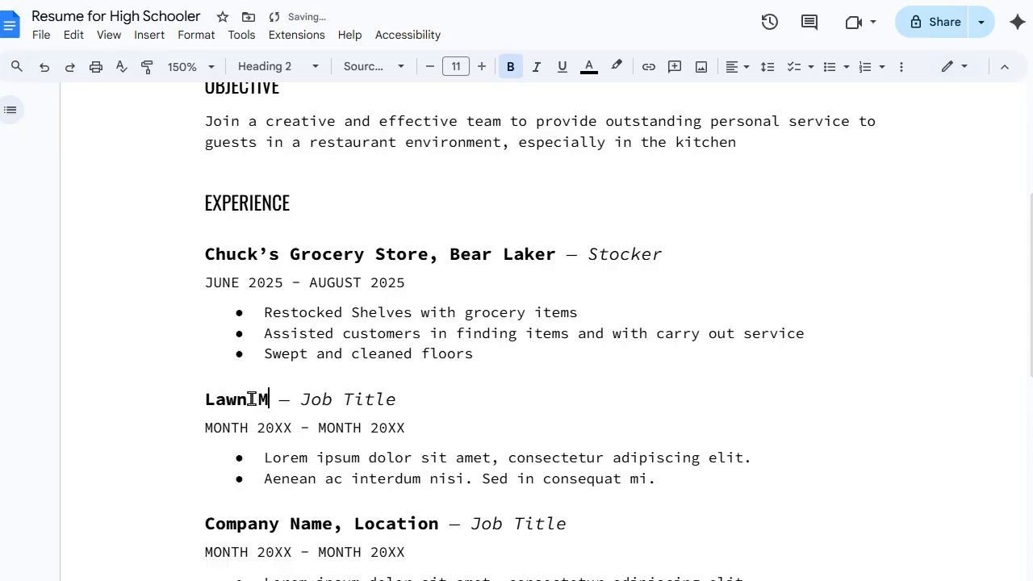
type("tenance")
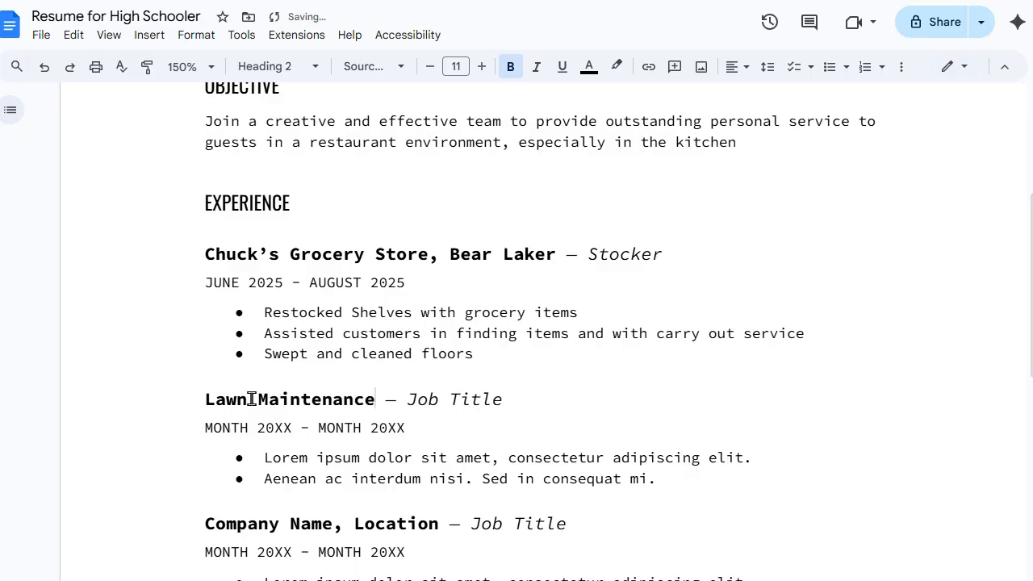
type(", ")
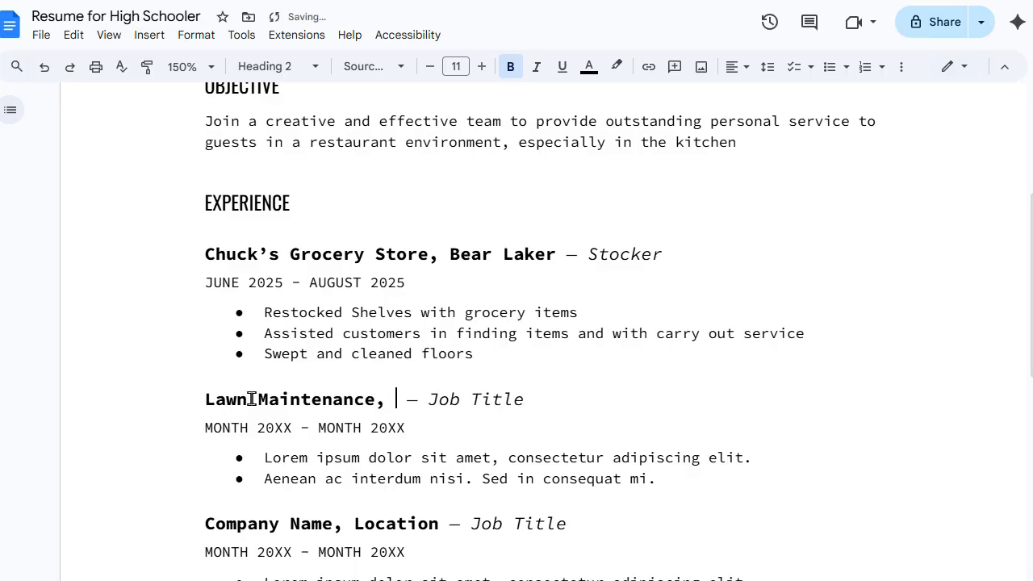
type("Bear l")
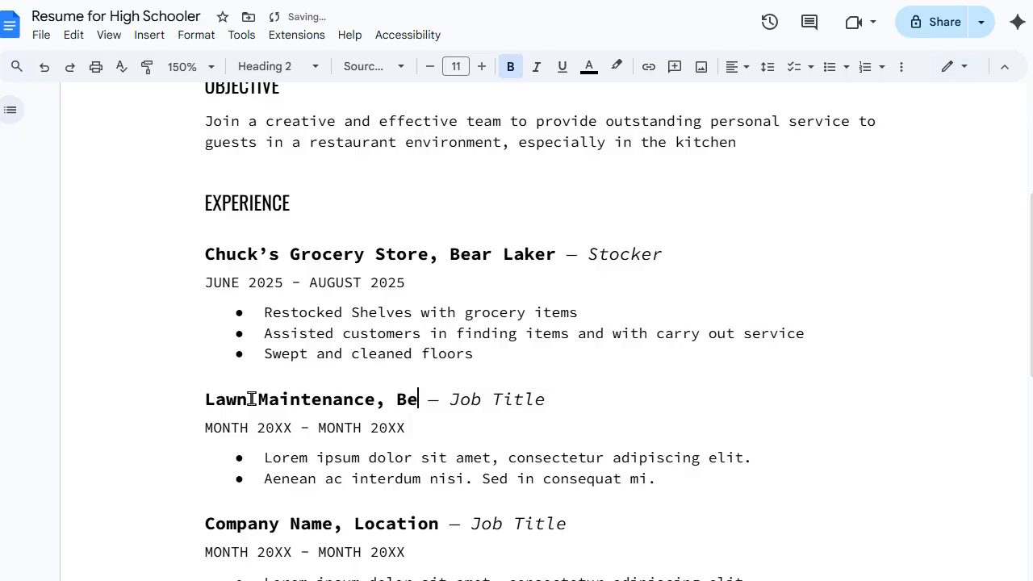
key("BackSpace")
type("Lake")
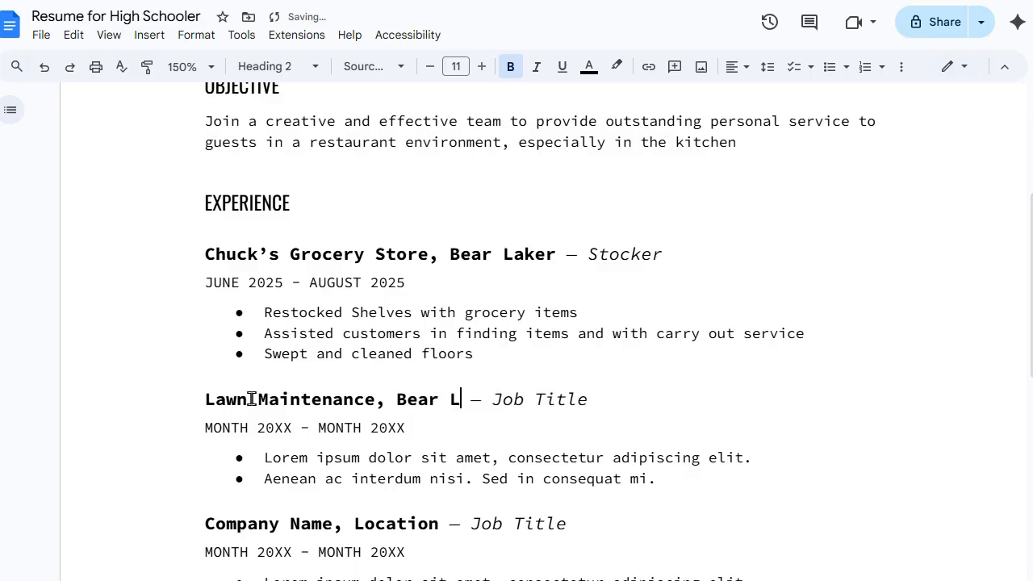
left_click(557, 253)
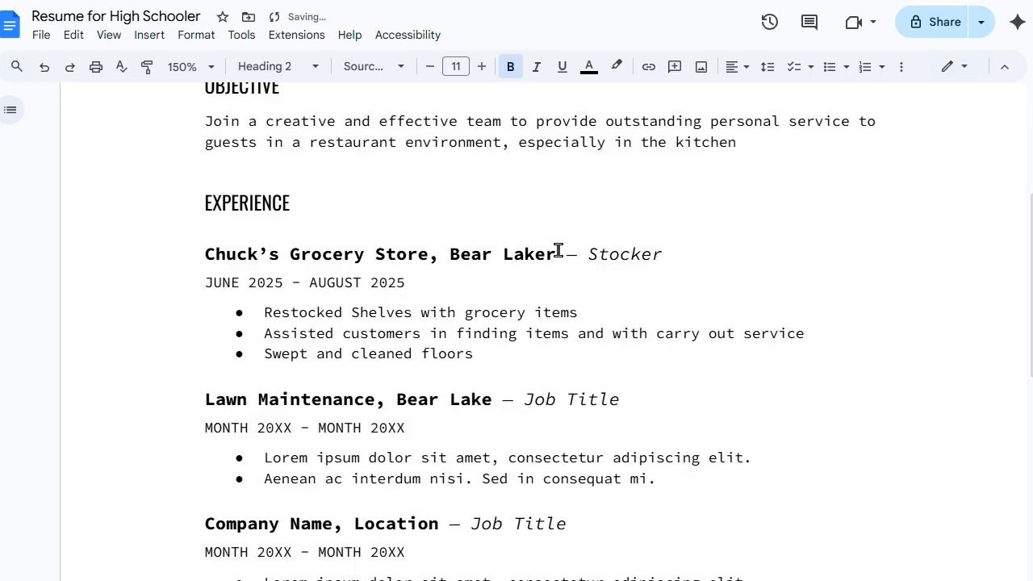
key("BackSpace")
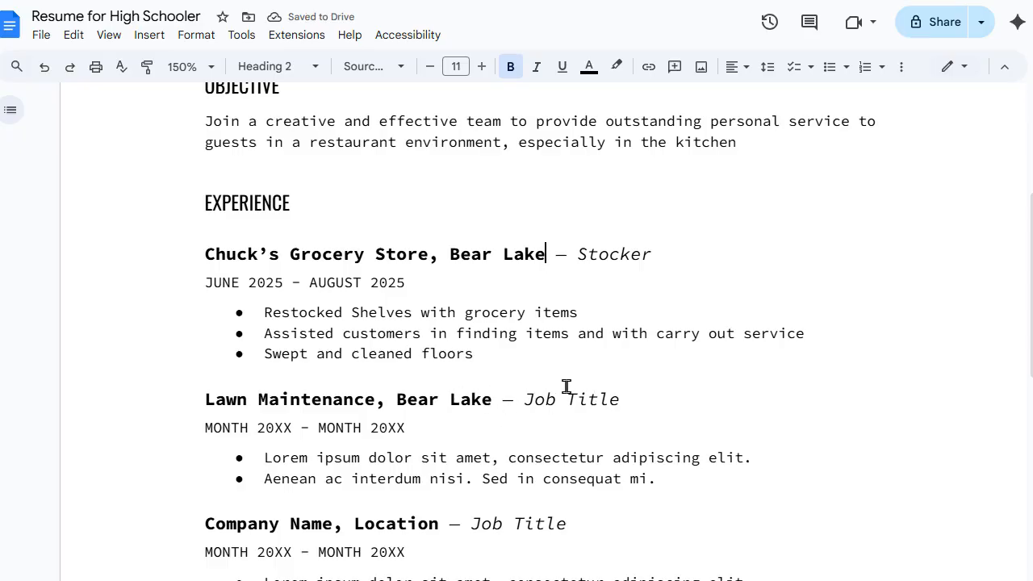
left_click_drag(622, 397, 525, 396)
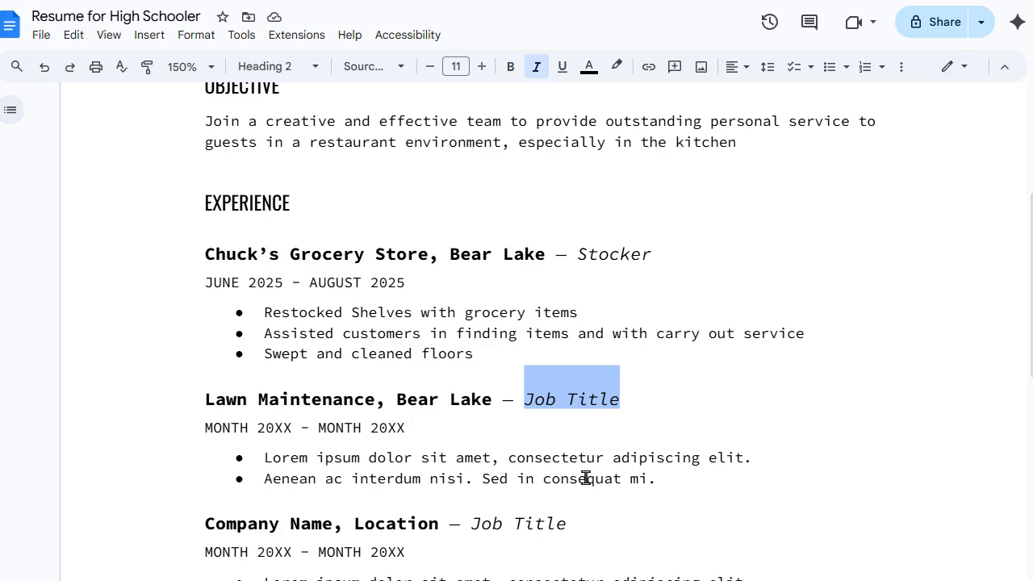
type("Mowing ")
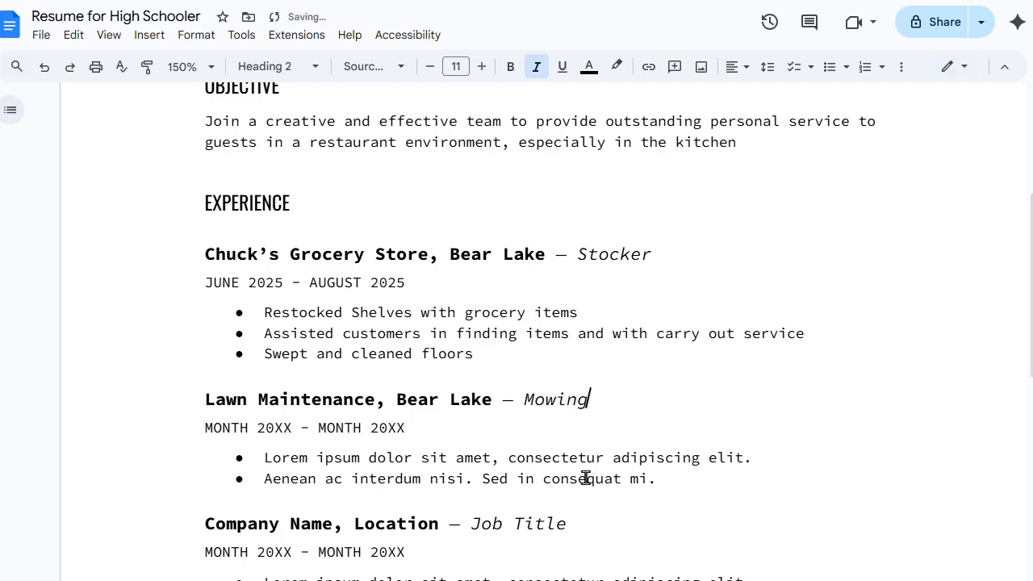
type("& Raking")
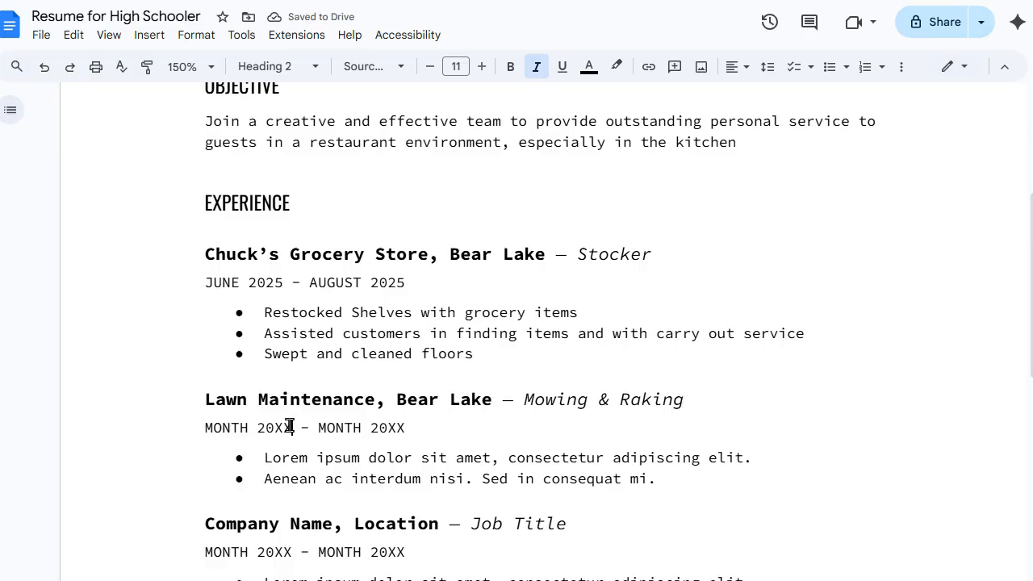
Step: Enter MAY 2024 as the start date and SEPTEMBER 2024 as the end date
left_click_drag(290, 425, 196, 433)
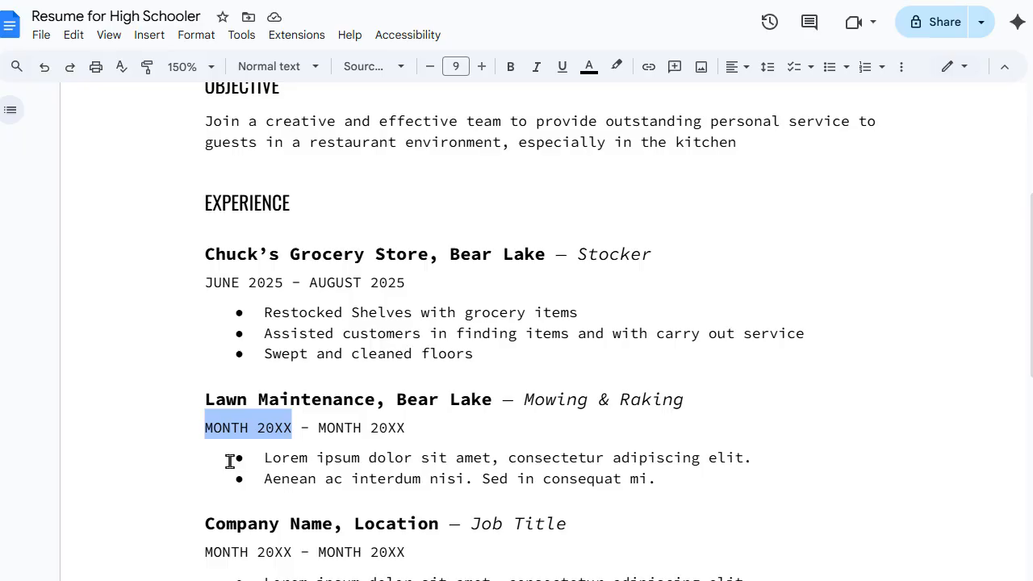
type("J")
type("U")
key("BackSpace")
key("BackSpace")
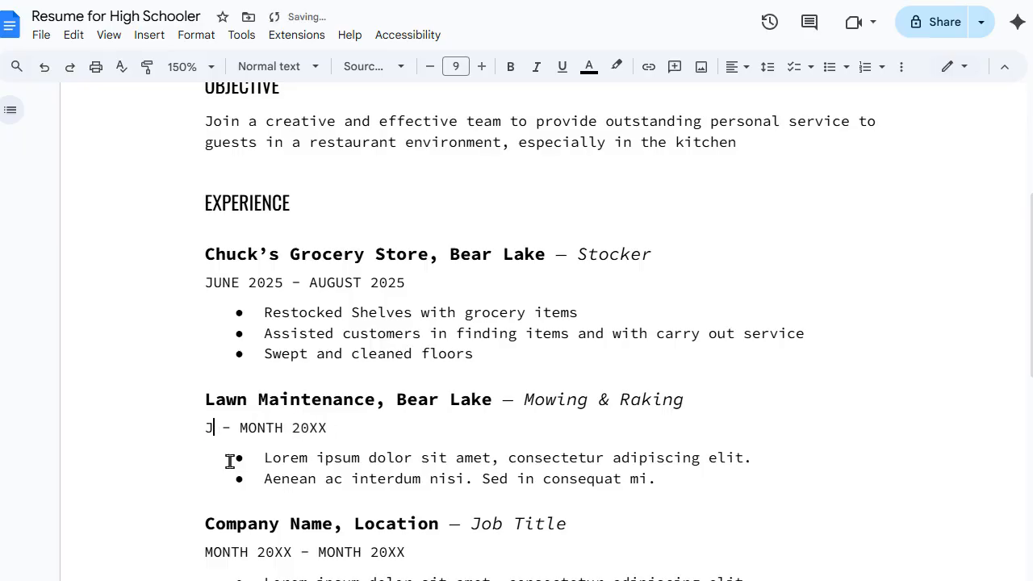
type("MAY 202")
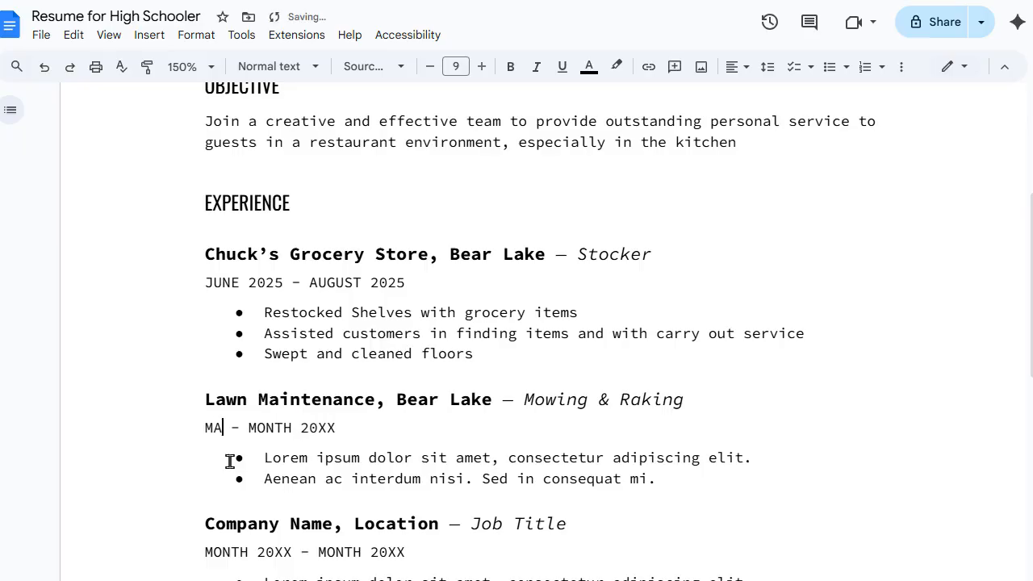
type("5")
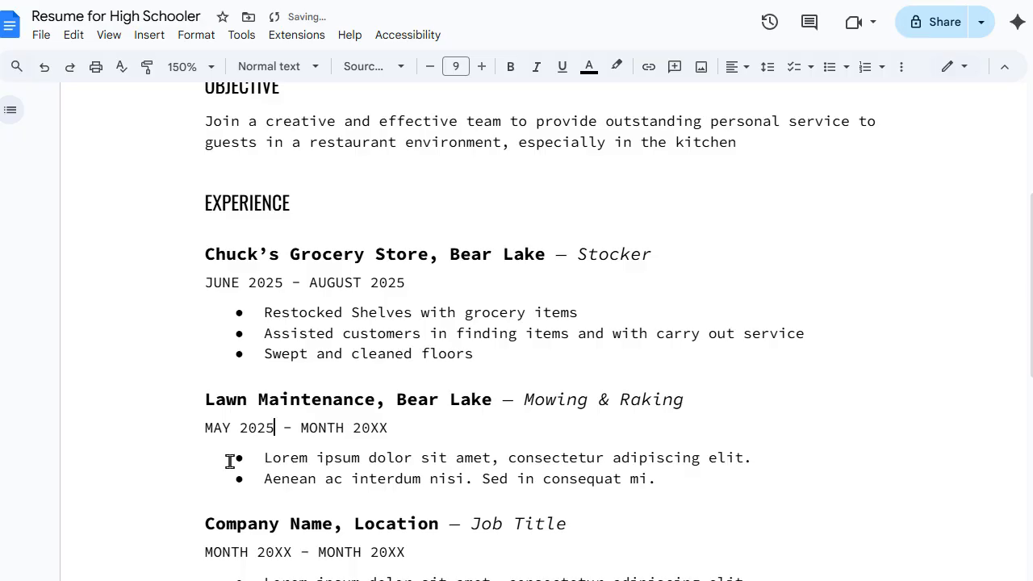
key("BackSpace")
type("4")
left_click_drag(390, 428, 302, 433)
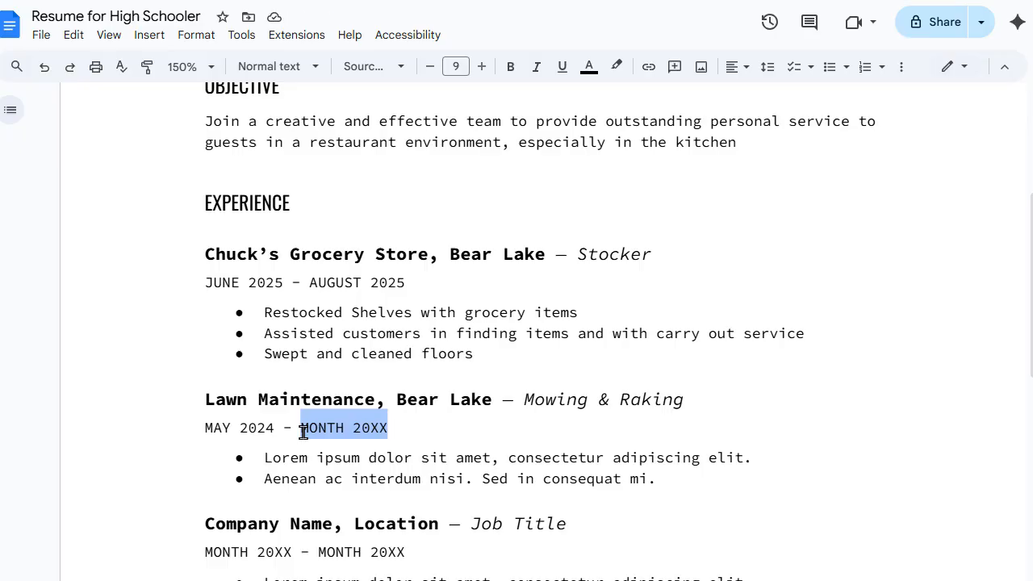
type("PTEPTE")
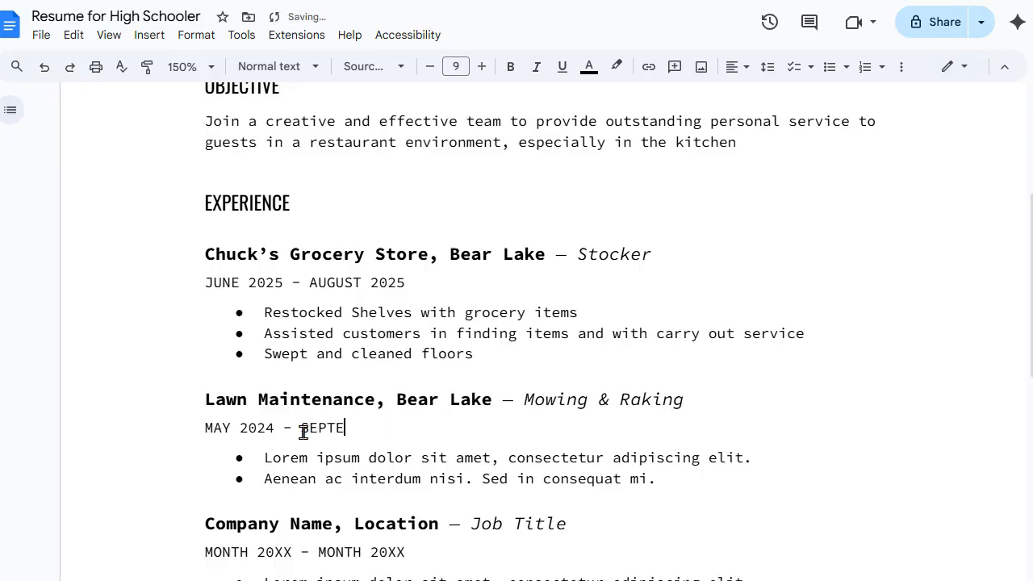
type("MBER 2024")
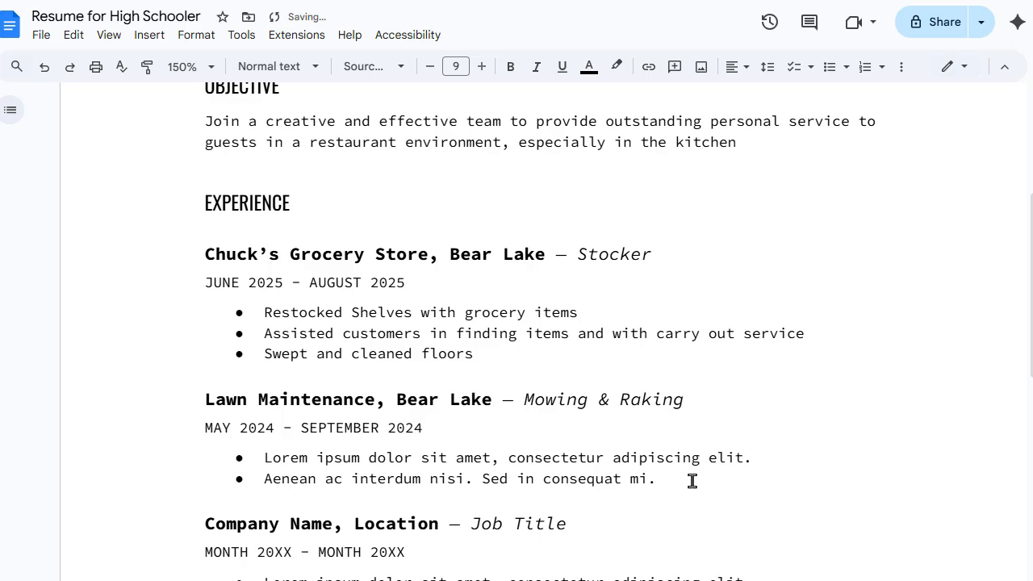
Step: Replace the lorem bullets with 'Mowed and maintained three yards' and 'Racked and bagged leaves in the fall'
left_click_drag(669, 480, 704, 471)
left_click(262, 467)
type("Mo")
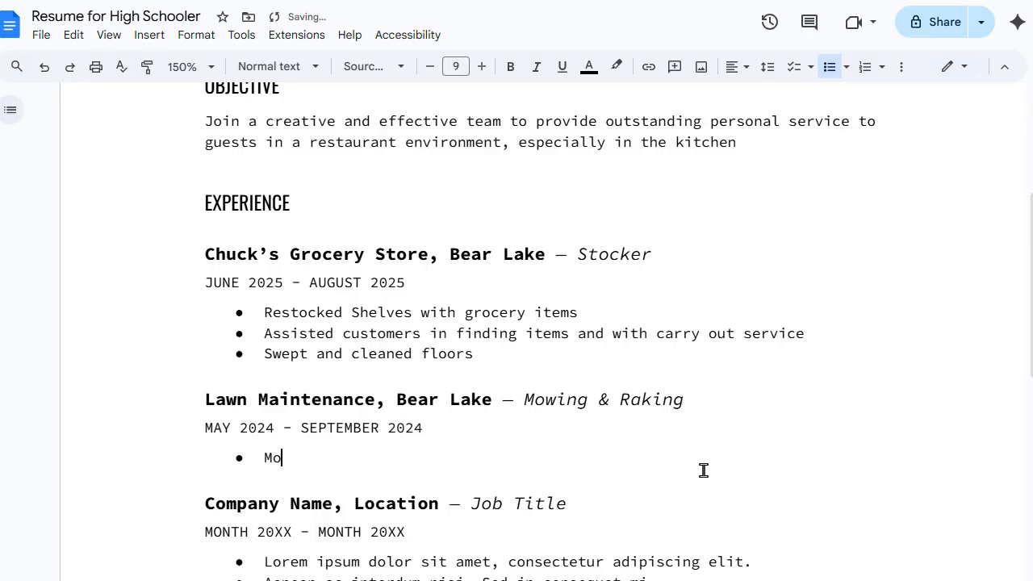
type("wed and maintained thr")
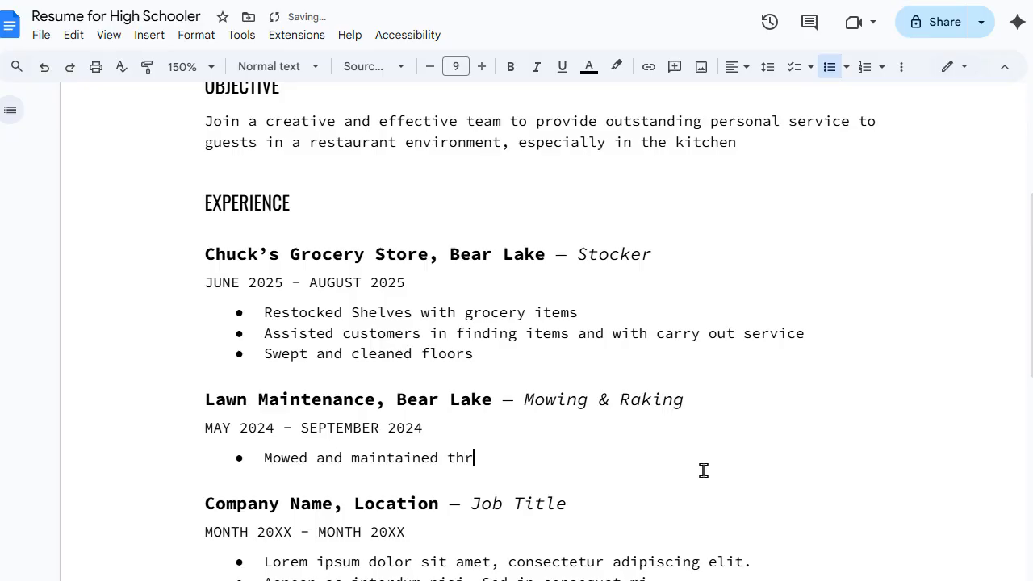
type("ee yards")
key("Return")
type("Ra")
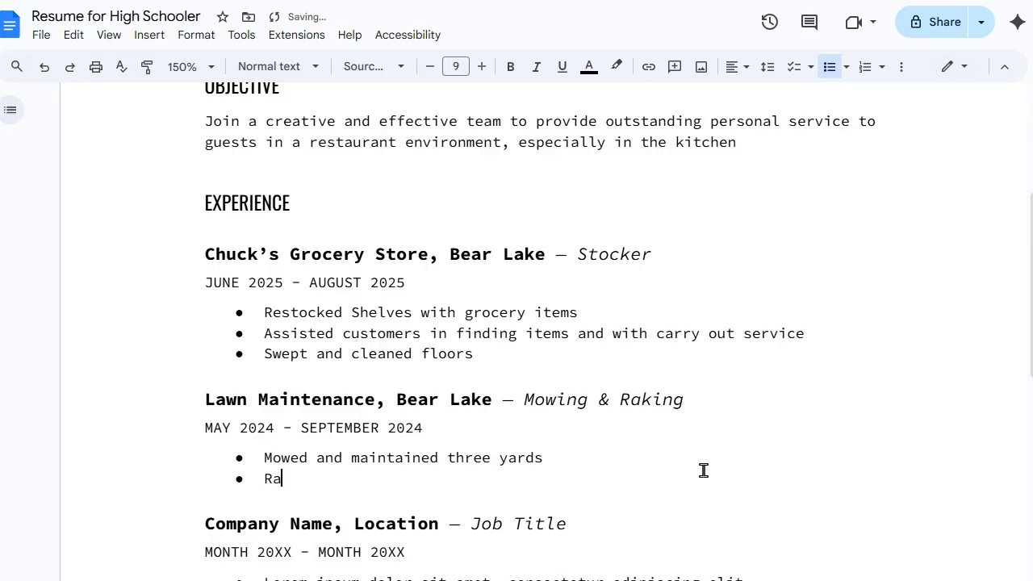
type("cked and bagged leaves in the f")
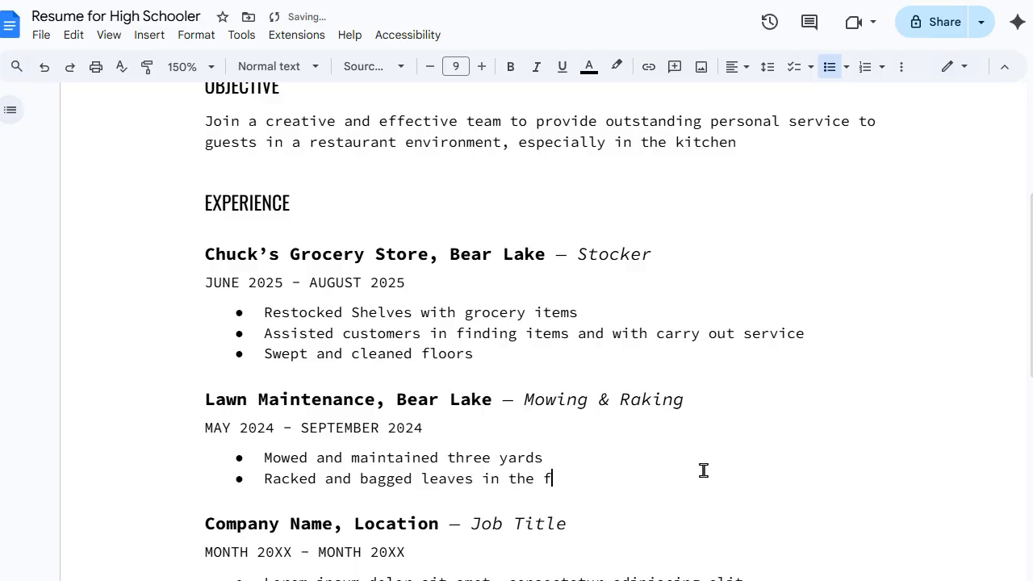
type("all")
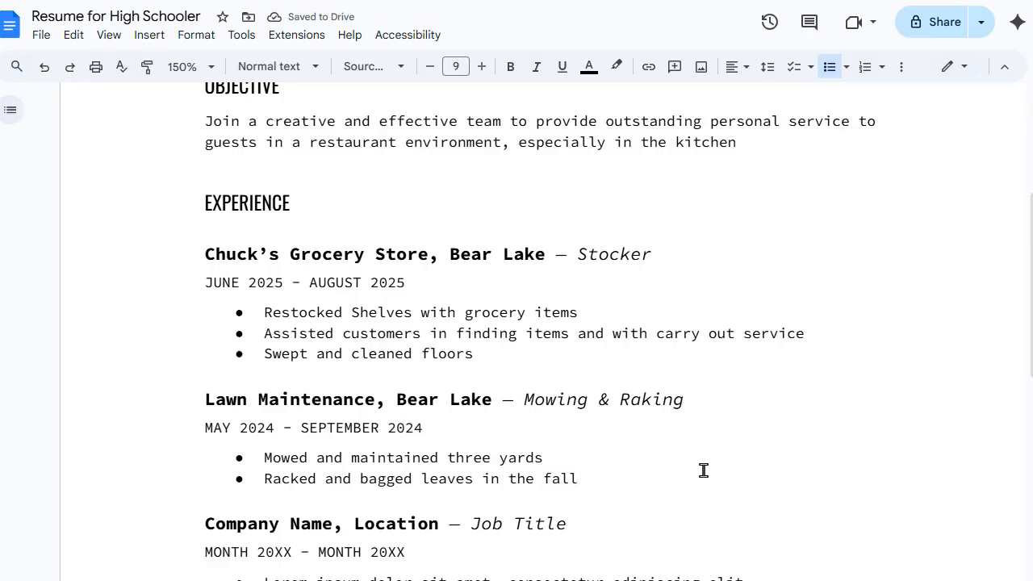
Step: Change the end year to 2025 and add the bullet 'Two summer seasons, 2024 and 2025'
left_click(423, 434)
key("BackSpace")
type("5")
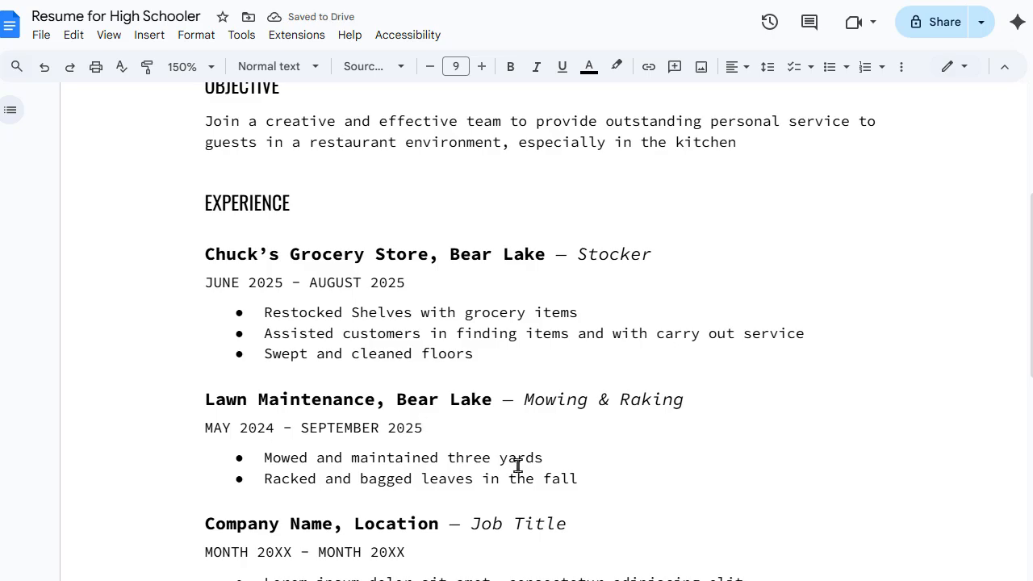
key("Return")
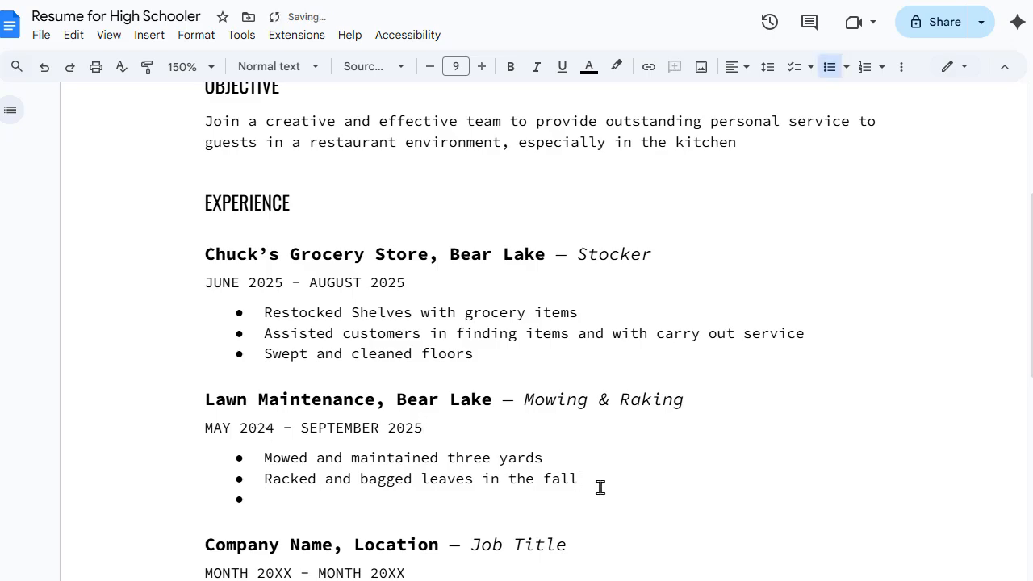
type("Two summer seaso")
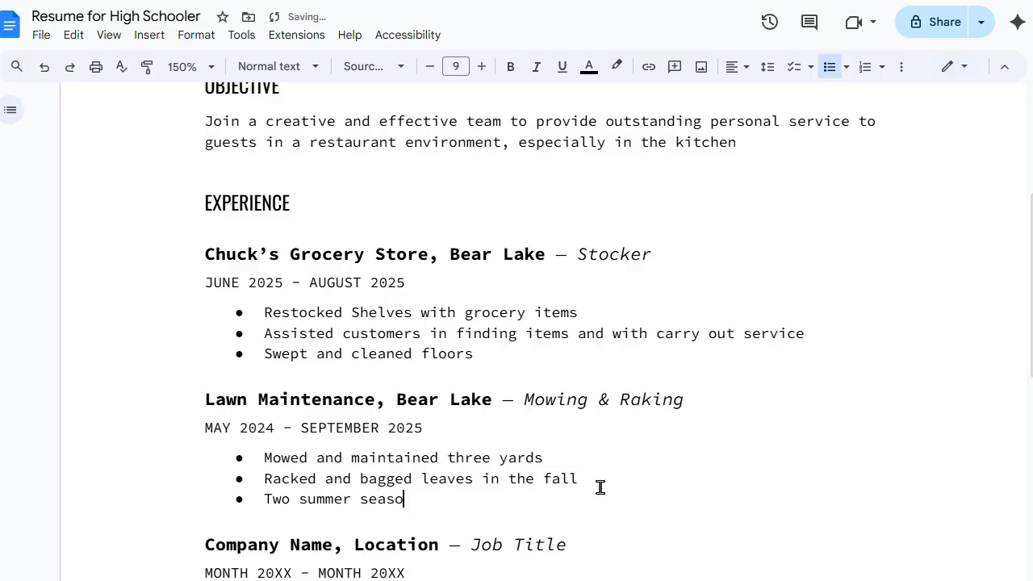
type("ns, 2024 and 2025")
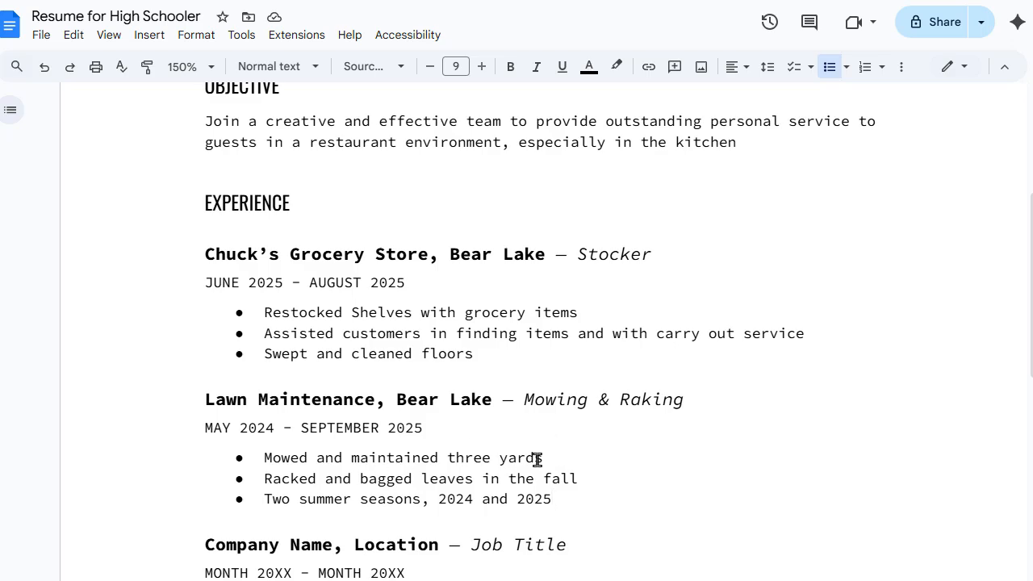
Step: Change 'three yards' to 'three households' in the first Lawn Maintenance bullet
double_click(510, 457)
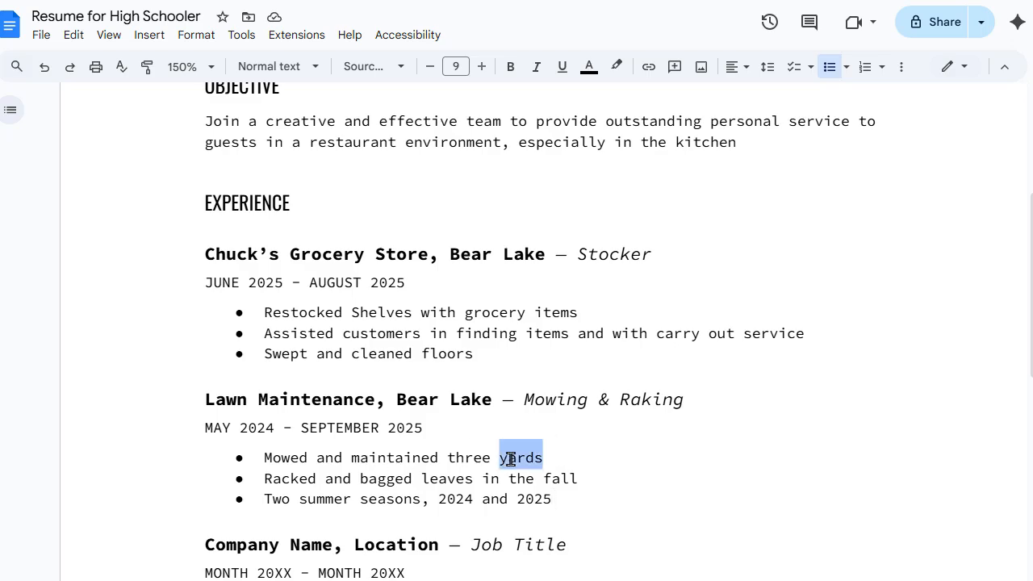
type("households")
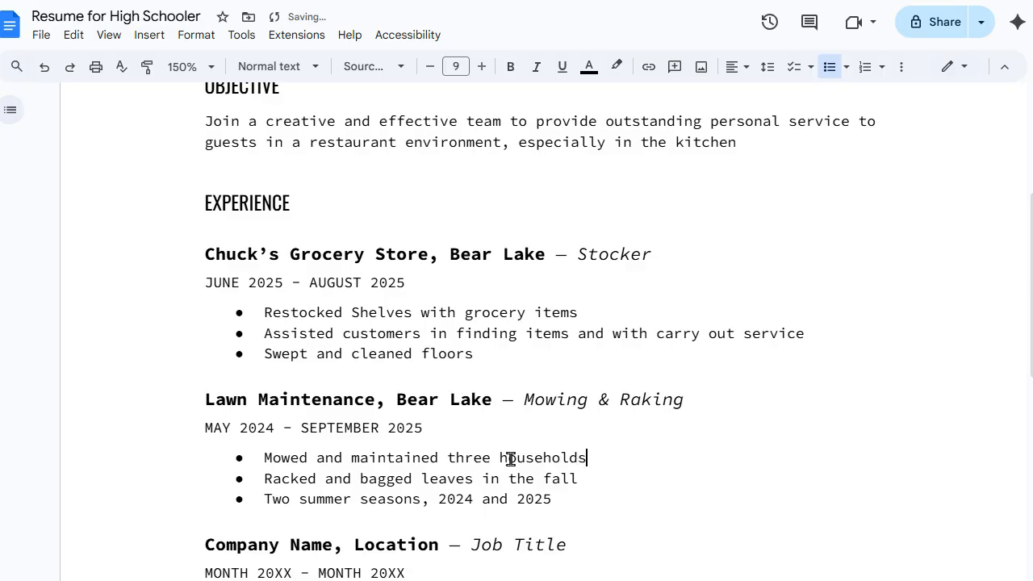
scroll(678, 461, "down", 1)
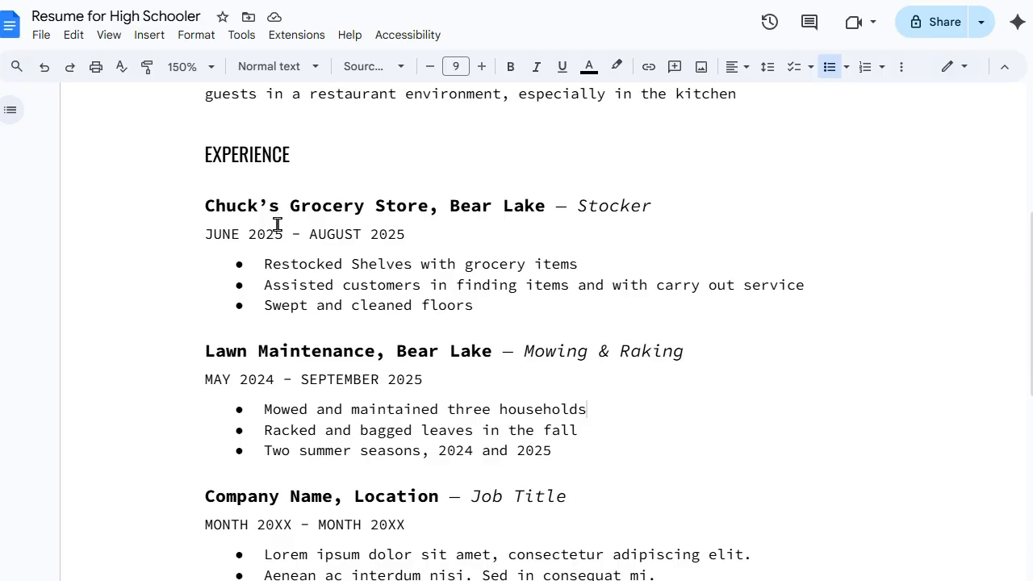
scroll(492, 383, "down", 2)
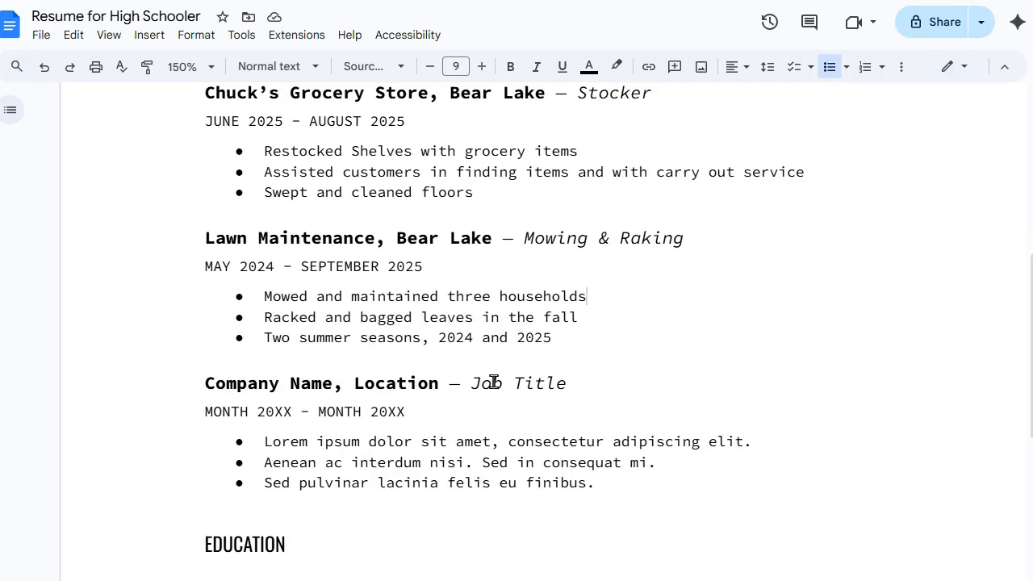
Step: Delete the unused 'Company Name, Location' job placeholder and its leftover empty bullet
left_click(615, 484)
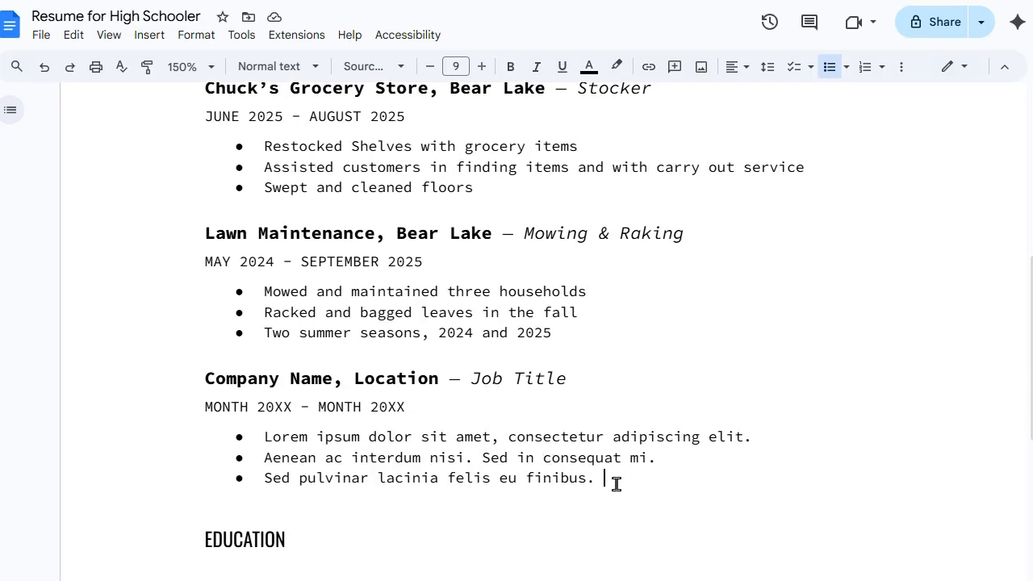
left_click_drag(615, 483, 177, 384)
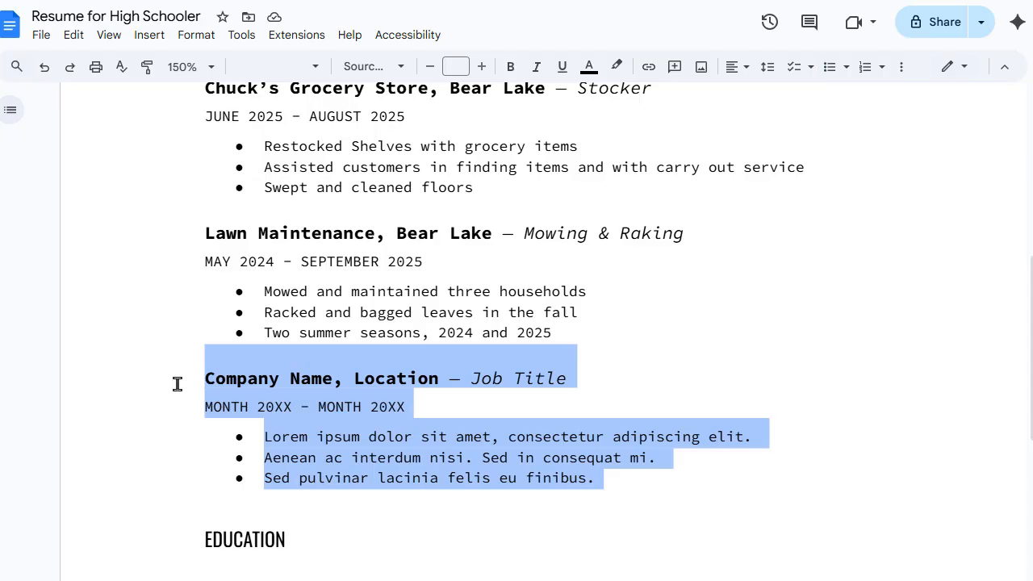
key("BackSpace")
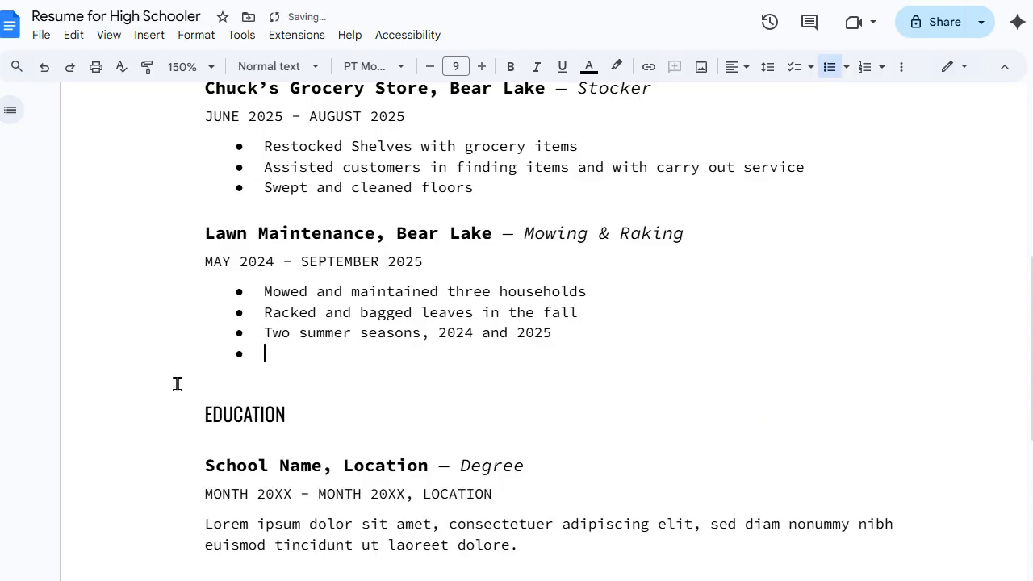
key("BackSpace")
key("BackSpace")
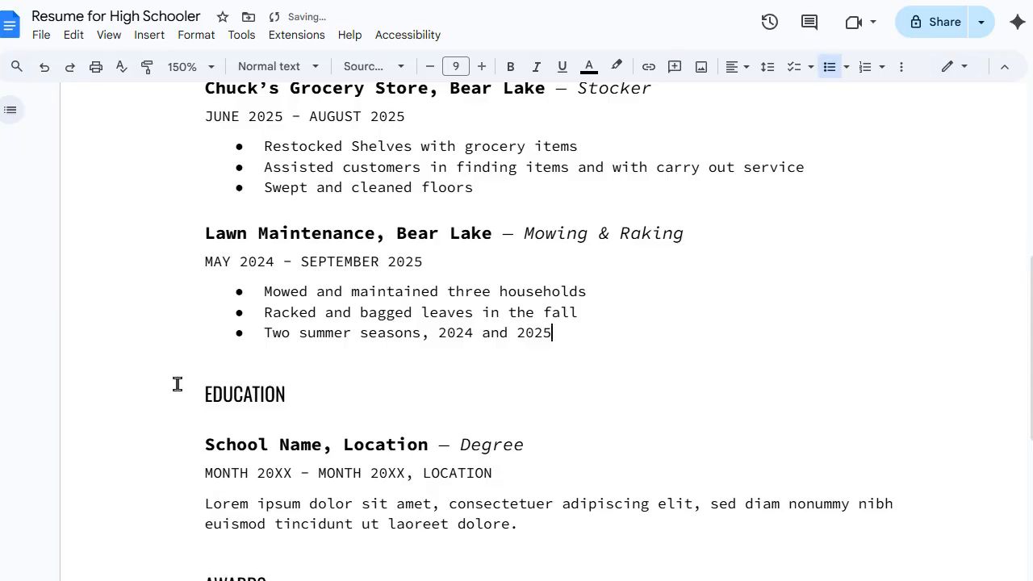
scroll(345, 324, "up", 3)
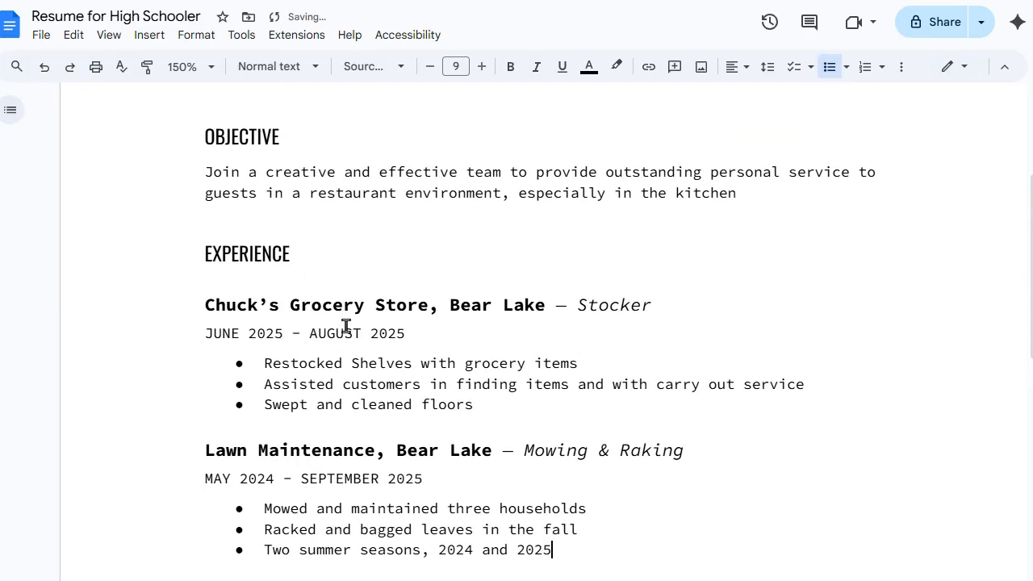
scroll(345, 325, "down", 3)
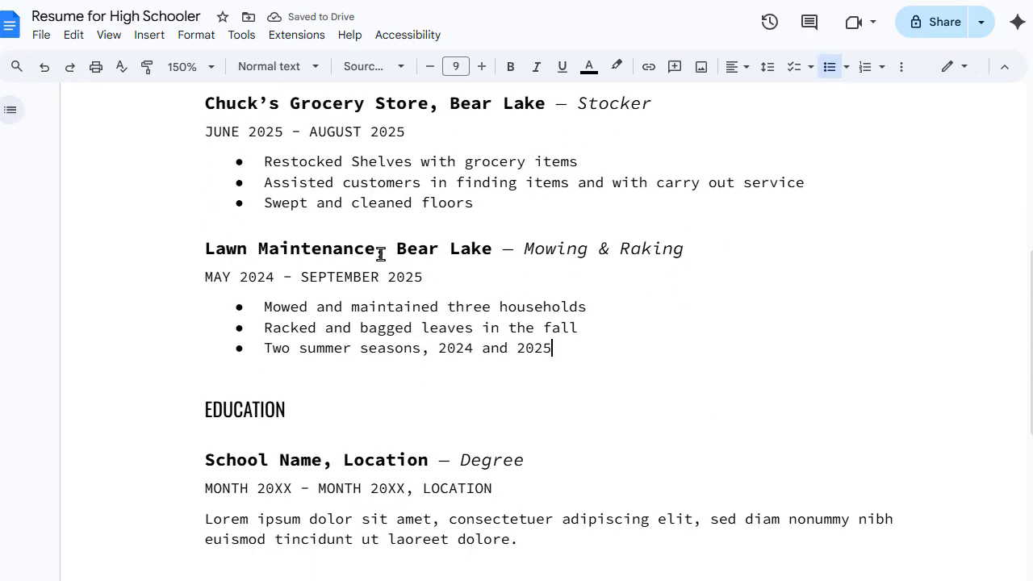
scroll(288, 417, "down", 1)
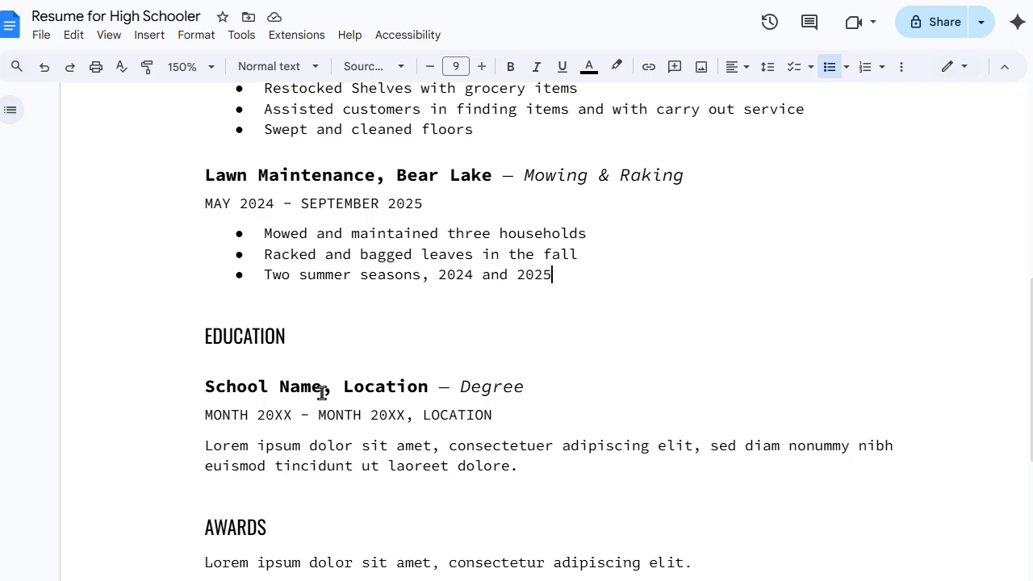
Step: Replace 'School Name' with 'Bear Lake High School' and 'Location' with 'Bear Lake, MI'
left_click_drag(324, 385, 198, 389)
type("G")
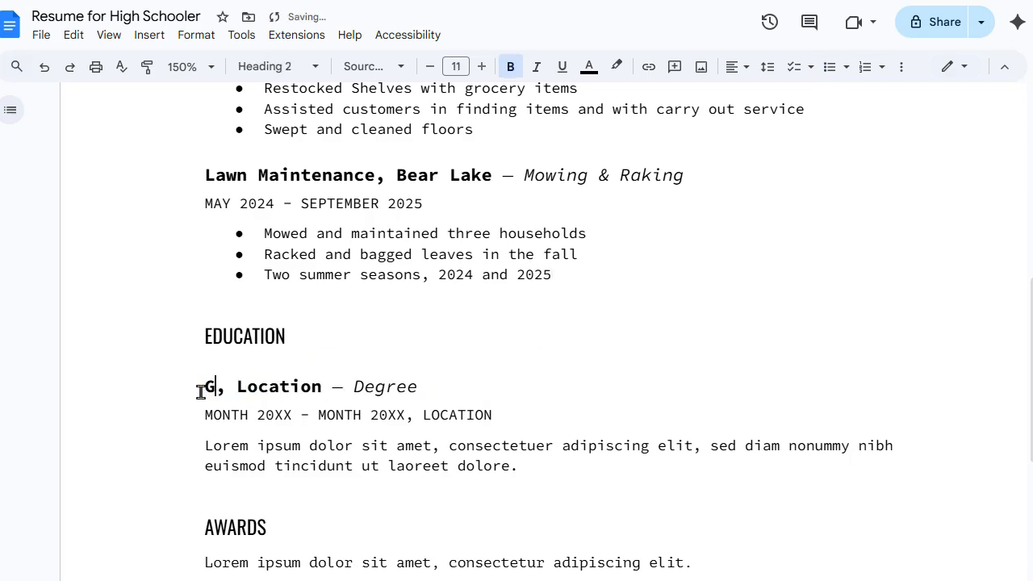
key("BackSpace")
type("Bear Lake ")
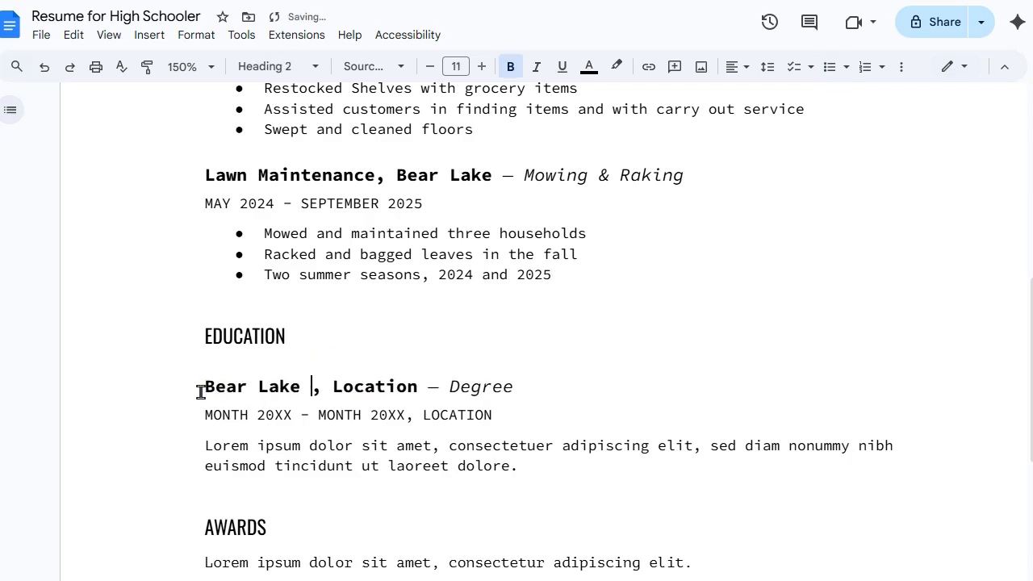
type("High School")
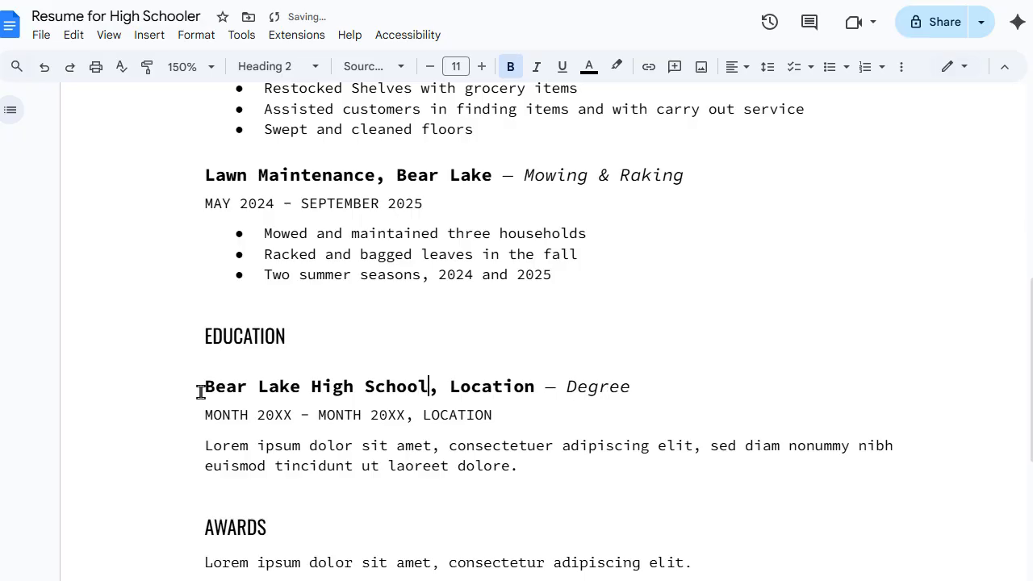
double_click(466, 385)
type("Bear Lake")
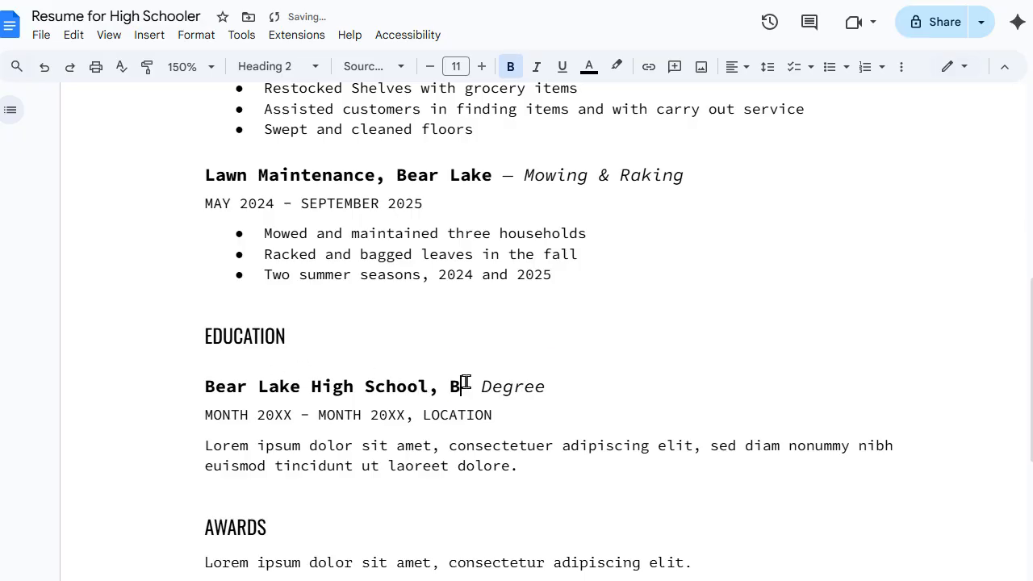
type(" M")
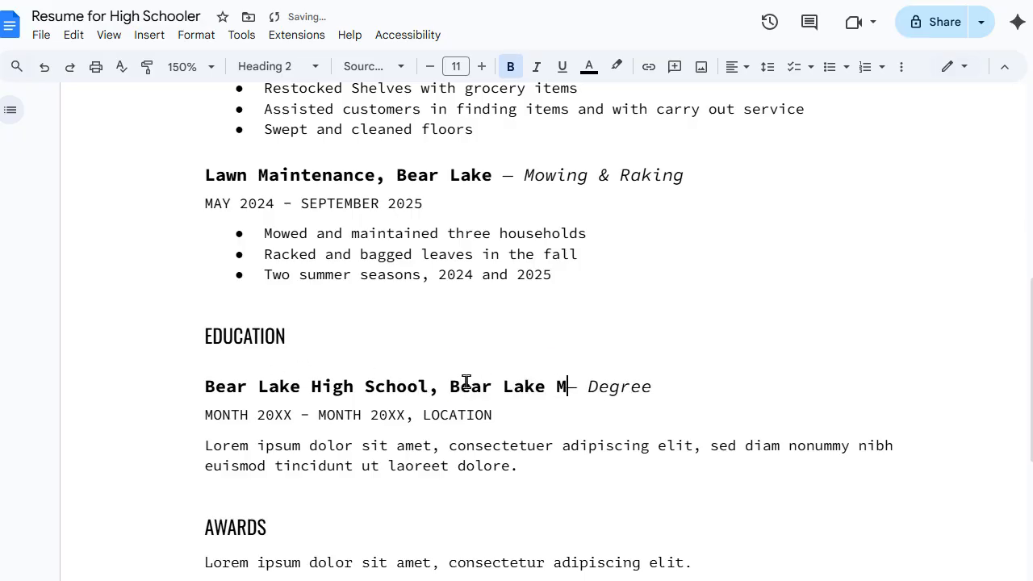
key("BackSpace")
key("BackSpace")
type(", MI")
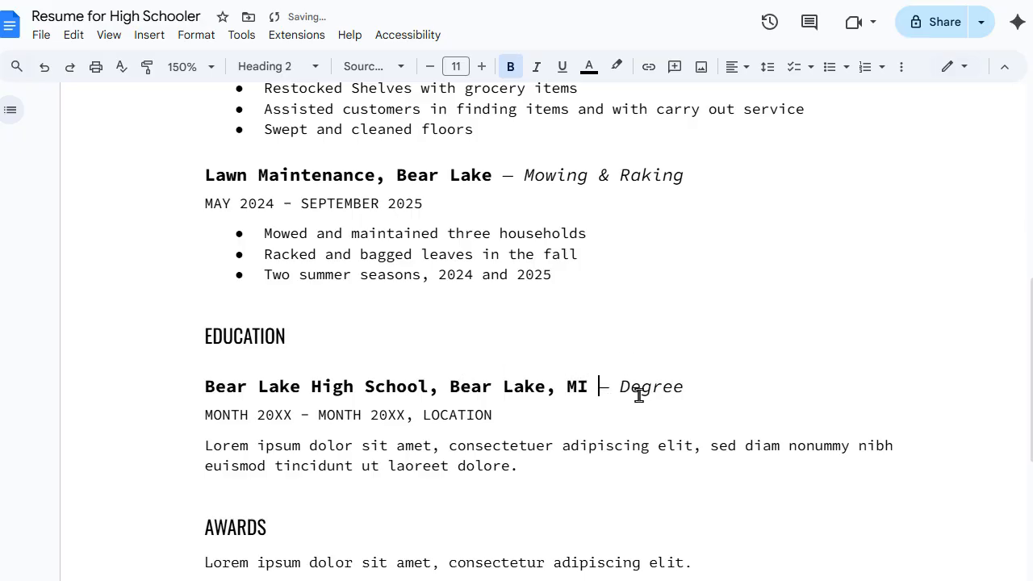
Step: Delete the '— Degree' placeholder from the school heading
double_click(668, 391)
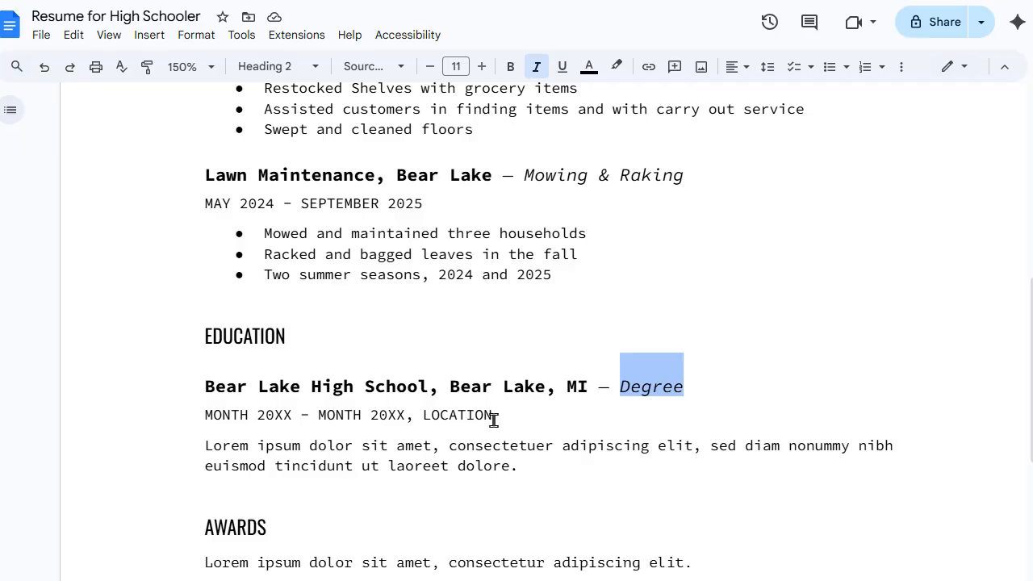
left_click_drag(495, 415, 206, 417)
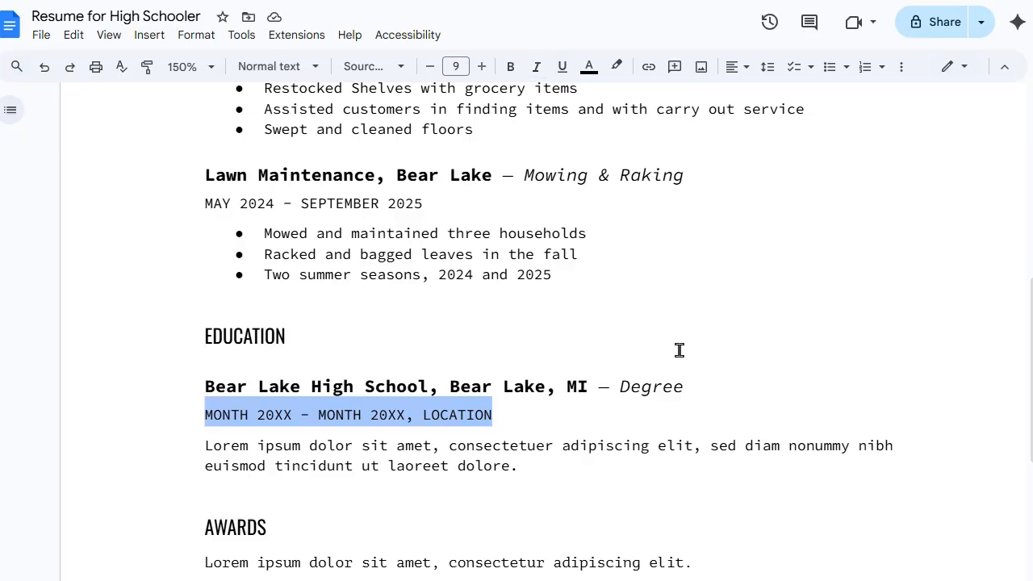
left_click_drag(684, 384, 597, 385)
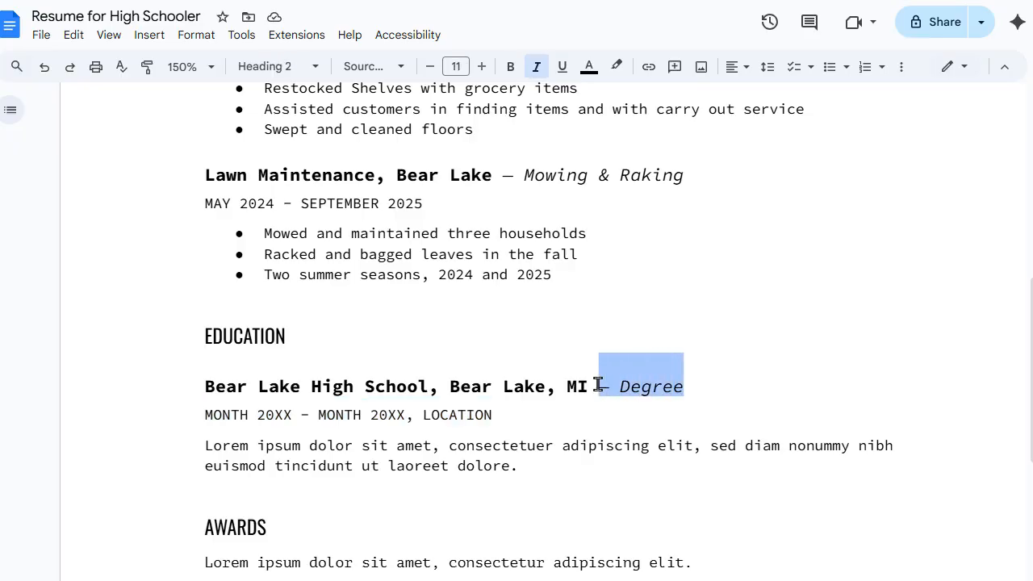
key("BackSpace")
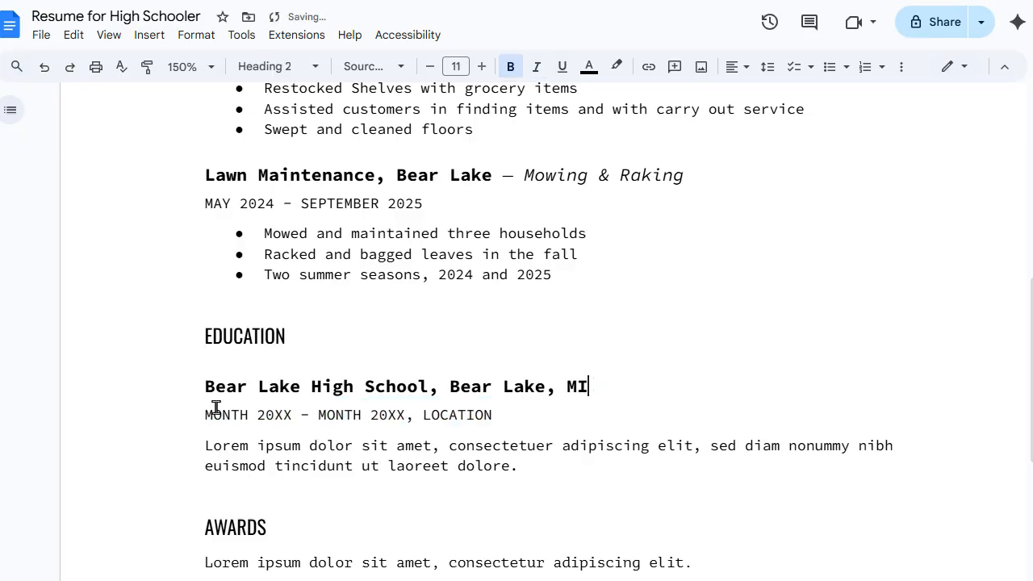
Step: Replace the MONTH 20XX date line with 'Diploma expected May 2026', correcting the misspelled Diplomna
left_click_drag(214, 413, 511, 422)
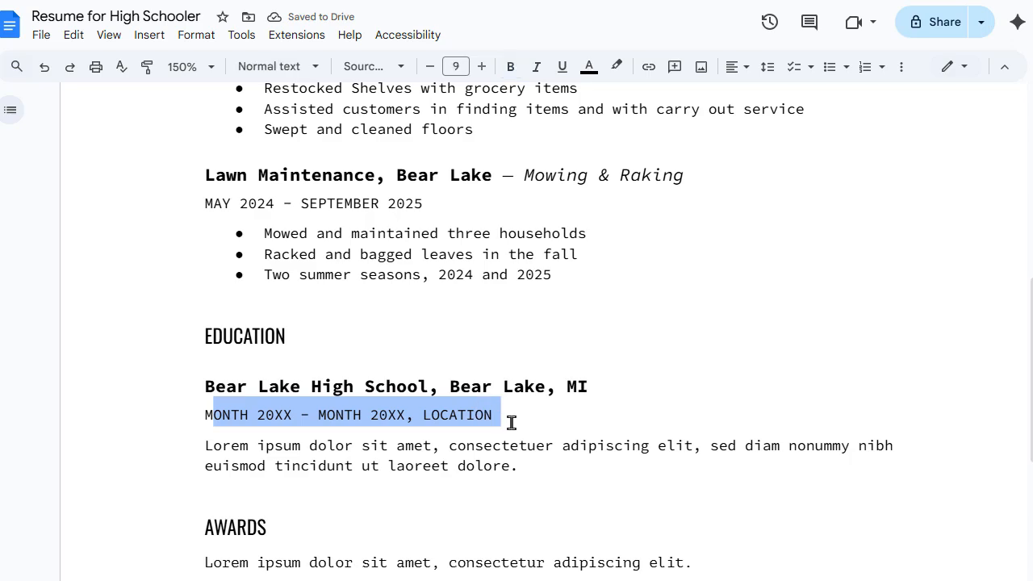
key("BackSpace")
key("BackSpace")
type("Degree")
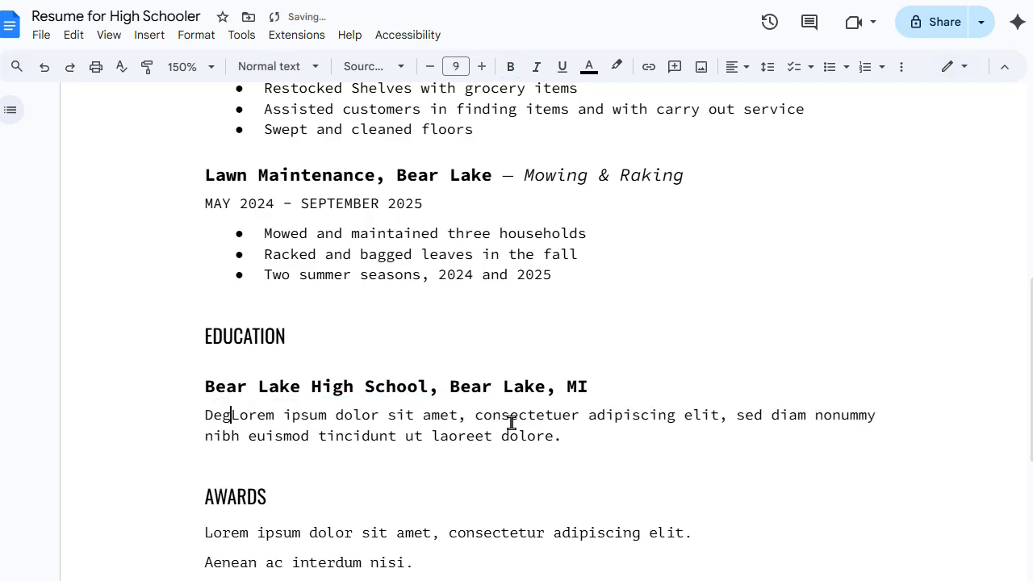
key("BackSpace")
key("BackSpace")
key("BackSpace")
key("BackSpace")
key("BackSpace")
key("BackSpace")
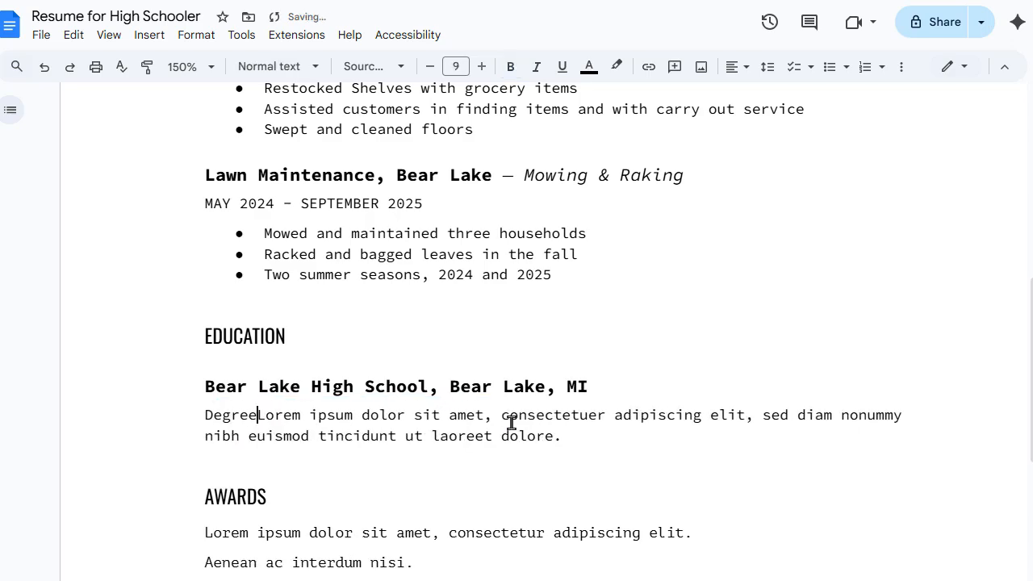
type("iplom")
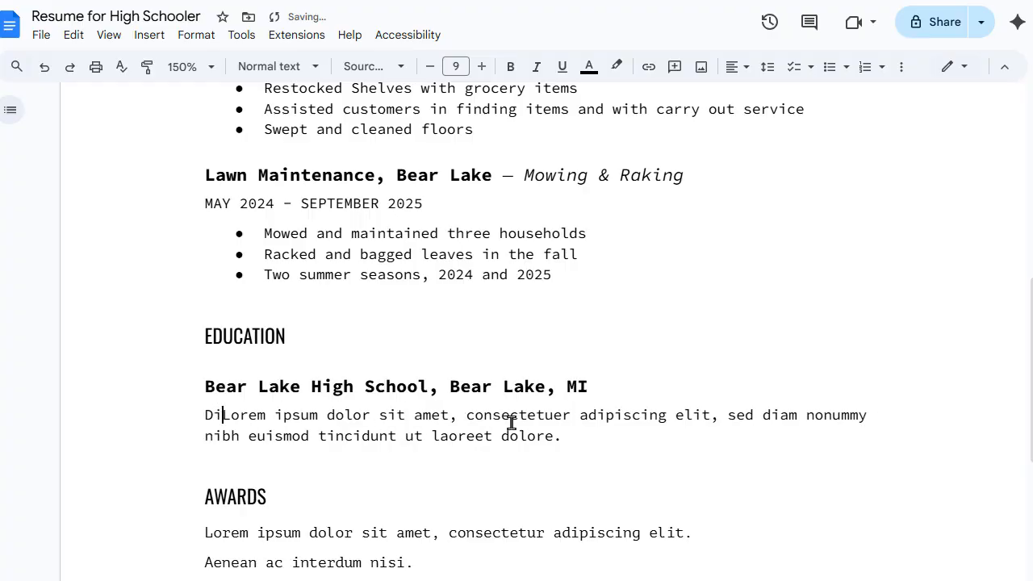
type("na e")
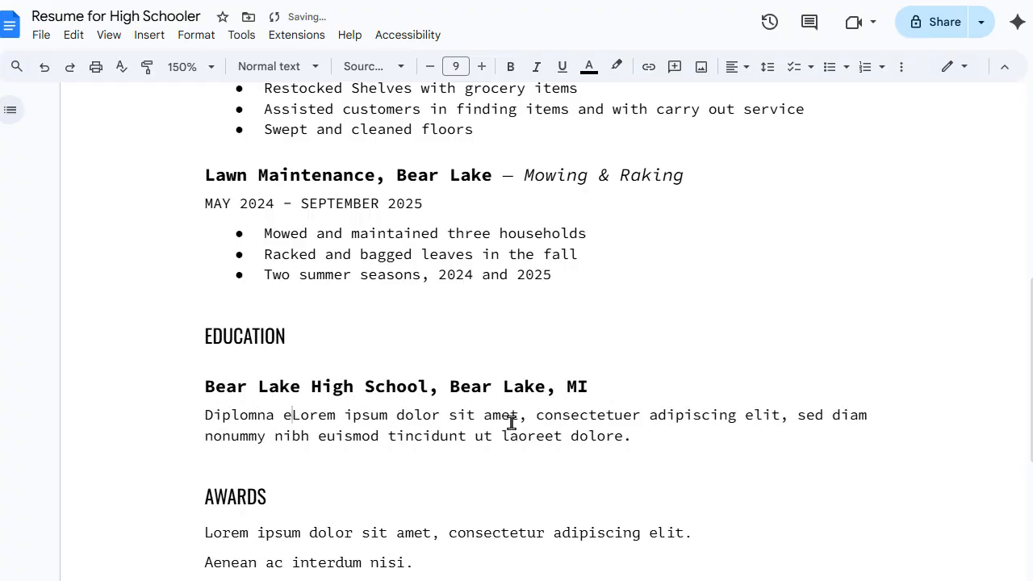
type("xpected ")
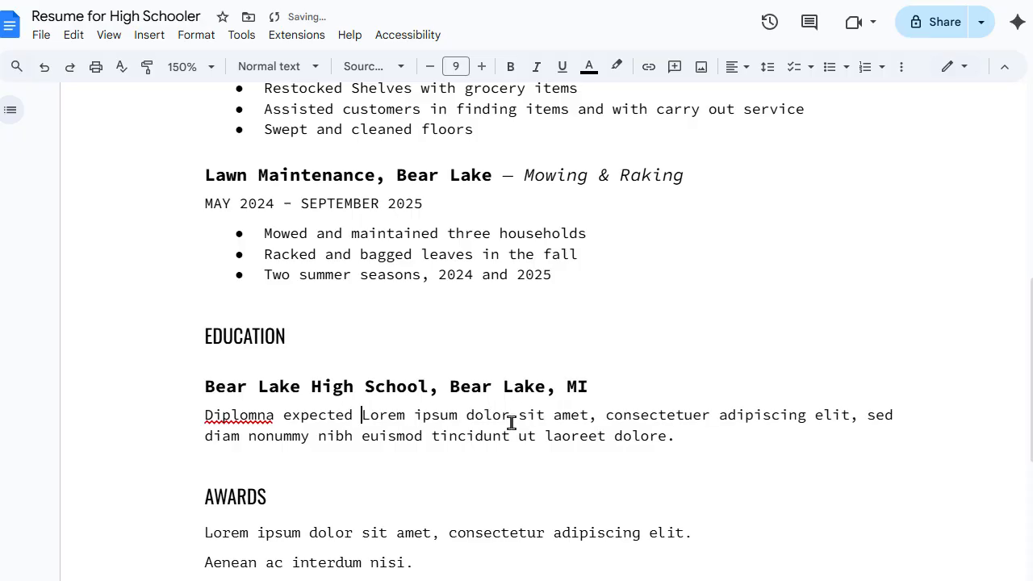
type("May ")
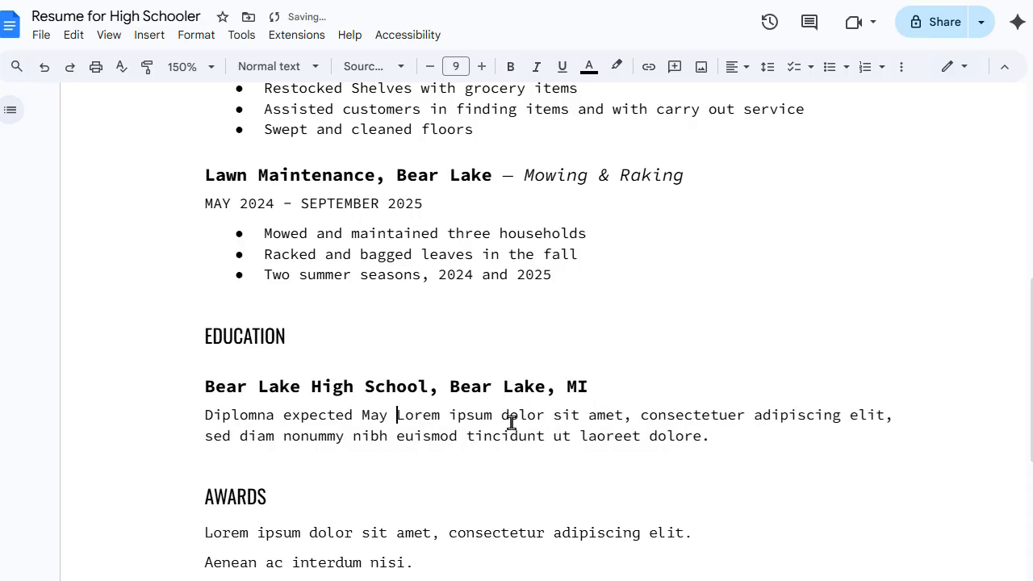
type("2026")
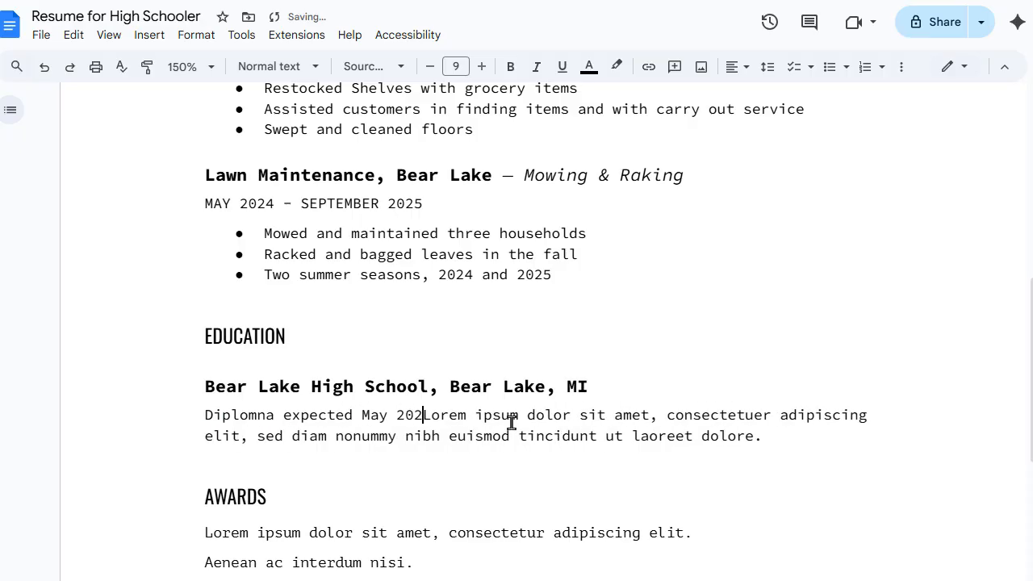
key("Return")
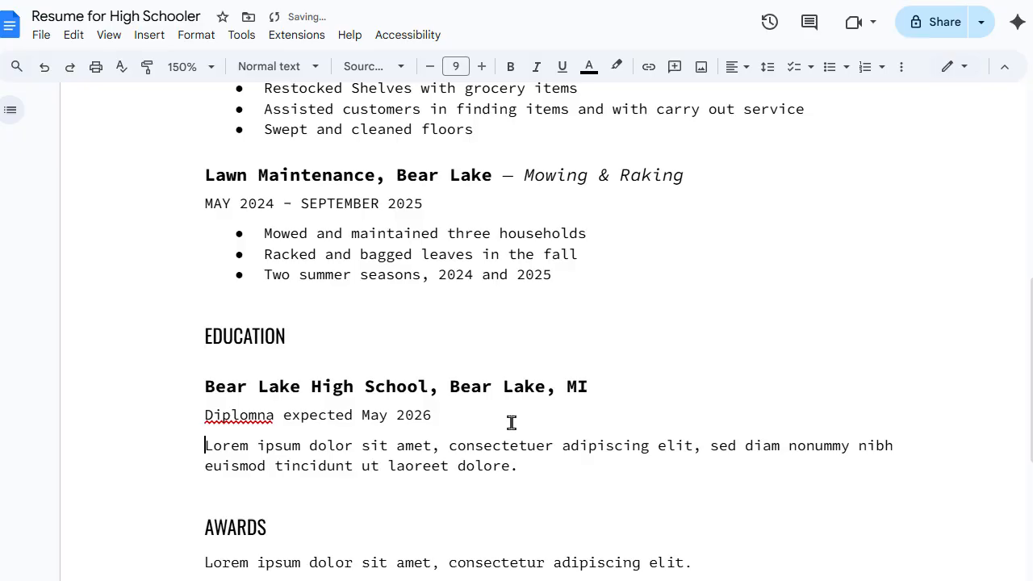
right_click(239, 415)
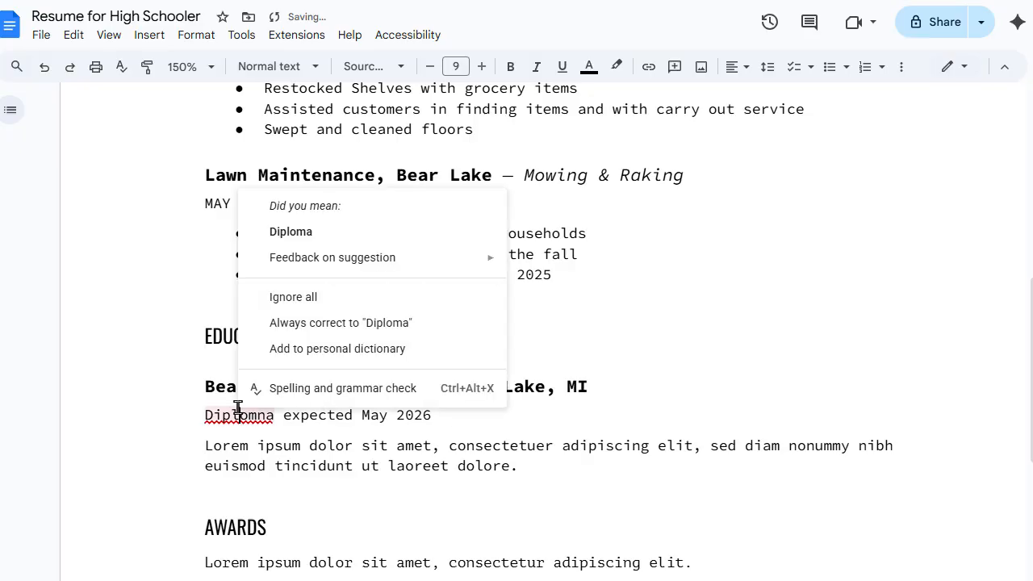
left_click(315, 230)
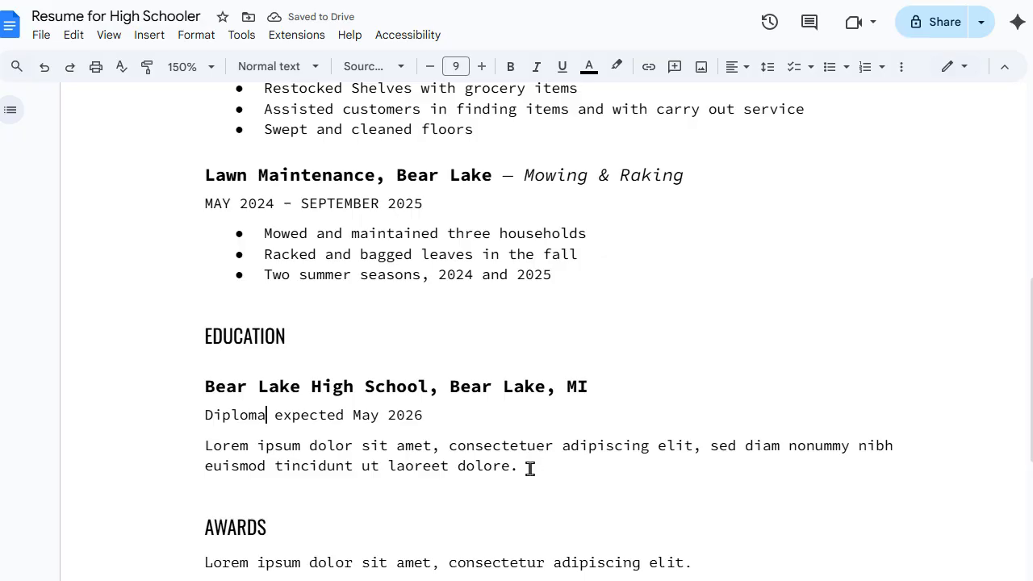
Step: Append ', GPA: 3.1' after 'May 2026' on the diploma line
left_click_drag(528, 468, 203, 448)
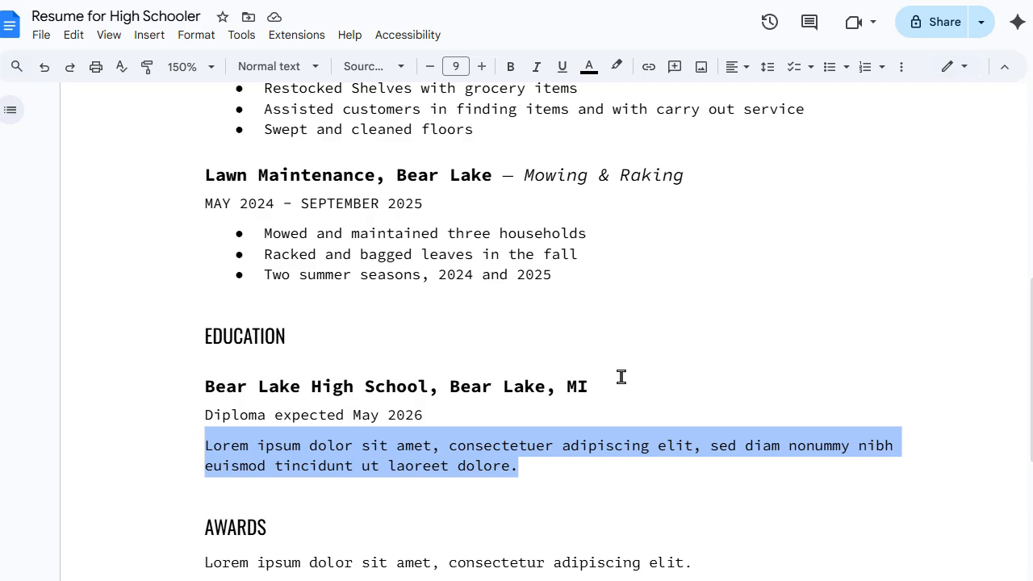
left_click(536, 408)
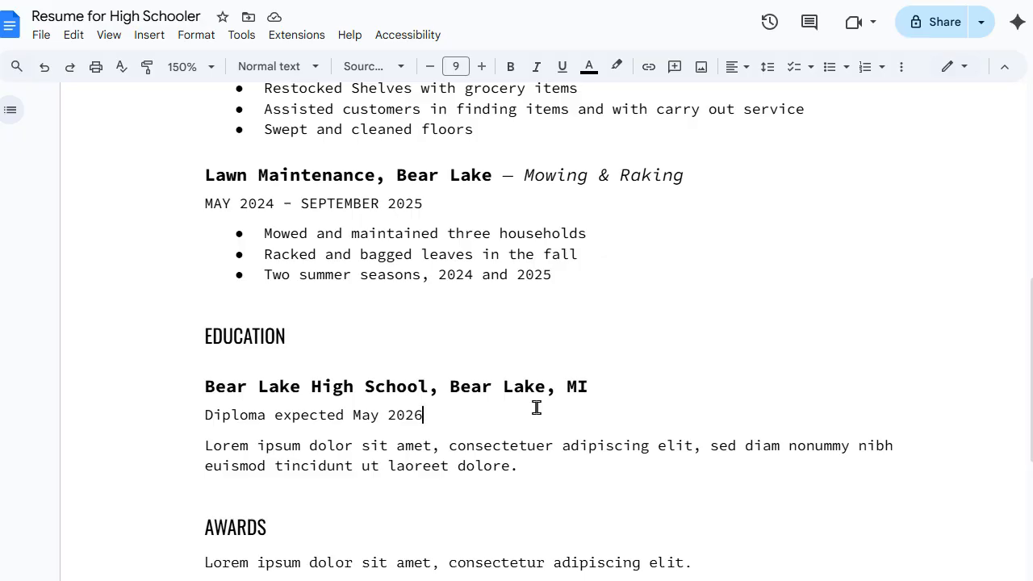
type(", GPA")
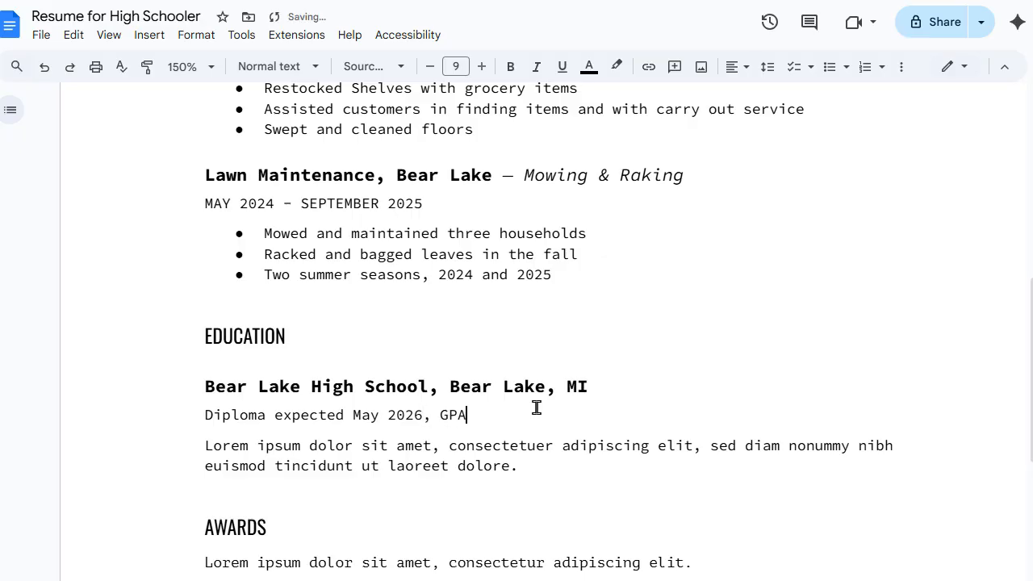
type(": 3.1")
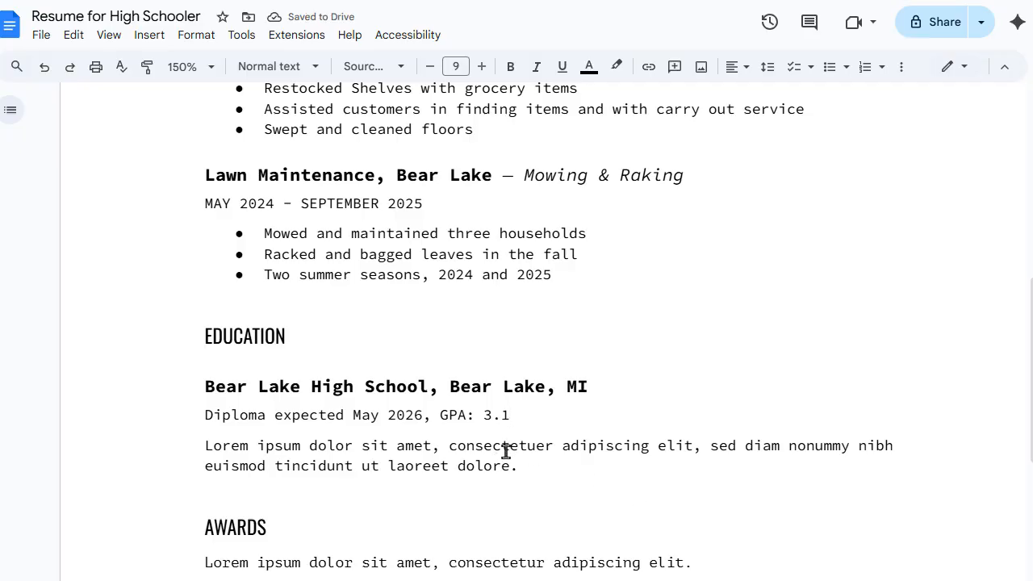
Step: Overwrite the Lorem ipsum paragraph with 'College prep coursework including Algebra 2, Chemistry, … Team Sports, Stastics'
left_click_drag(541, 462, 204, 456)
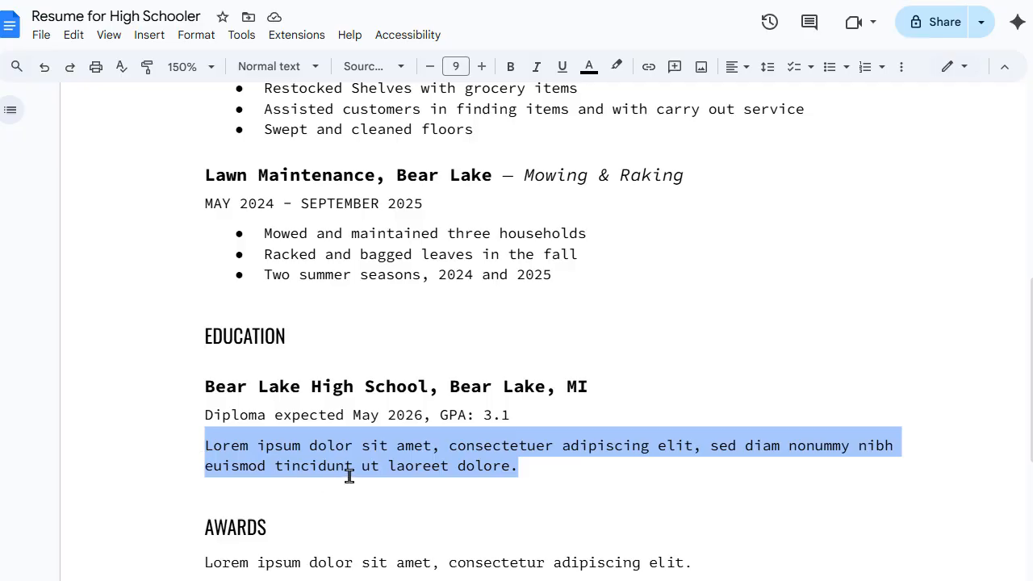
type("Colle")
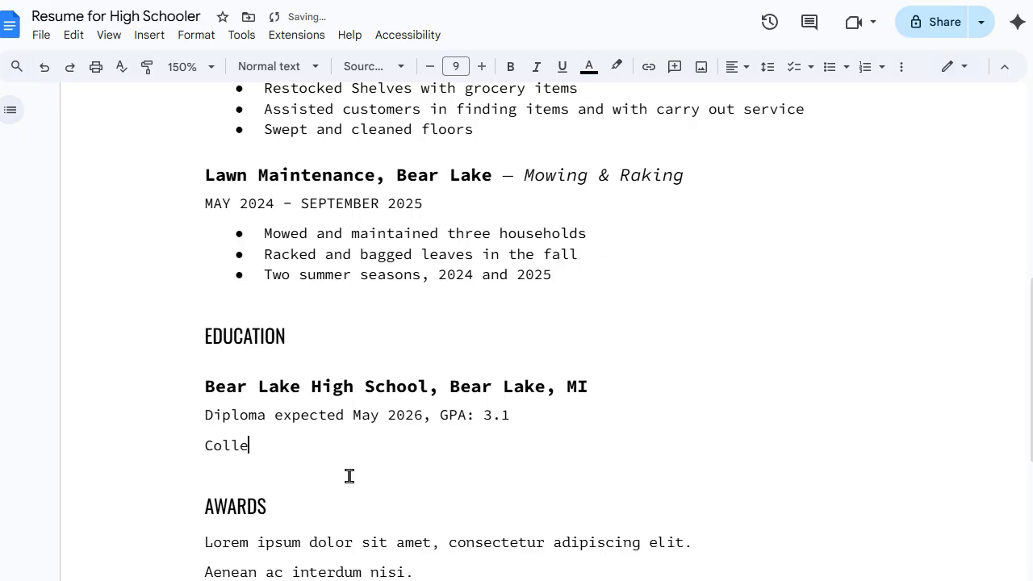
type("ge prep coursework including")
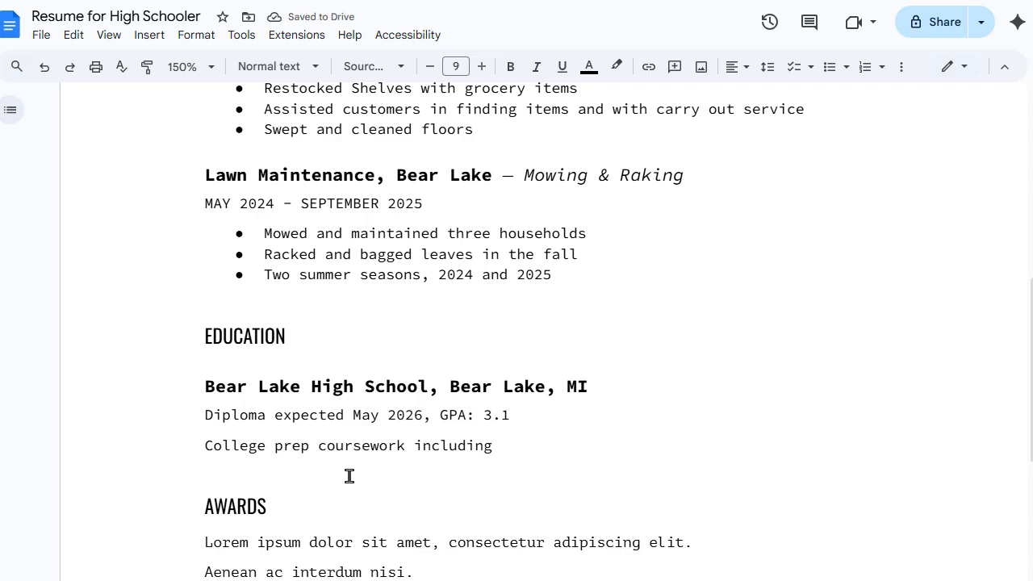
type("Algebra")
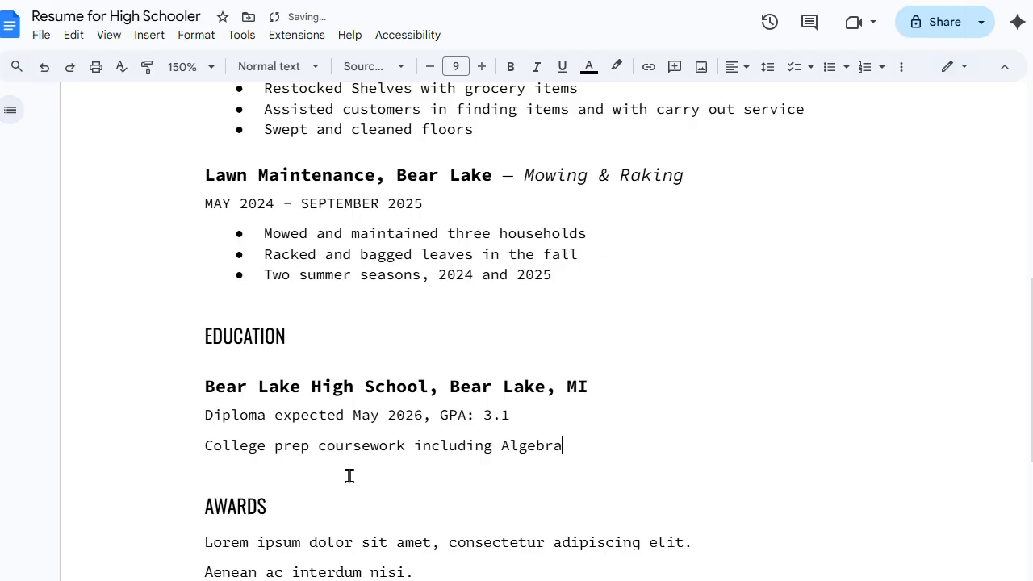
type(" 2, Chemistry, Physi")
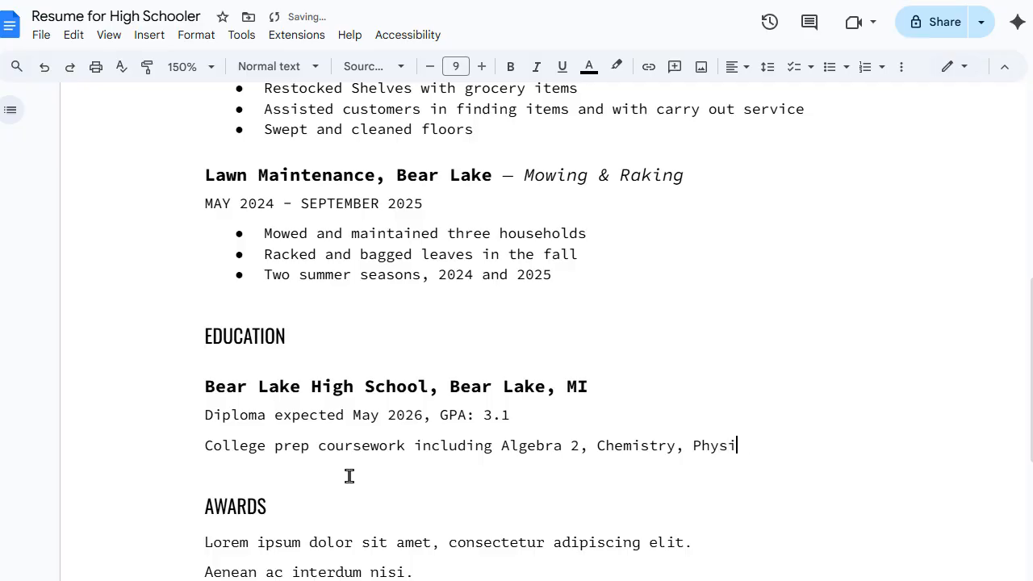
type("cs, AP English, ")
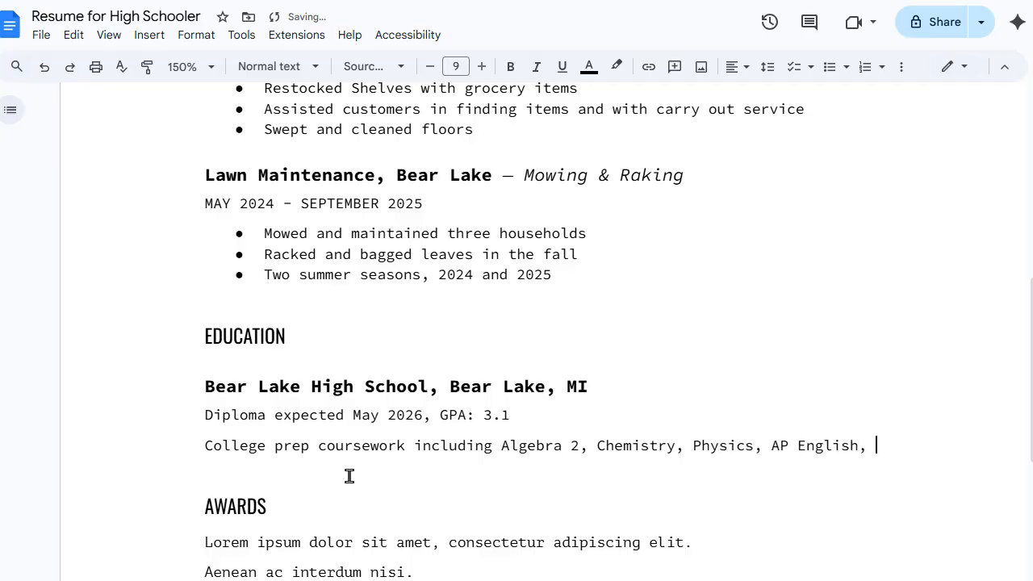
type("Hosp")
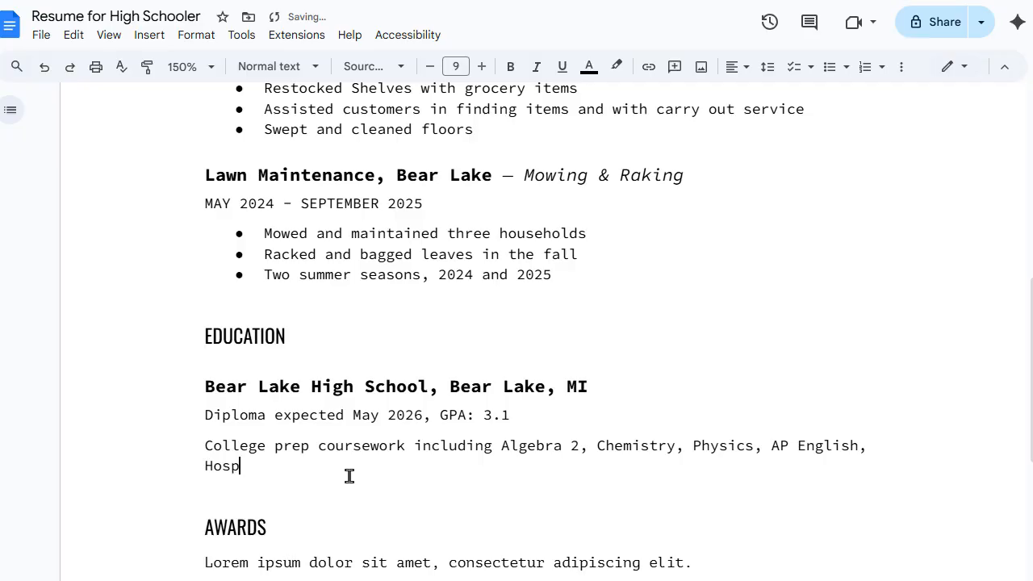
type("itality, ")
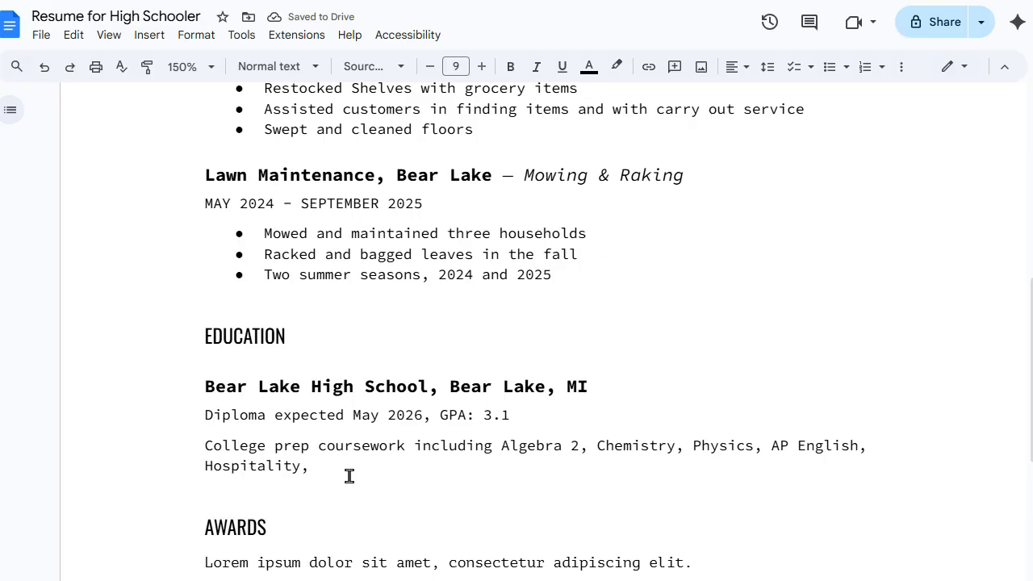
type("Digital Music, Ba")
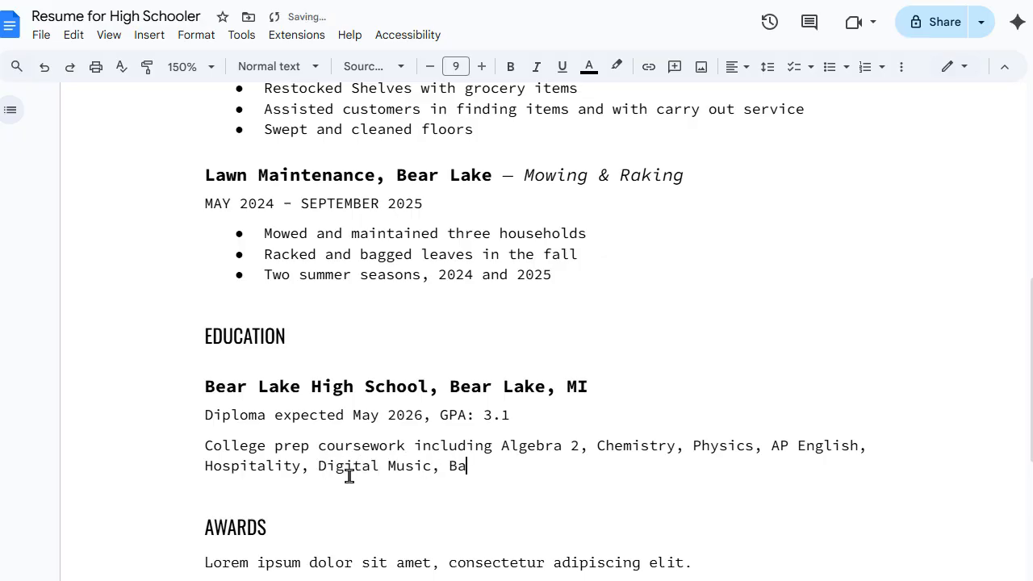
type("nd, Choir,")
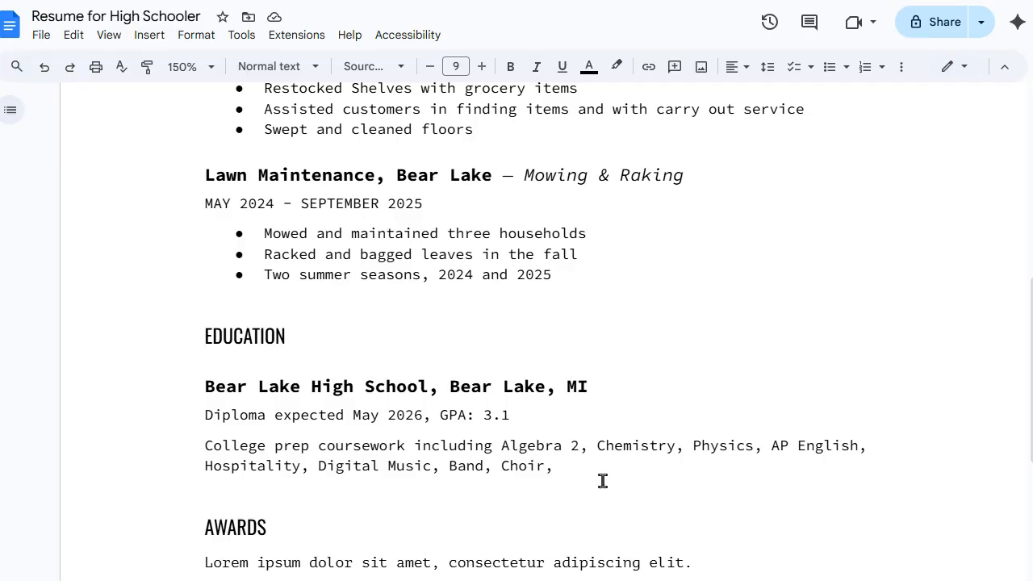
type("Team Sports,")
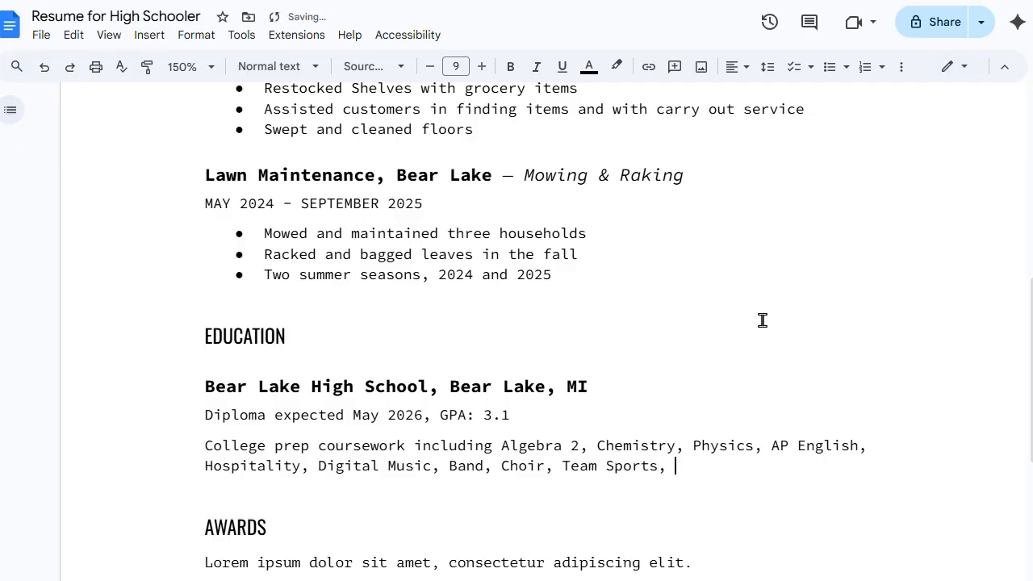
type("ata")
key("BackSpace")
key("BackSpace")
type("stics")
Step: Correct 'Stastics' to 'Statistics' and append Anatomy & Physiology, Economics, Personal Finance to the list
right_click(720, 466)
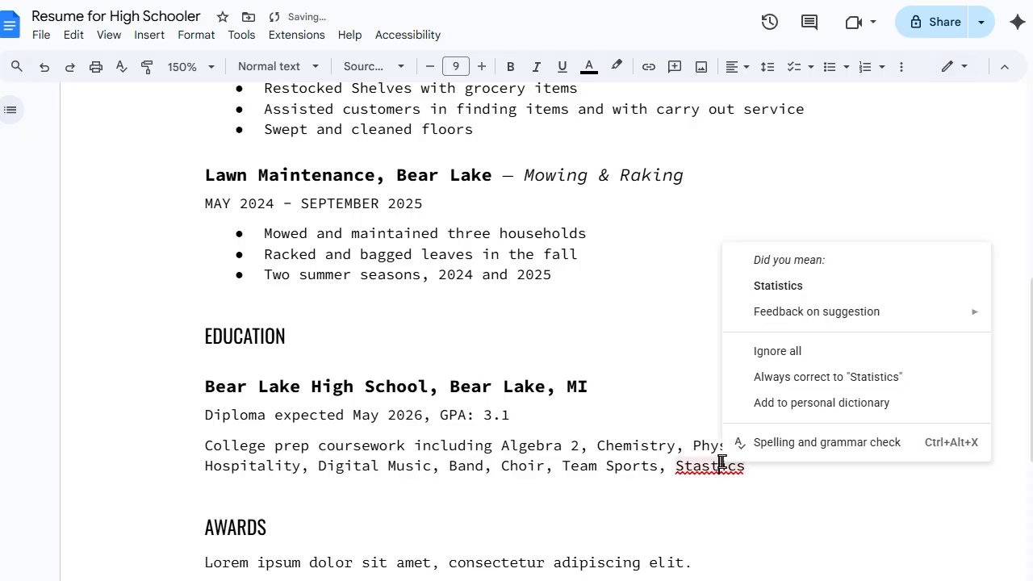
left_click(776, 286)
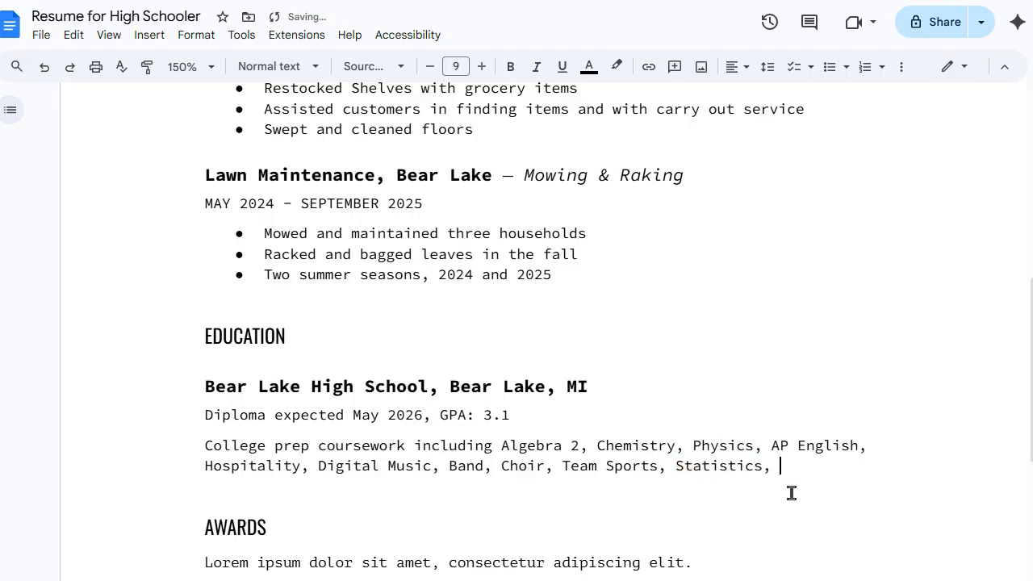
type(", Anatomy & Physiol")
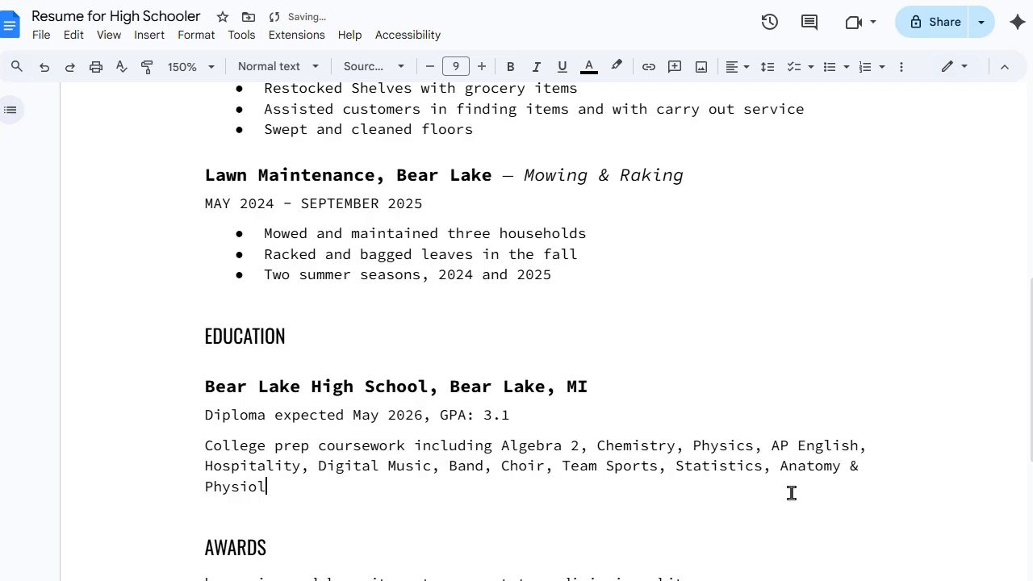
type("ogy, Economics, Per")
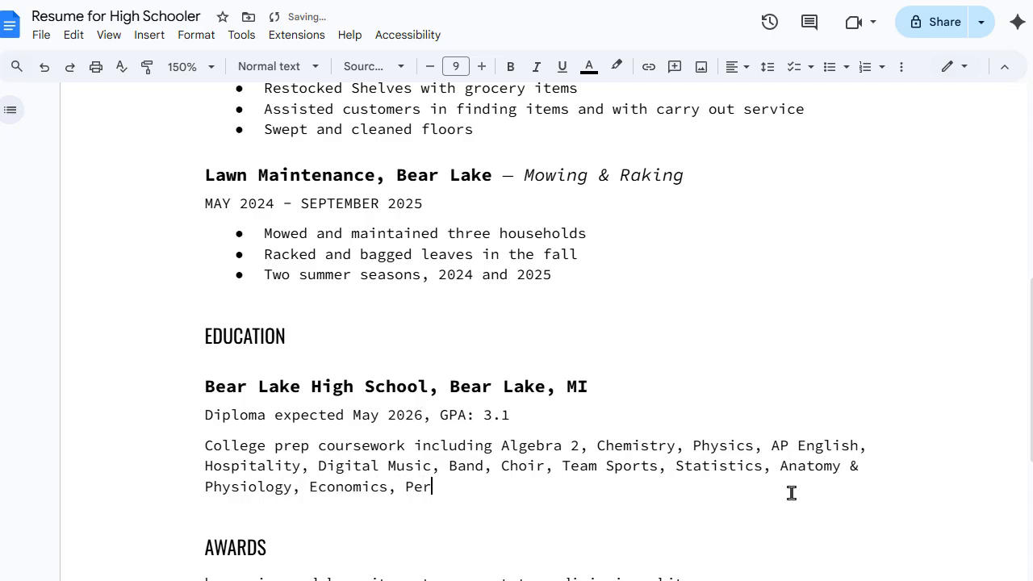
type("sonal Finance")
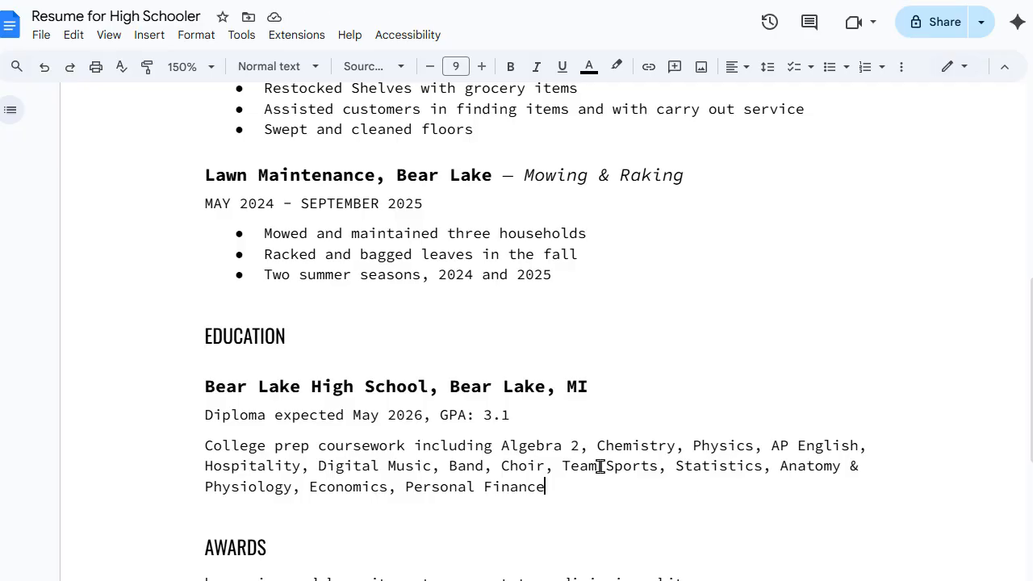
scroll(599, 465, "down", 4)
scroll(600, 465, "up", 1)
scroll(600, 466, "down", 2)
scroll(599, 466, "up", 3)
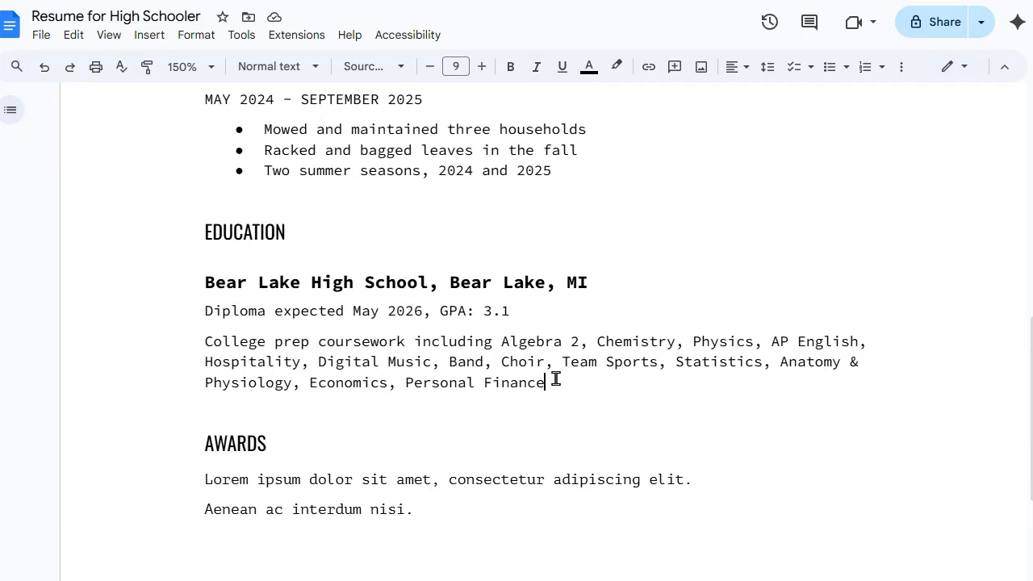
Step: Turn the coursework paragraph into a bulleted item
left_click_drag(548, 383, 188, 341)
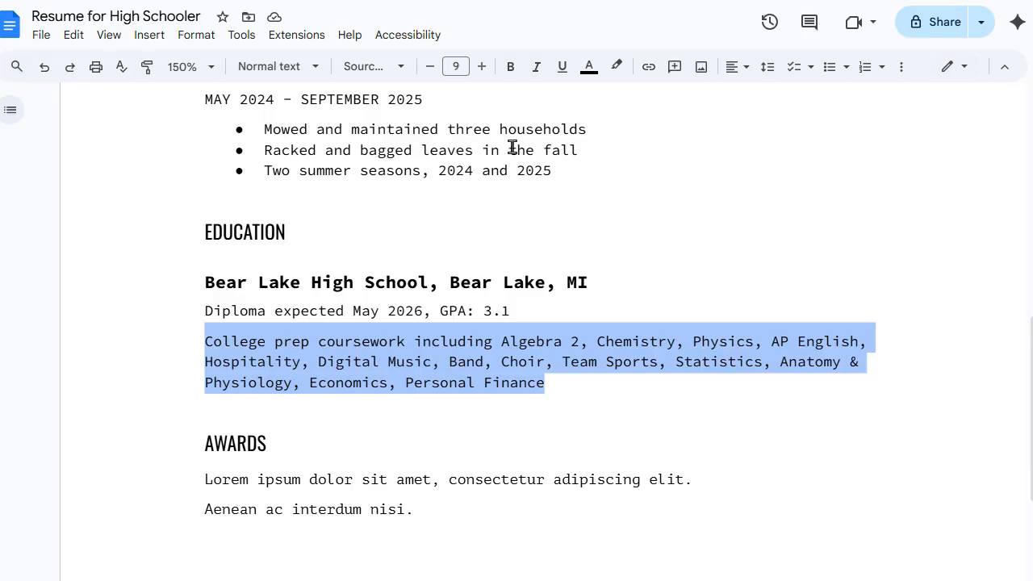
left_click(831, 72)
left_click(648, 372)
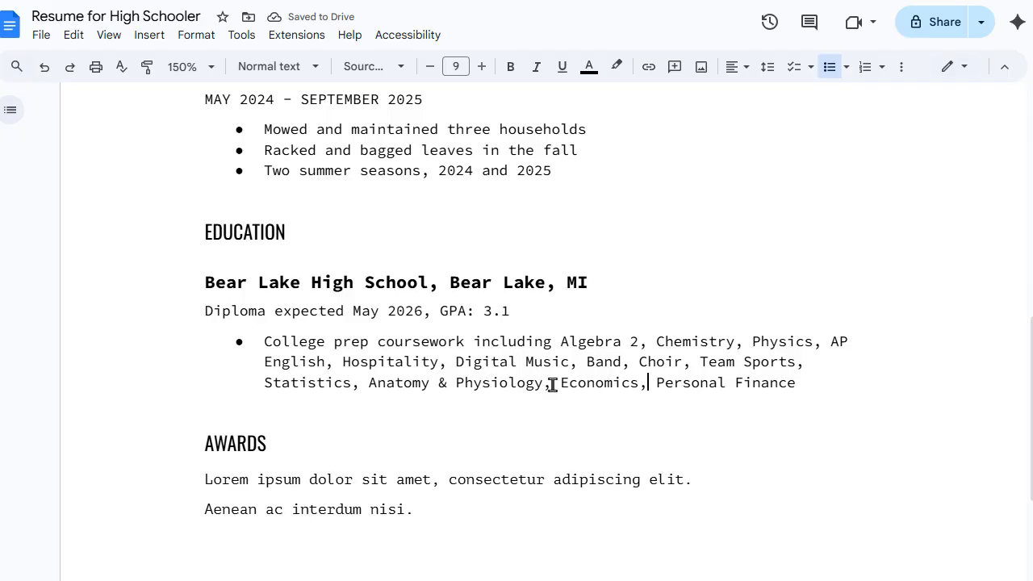
Step: Remove Statistics and Anatomy & Physiology, replace 'Digital Music, Band, Choir' with 'Yearbook', and add a bullet below
left_click_drag(550, 383, 258, 390)
key("BackSpace")
key("BackSpace")
key("BackSpace")
key("BackSpace")
key("BackSpace")
key("BackSpace")
key("BackSpace")
key("BackSpace")
key("BackSpace")
key("BackSpace")
key("BackSpace")
key("BackSpace")
key("BackSpace")
key("BackSpace")
key("BackSpace")
key("BackSpace")
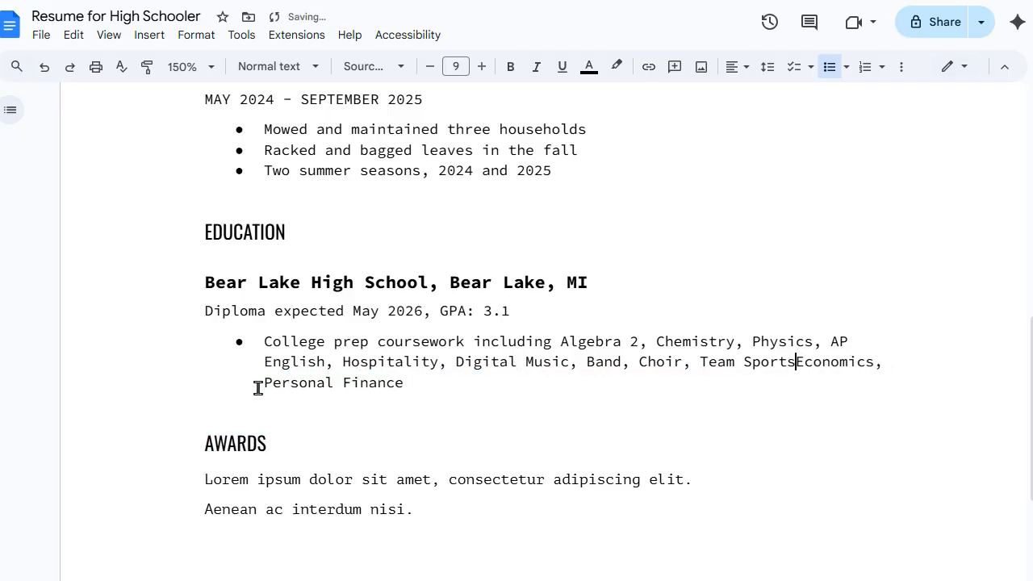
type(",")
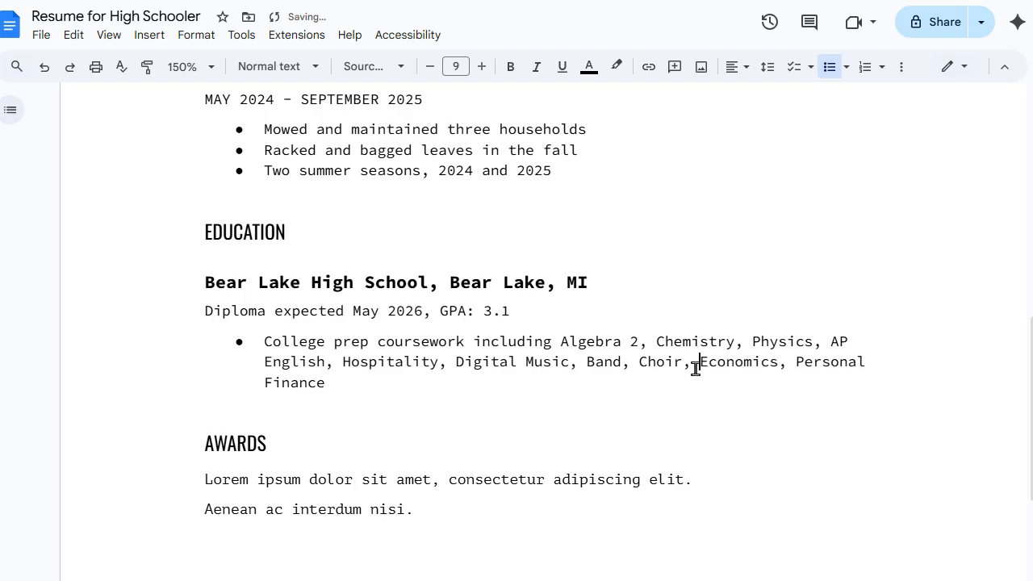
left_click_drag(698, 363, 458, 366)
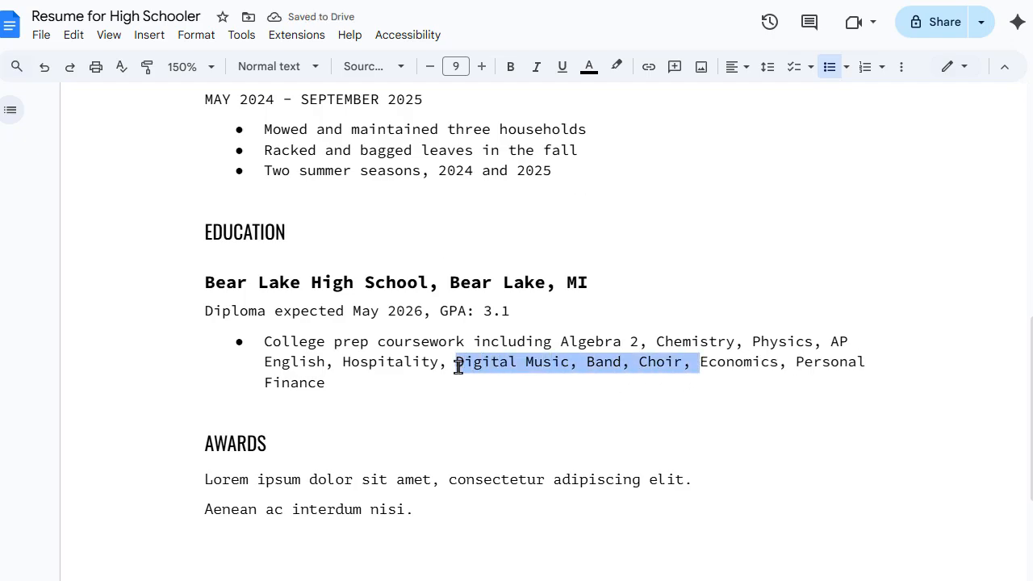
type("Yearbook,")
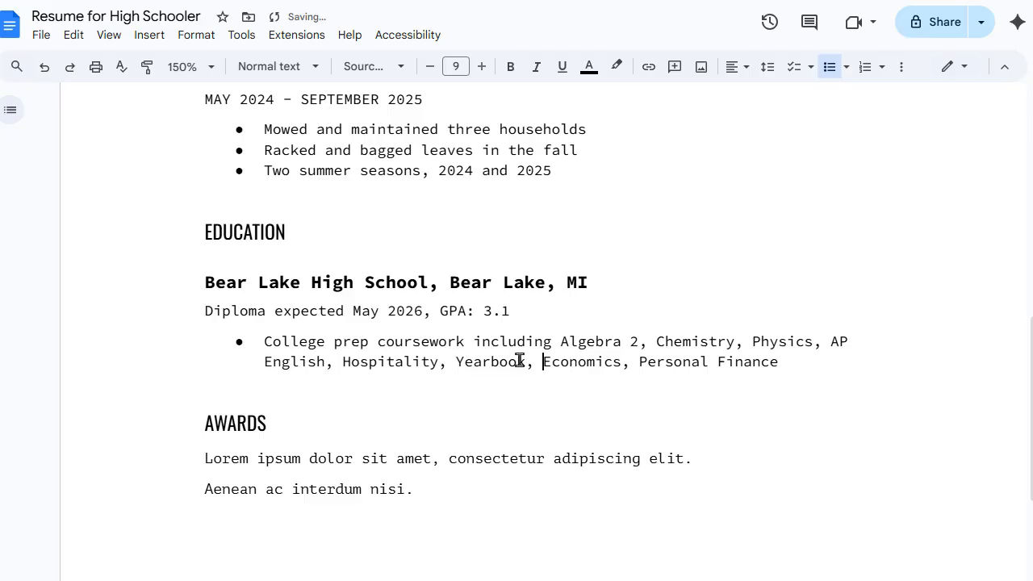
left_click(797, 357)
key("Return")
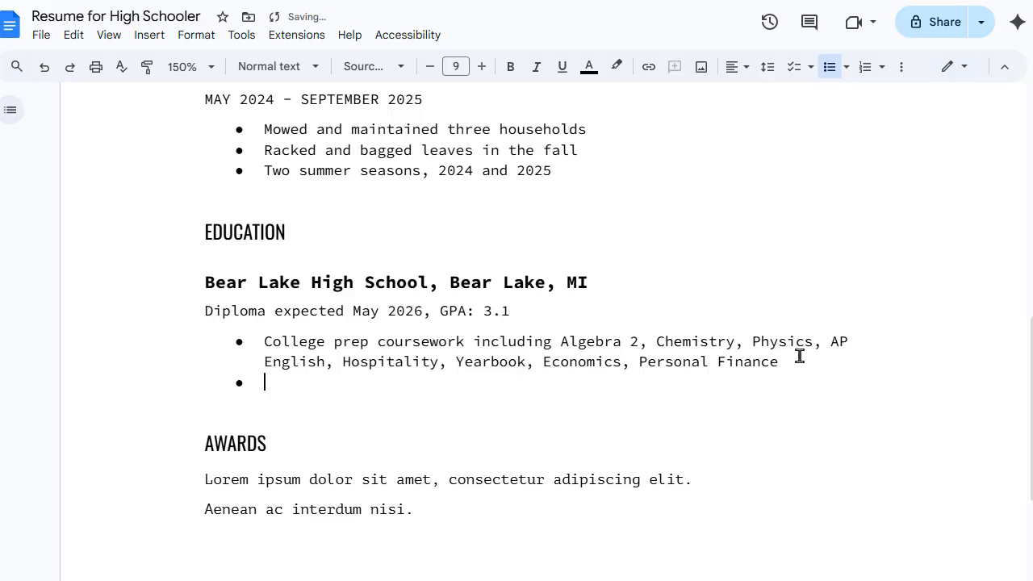
Step: Type the bullet 'Awards: Attendance, Honor Role' and start a new bullet beneath it
type("Awards: Attend")
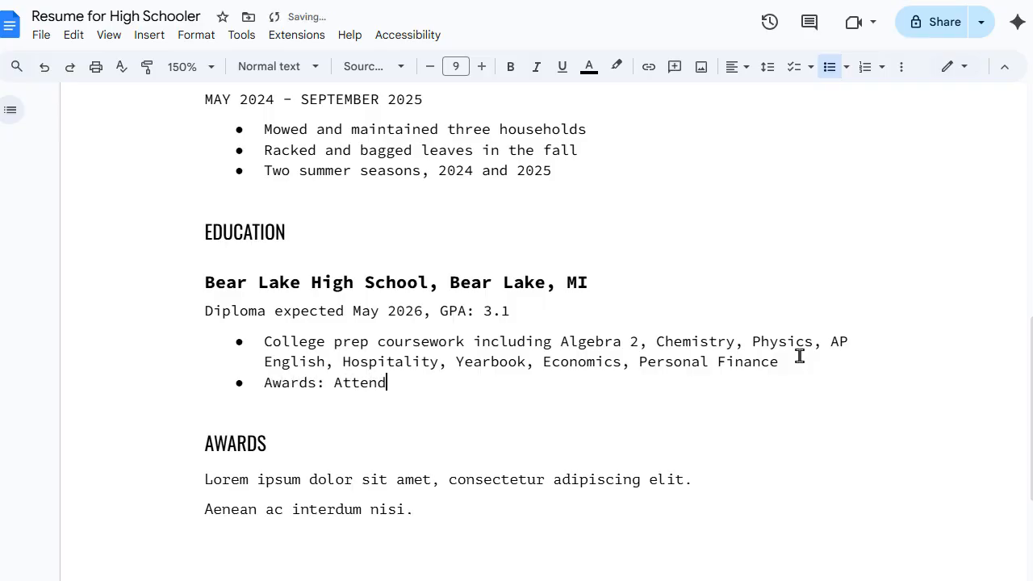
type("ance, H")
key("BackSpace")
type("Honor Role,")
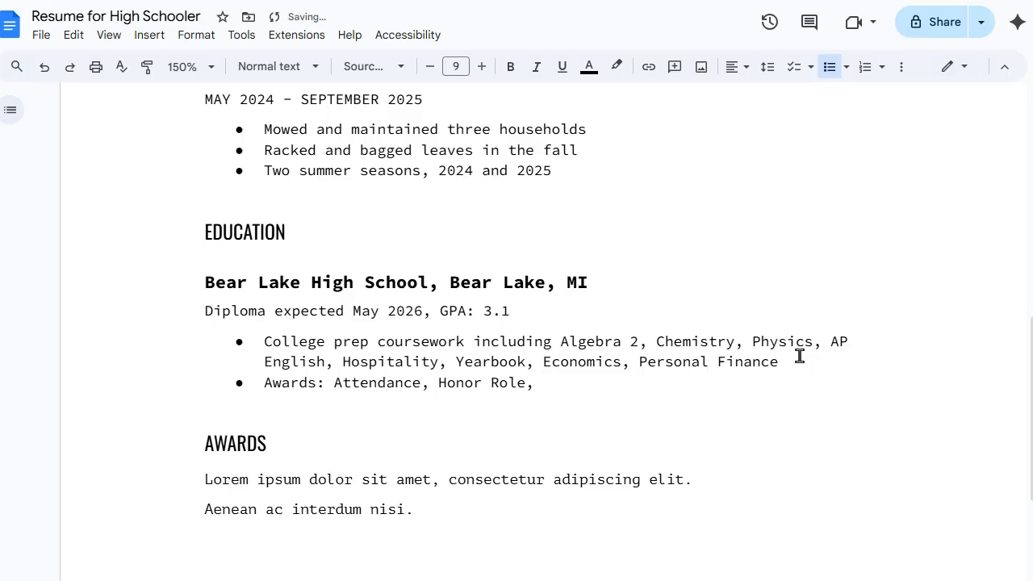
key("BackSpace")
key("BackSpace")
key("Return")
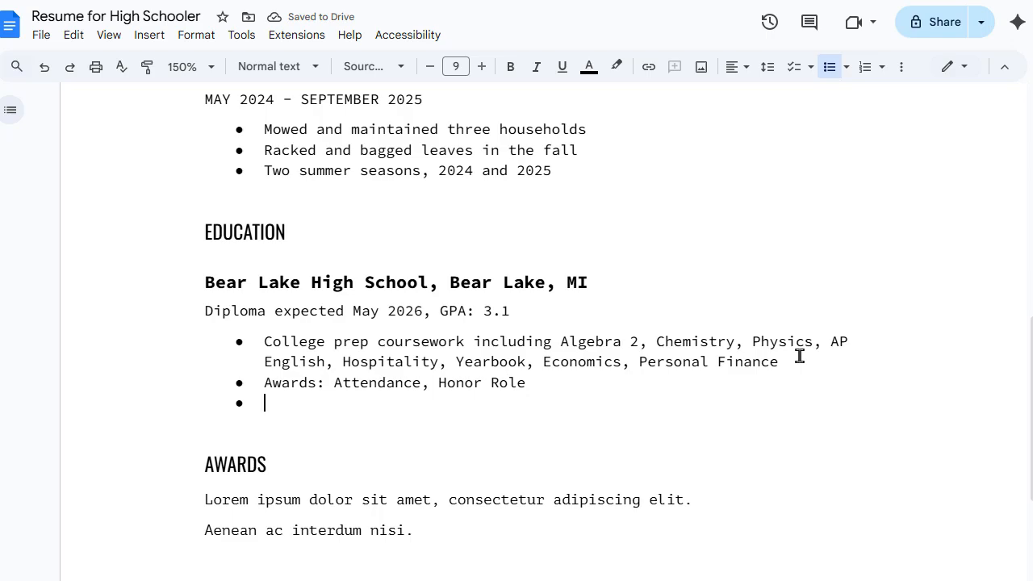
Step: Add the bullet 'Basketball, Track & Field, eSports, Gaming Club, Student Council, Honor Society'
type("Baske")
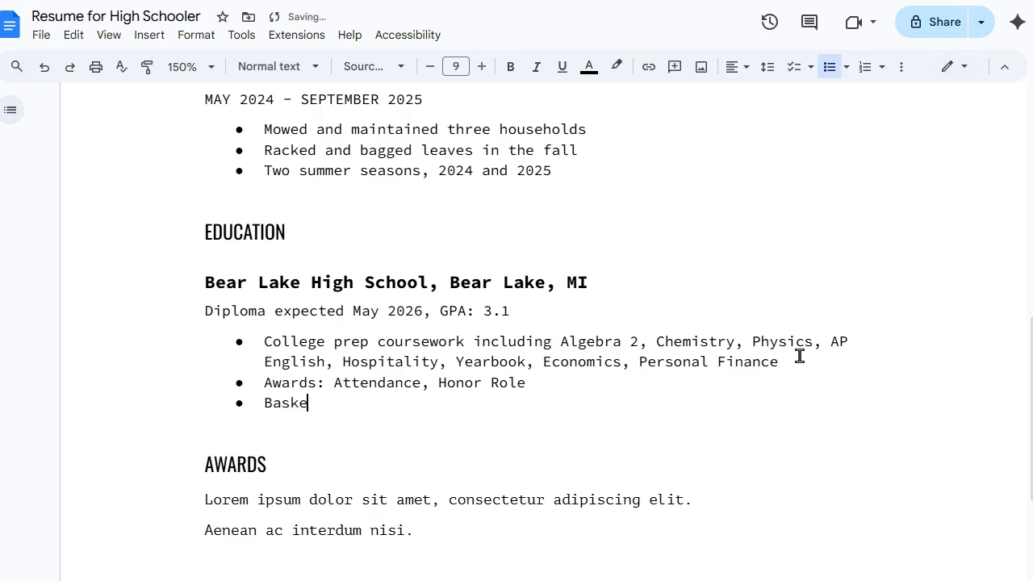
type("tball, W")
key("BackSpace")
type("Track & Field, ")
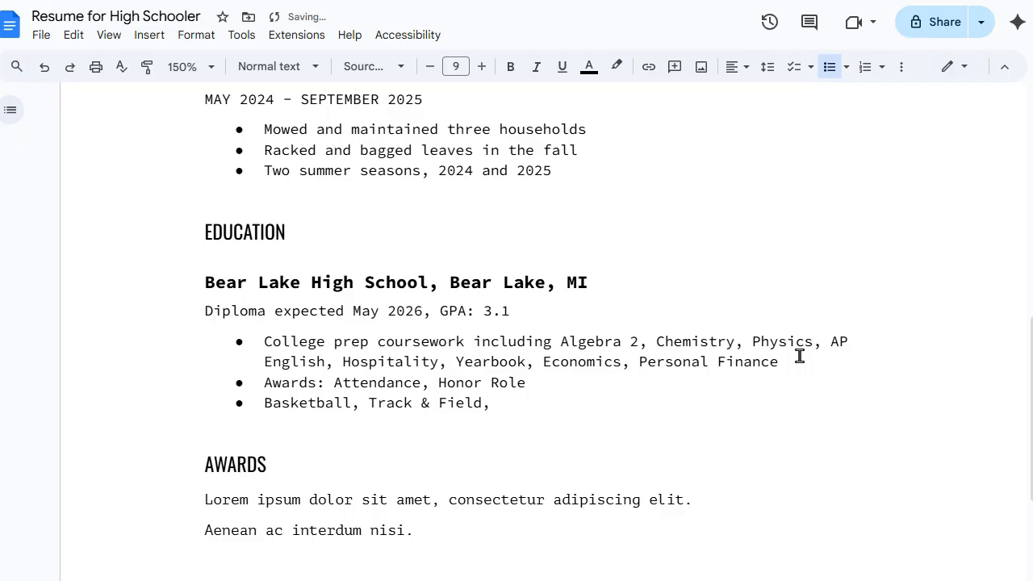
type("eSports, G")
key("BackSpace")
type("S")
key("BackSpace")
type("Gaming ")
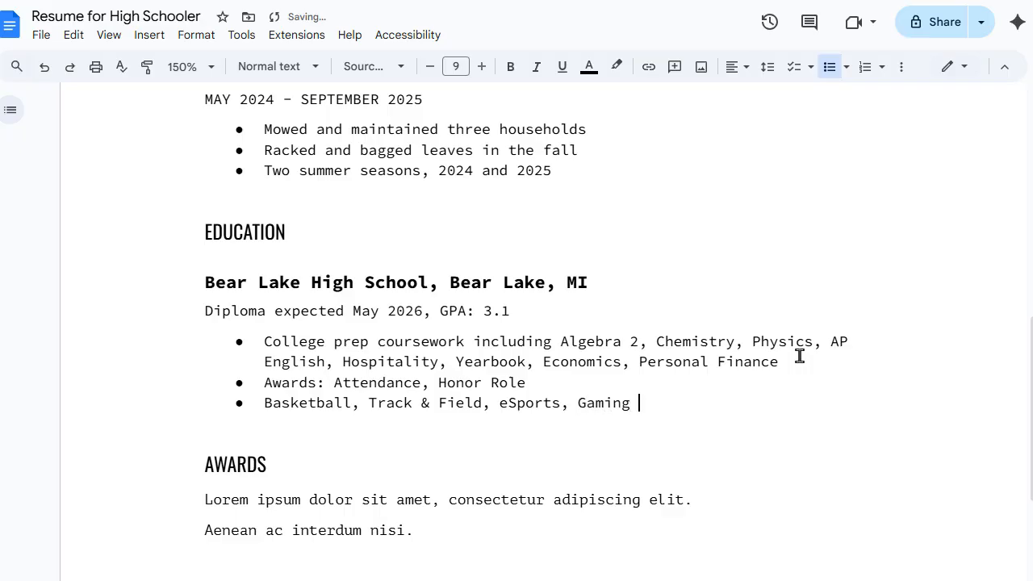
type("Club, Student Cou")
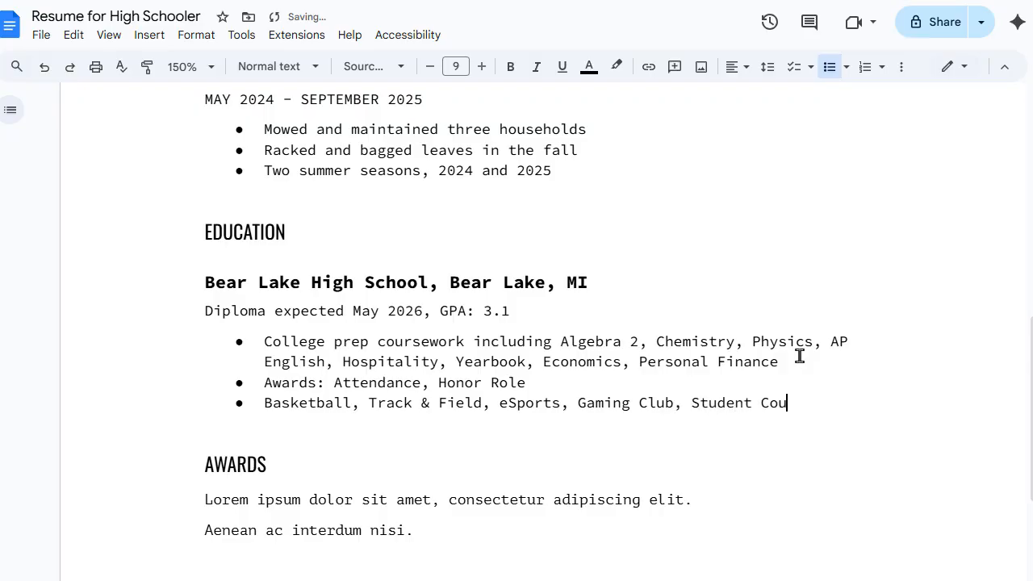
type("ncil, Honor So")
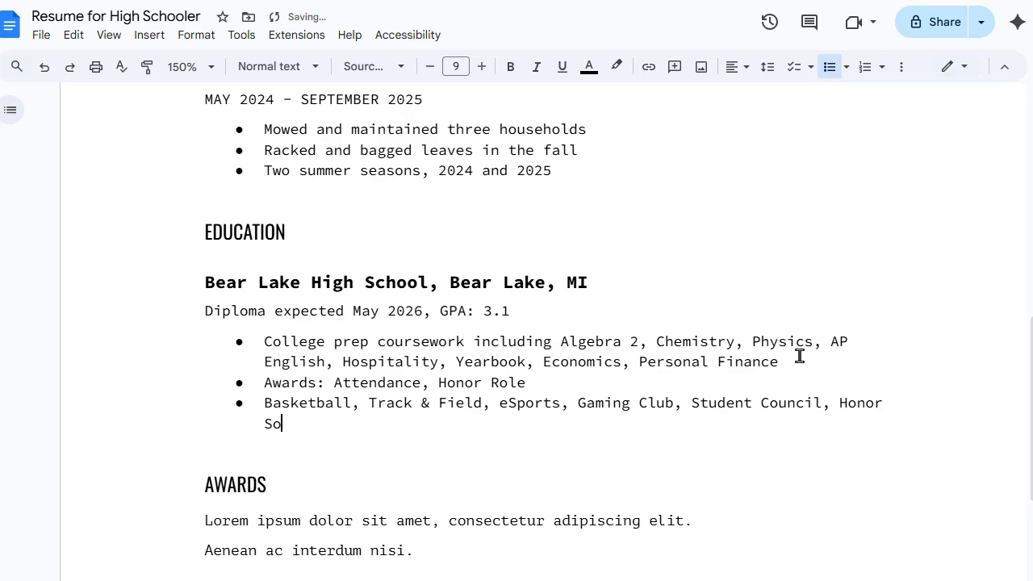
type("ciety")
scroll(447, 387, "down", 2)
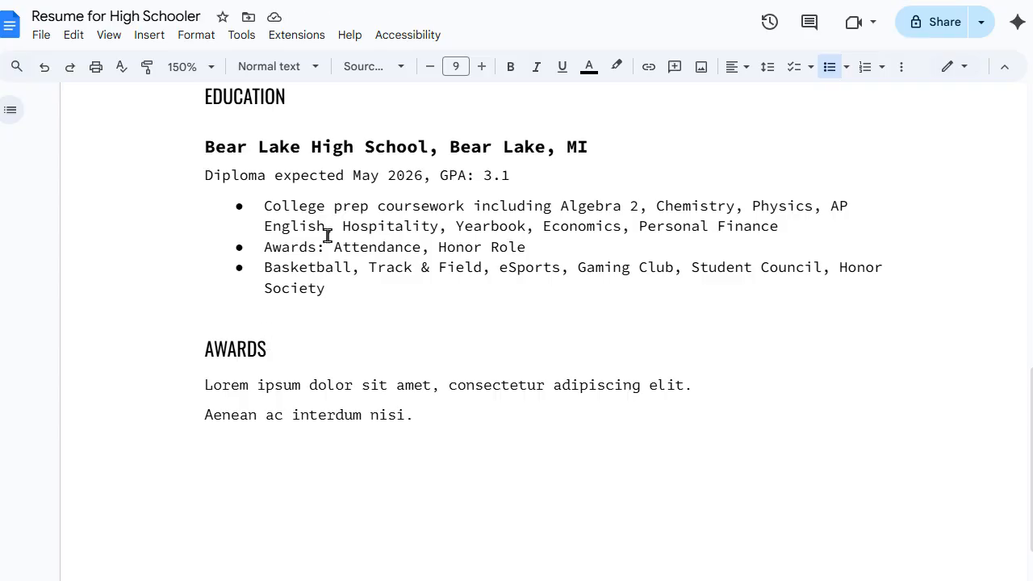
Step: Rename the AWARDS heading to INTERESTS and bullet the two placeholder lines beneath it
double_click(249, 350)
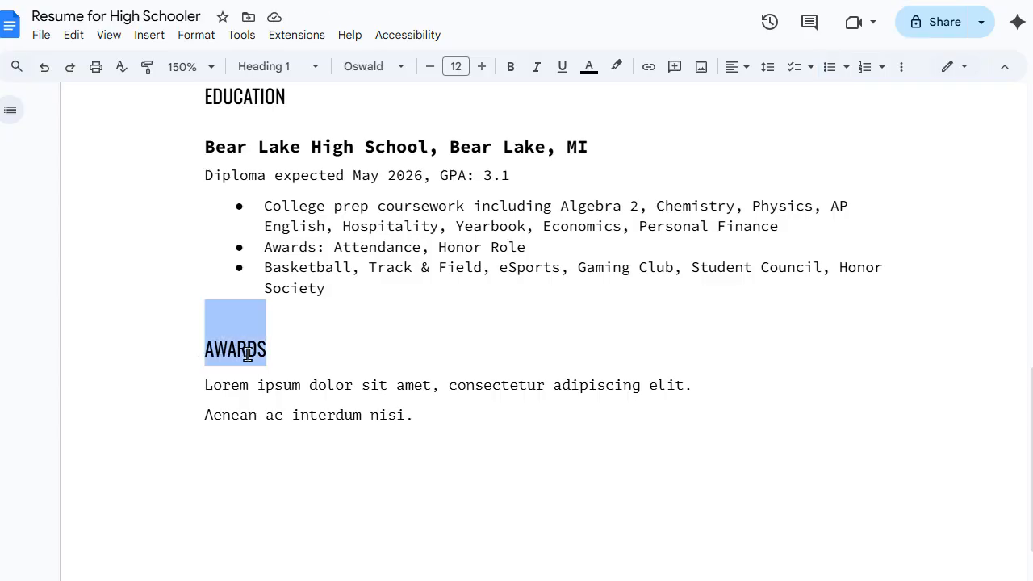
type("INT")
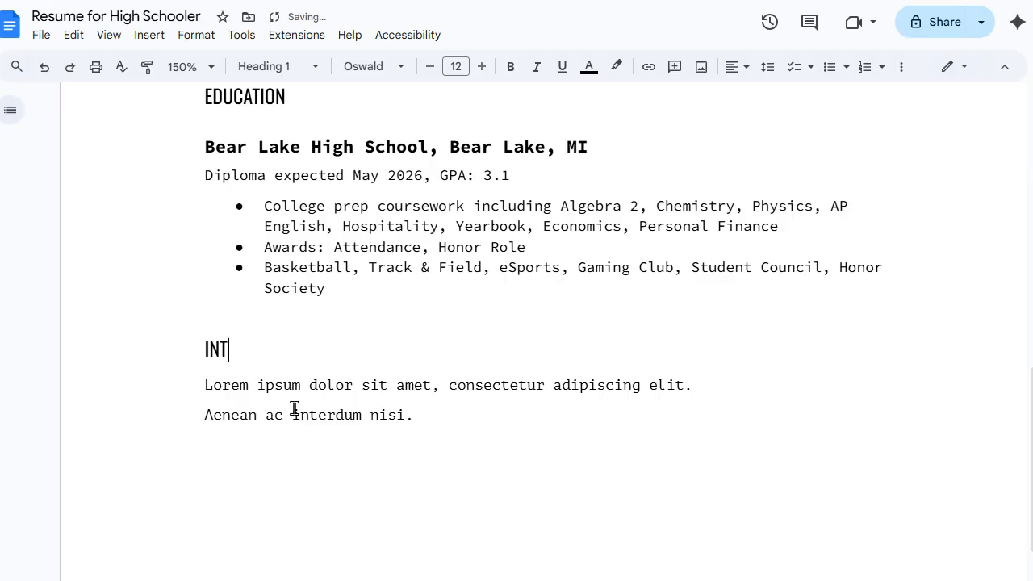
type("ERESTS")
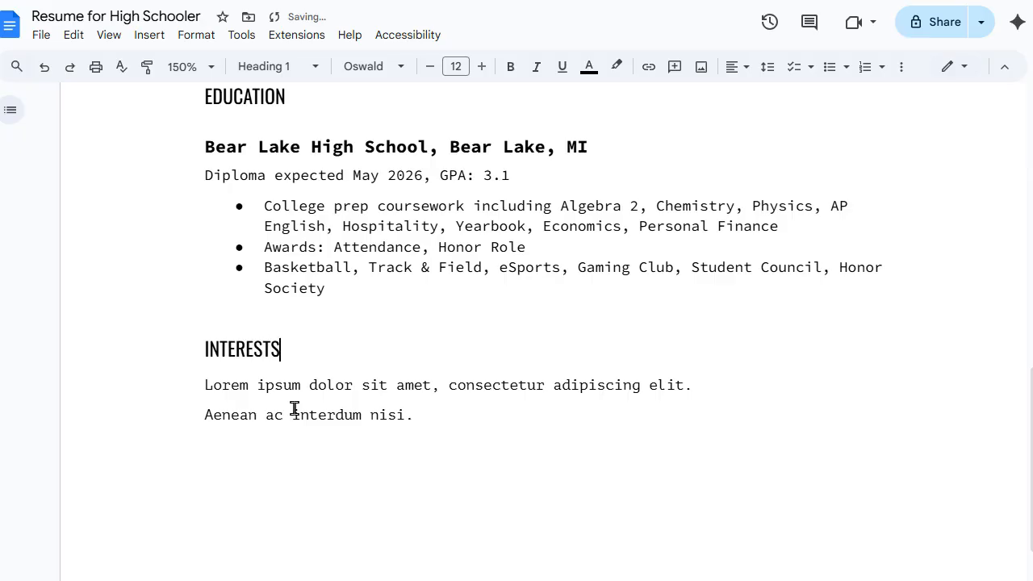
left_click_drag(425, 417, 196, 394)
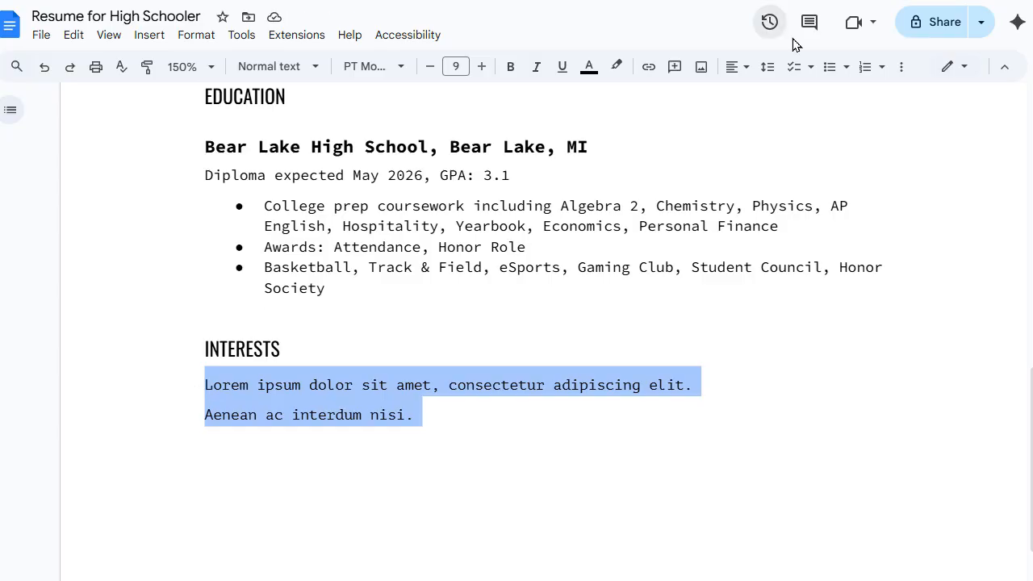
left_click(828, 69)
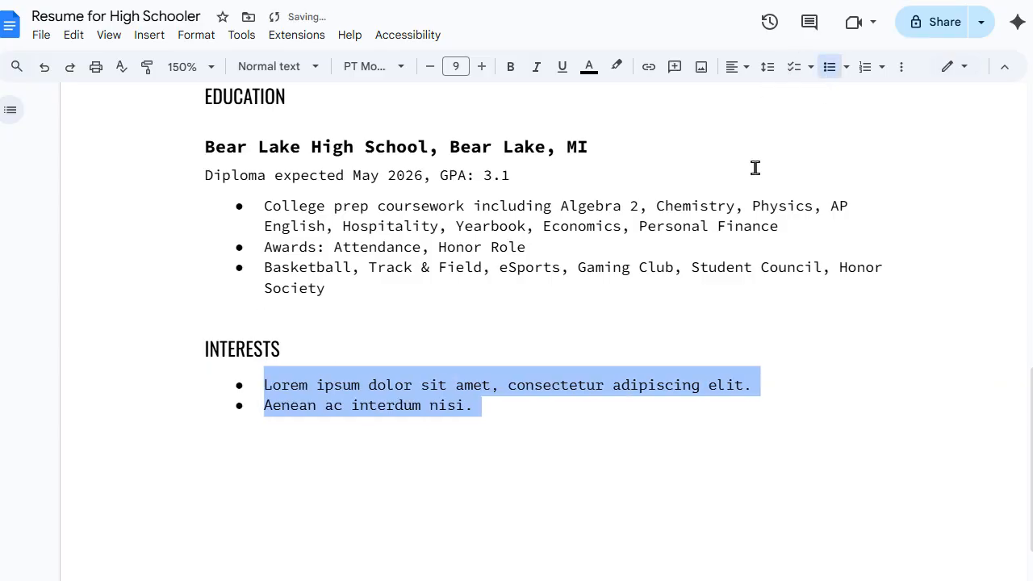
Step: Fill the bullets with 'Outdoors including biking, skiing, swimming' and 'Reading science fiction'
left_click(526, 417)
triple_click(539, 384)
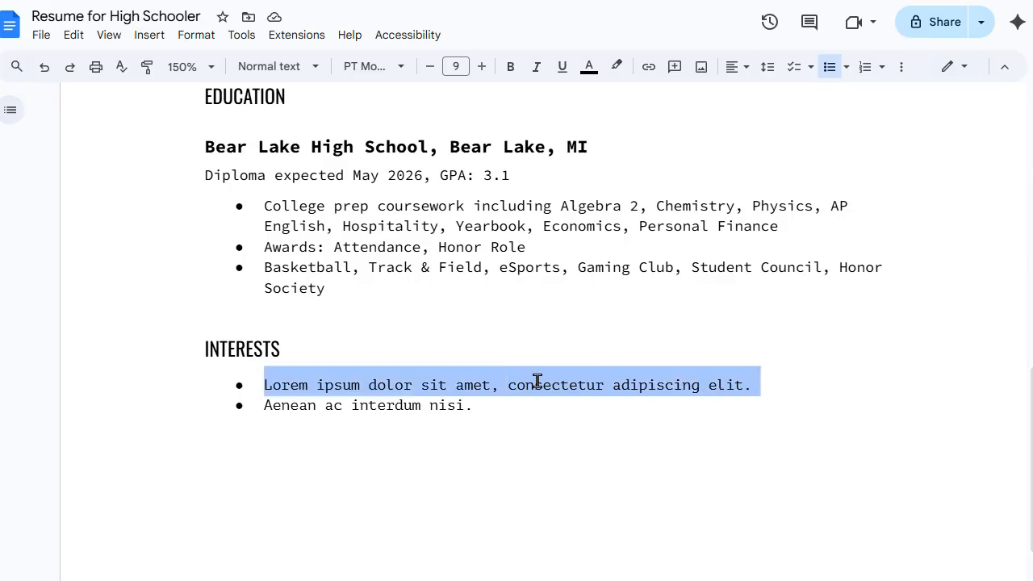
type("Outdoor")
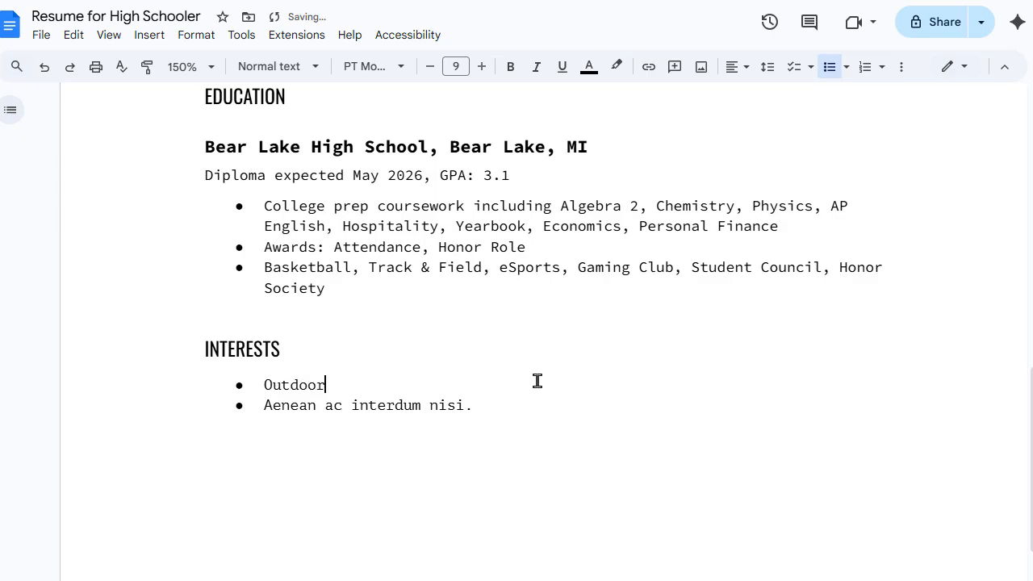
type("s including biking, s")
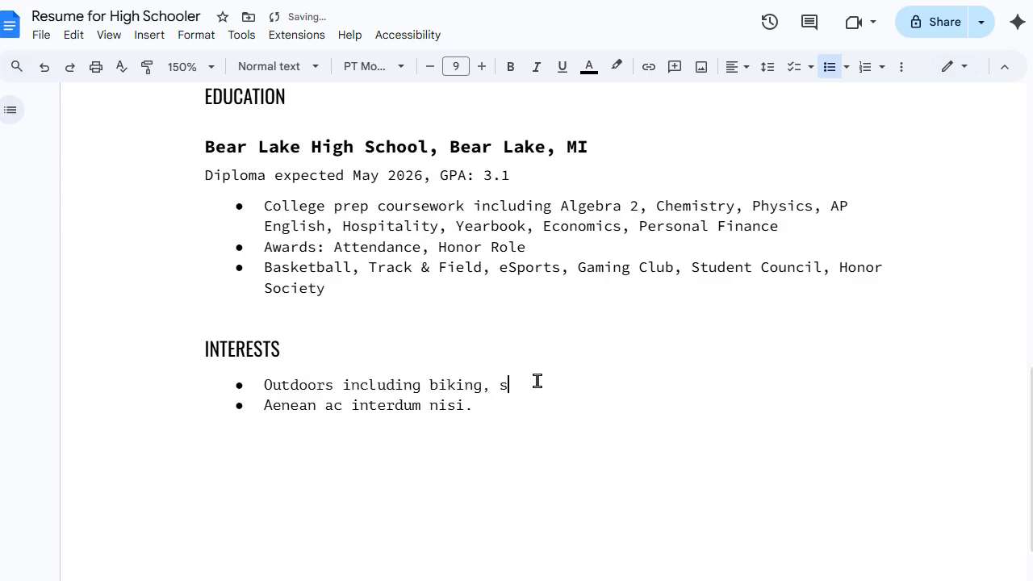
type("kiing, swimming")
triple_click(454, 406)
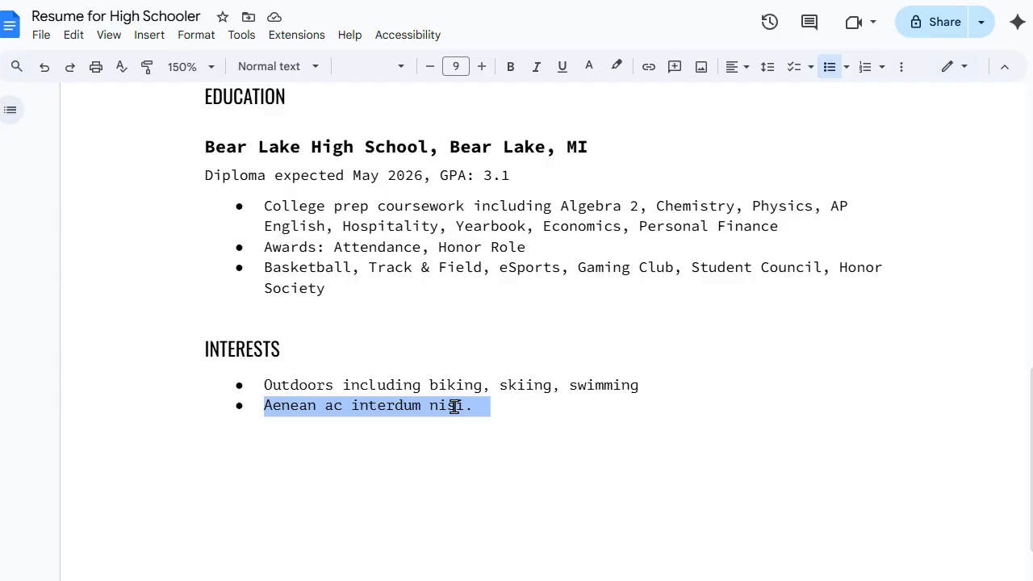
type("Reading ")
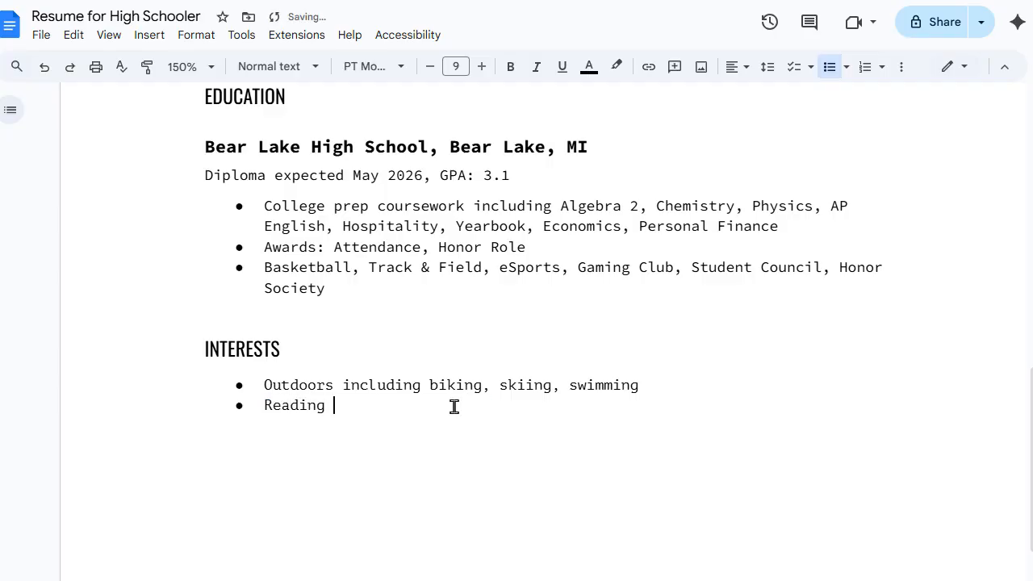
type("science fiction and")
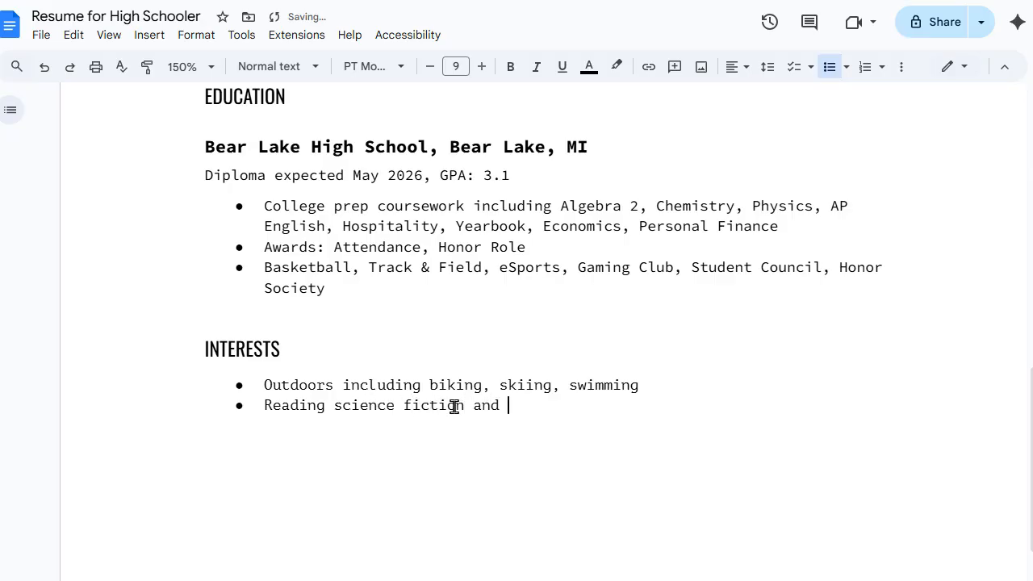
Step: Add a third bullet reading 'Astronomy' after the reading line
key("Return")
key("Return")
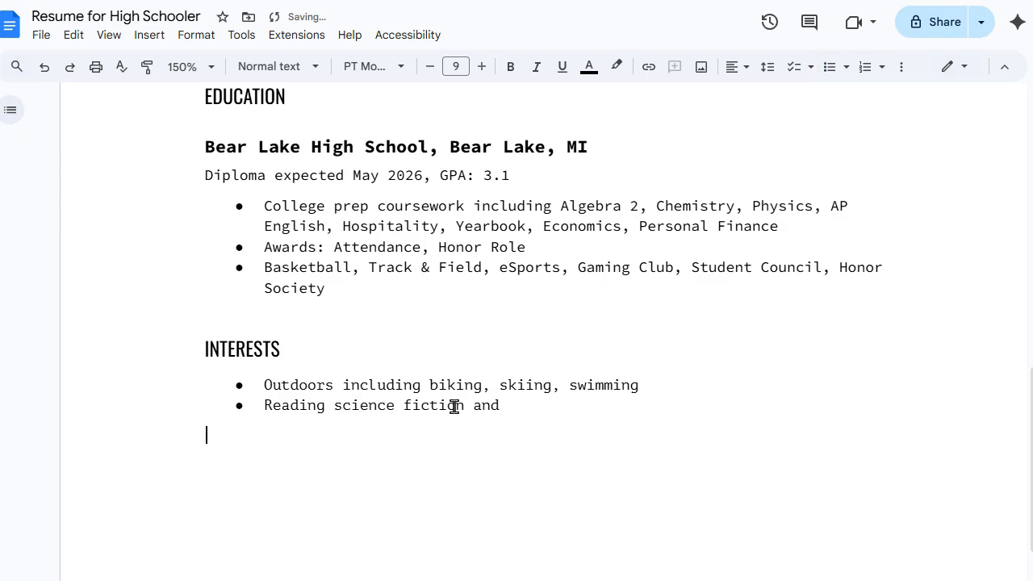
key("BackSpace")
key("BackSpace")
key("BackSpace")
key("BackSpace")
key("BackSpace")
key("BackSpace")
key("Return")
type("A")
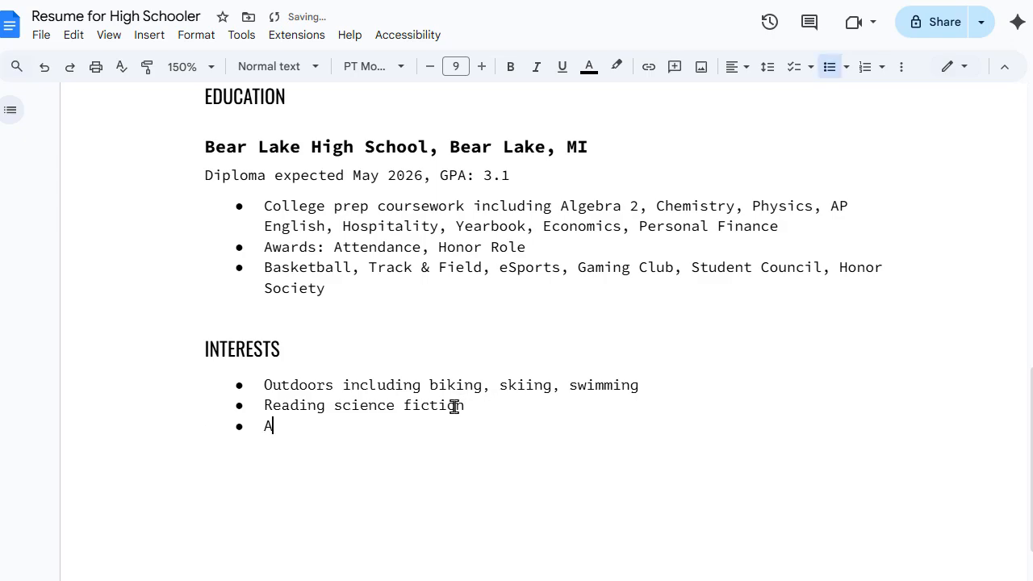
type("stronomy and ")
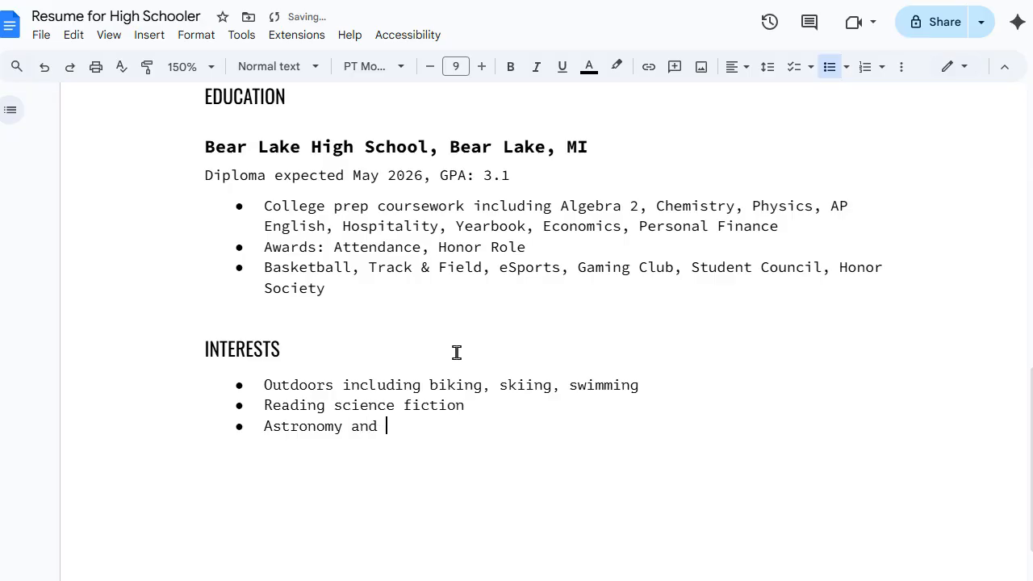
type("me")
key("BackSpace")
key("BackSpace")
key("BackSpace")
key("BackSpace")
key("BackSpace")
key("BackSpace")
key("BackSpace")
key("BackSpace")
type("y")
scroll(330, 342, "up", 2)
scroll(330, 342, "up", 7)
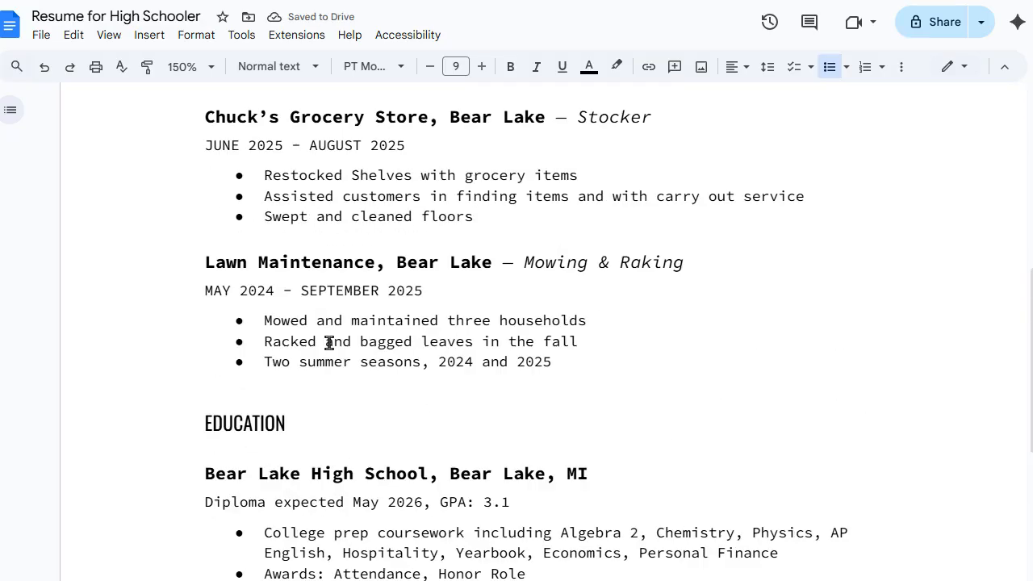
scroll(329, 342, "down", 9)
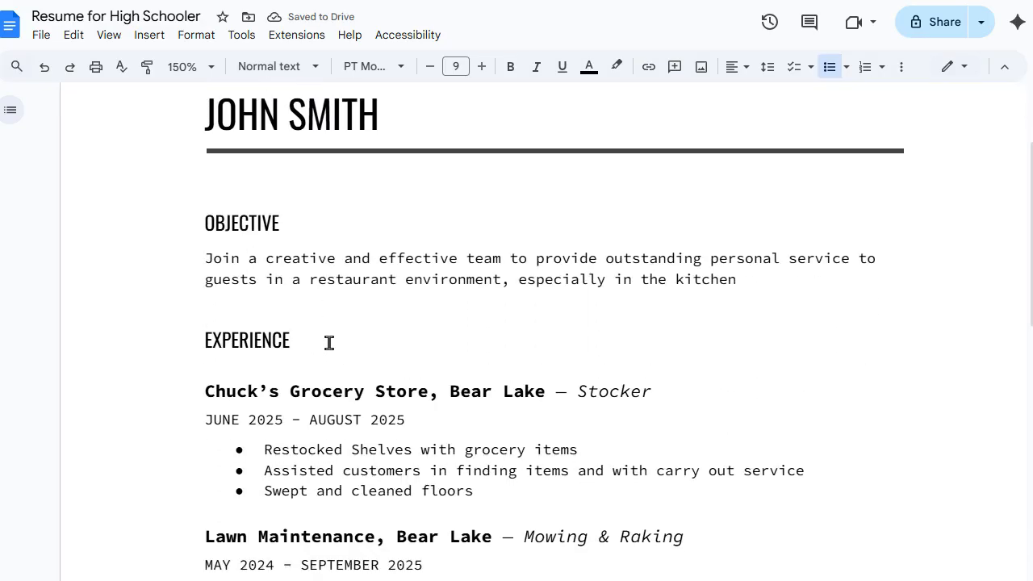
scroll(329, 342, "up", 8)
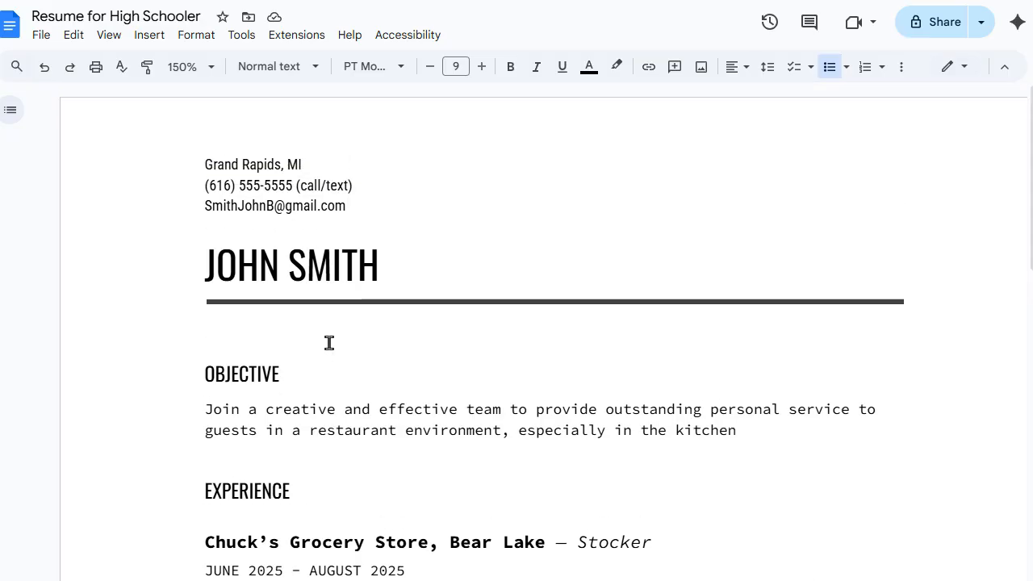
scroll(329, 342, "down", 9)
scroll(329, 343, "down", 1)
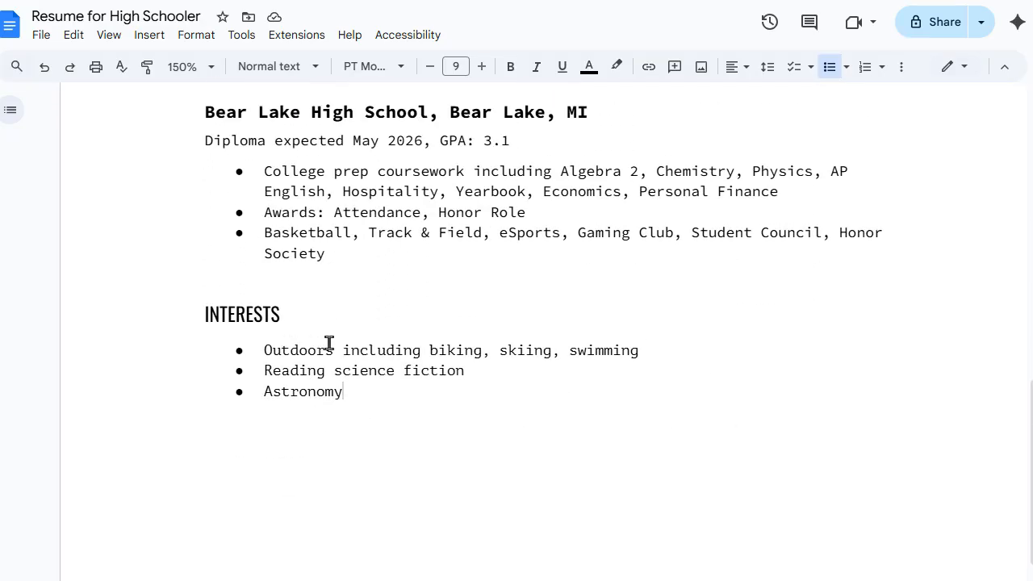
scroll(330, 342, "up", 4)
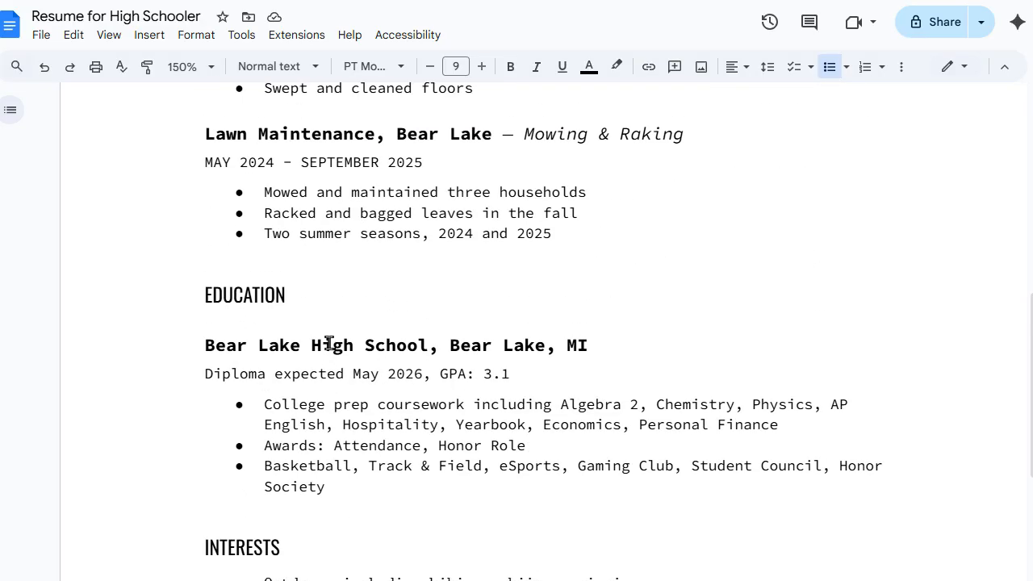
scroll(329, 342, "up", 8)
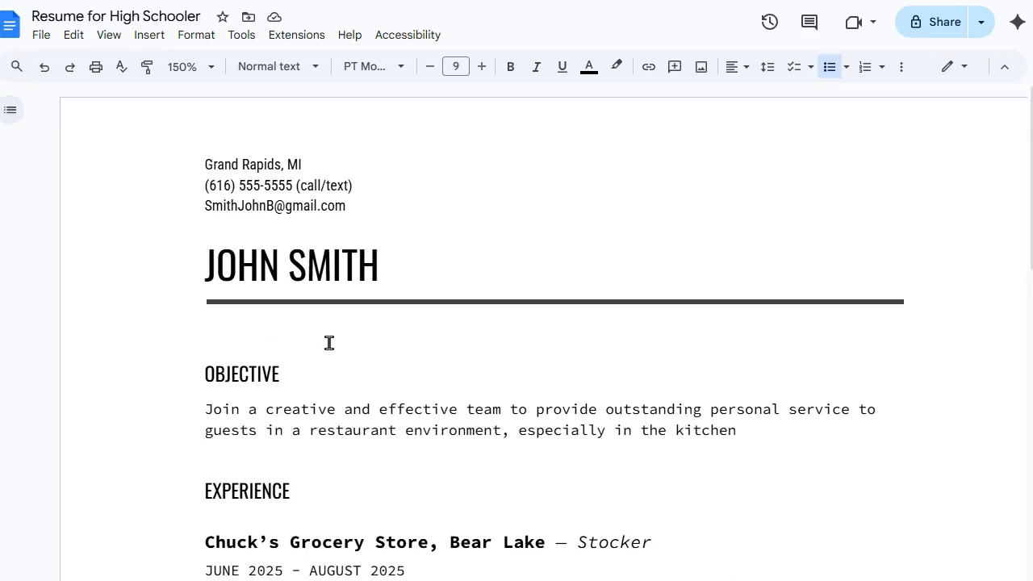
scroll(329, 342, "down", 4)
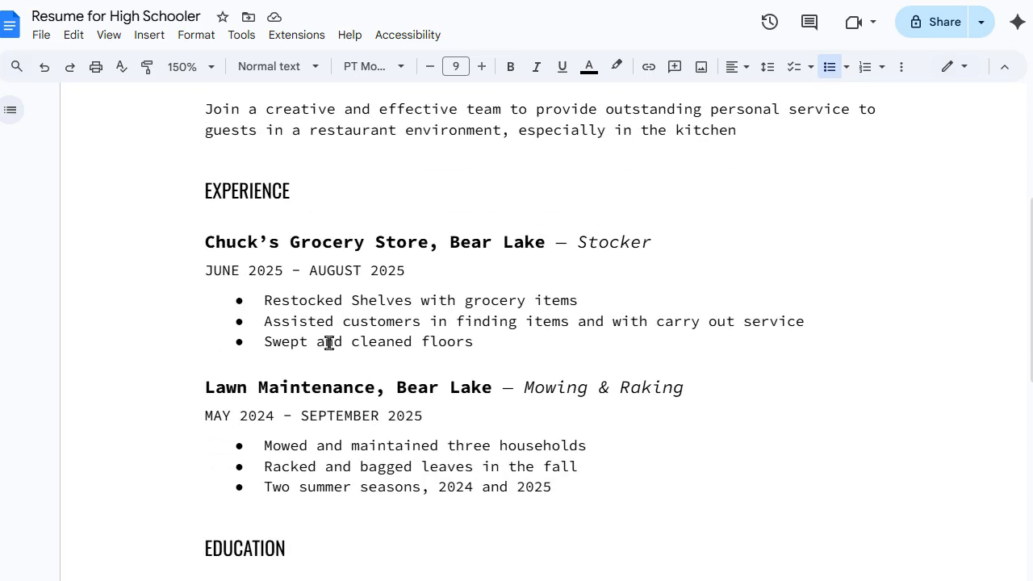
scroll(329, 343, "down", 2)
scroll(170, 373, "down", 3)
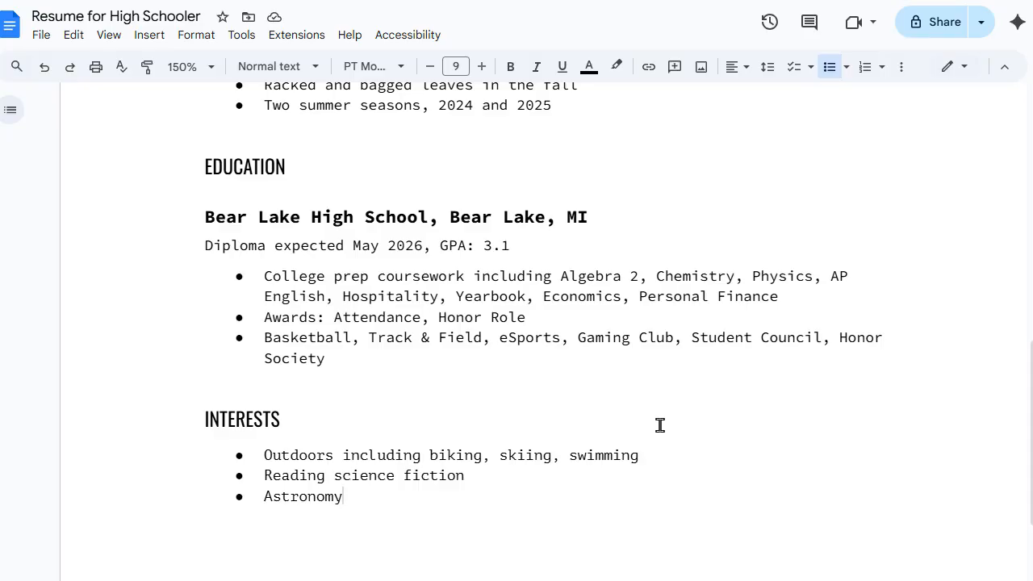
scroll(713, 347, "up", 3)
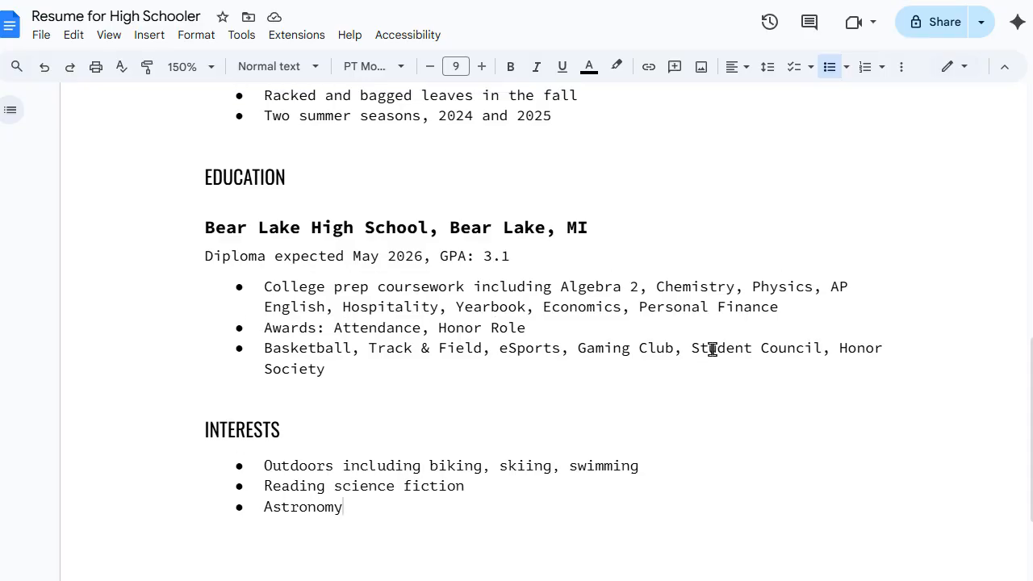
scroll(712, 348, "up", 7)
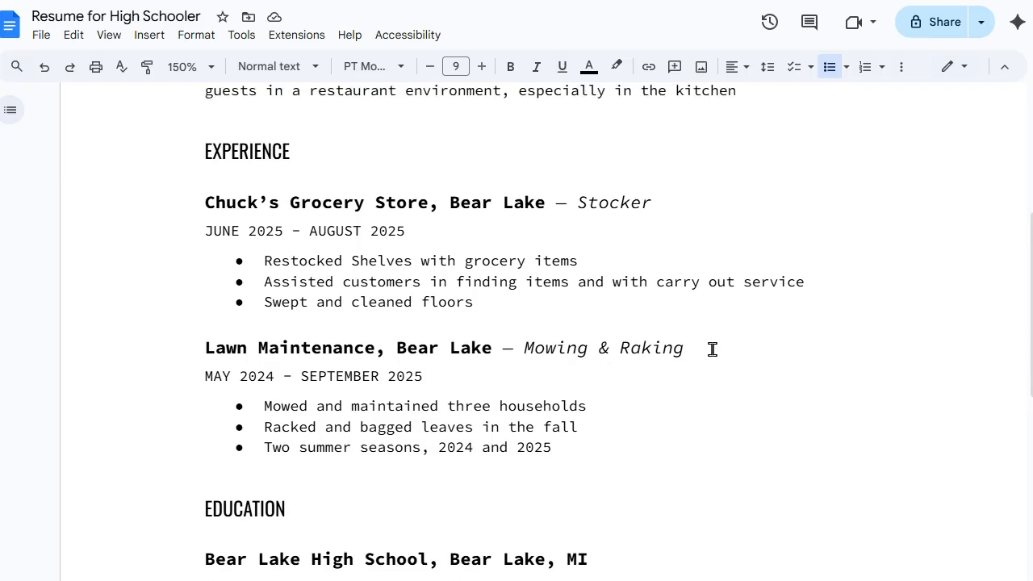
scroll(712, 349, "up", 7)
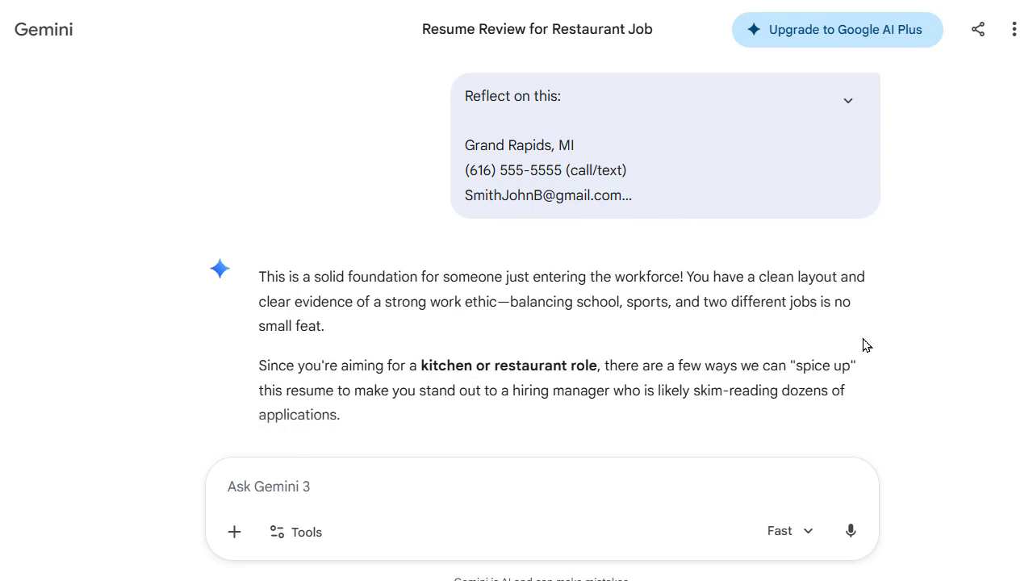
Step: Scroll through Gemini's resume review down to the suggested Experience section revision table
scroll(864, 342, "down", 1)
scroll(864, 345, "down", 3)
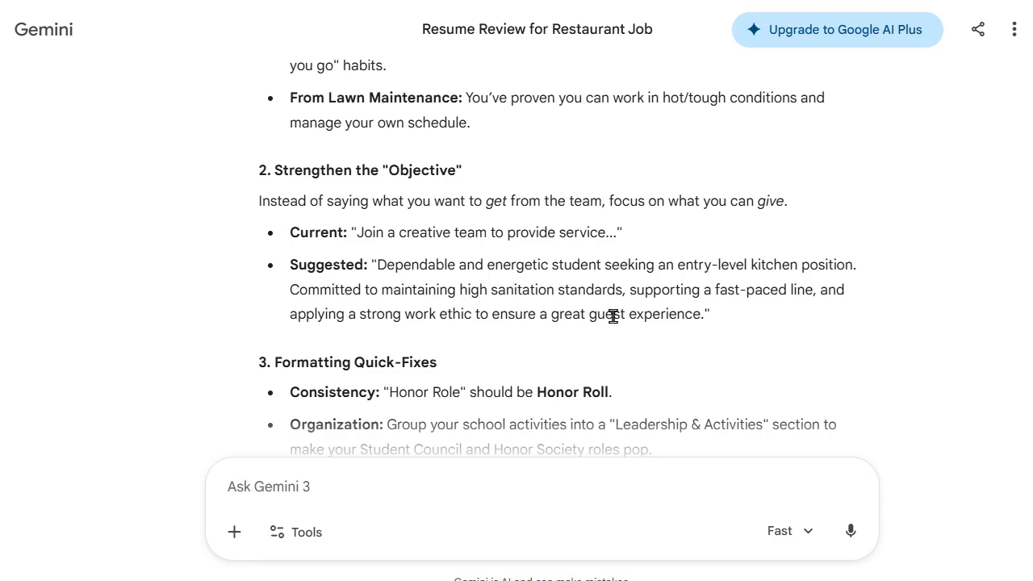
scroll(892, 352, "down", 3)
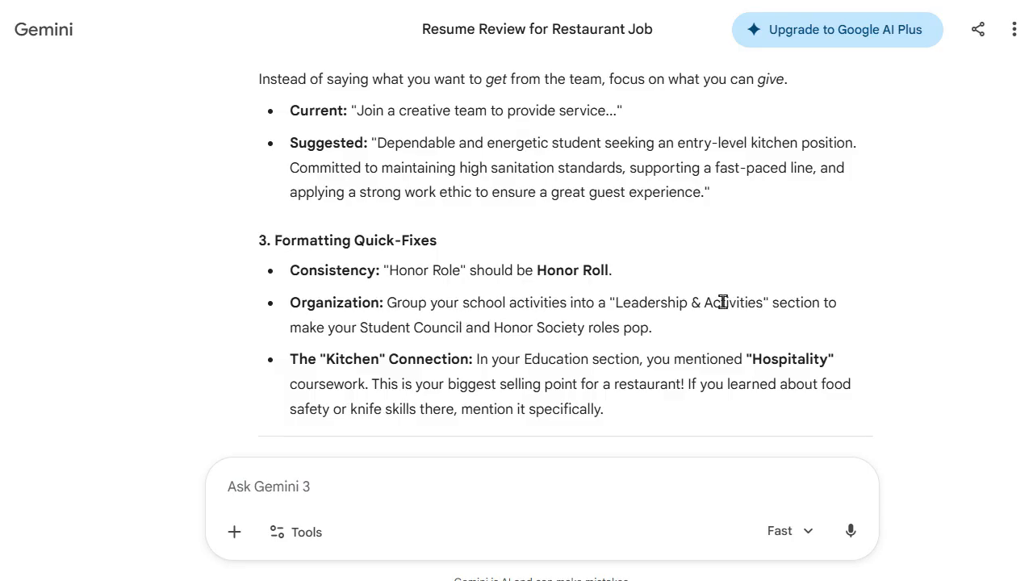
scroll(880, 349, "down", 2)
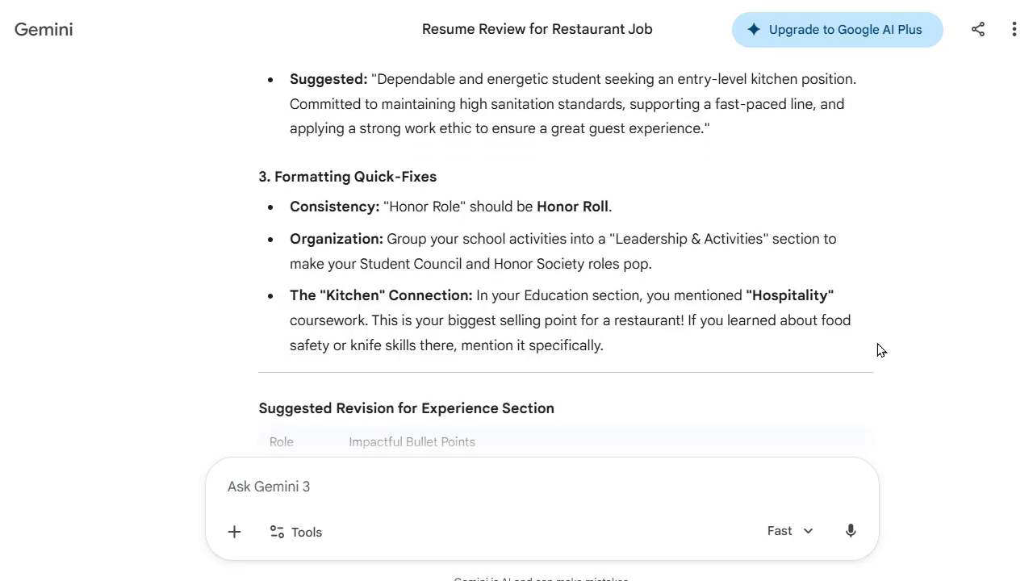
scroll(880, 349, "down", 2)
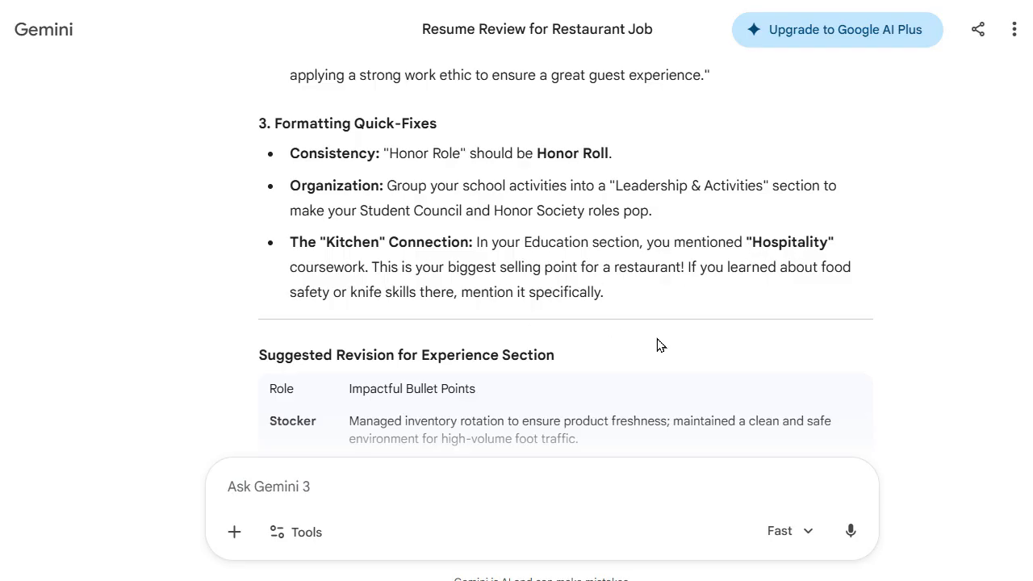
scroll(657, 345, "down", 4)
scroll(657, 345, "down", 2)
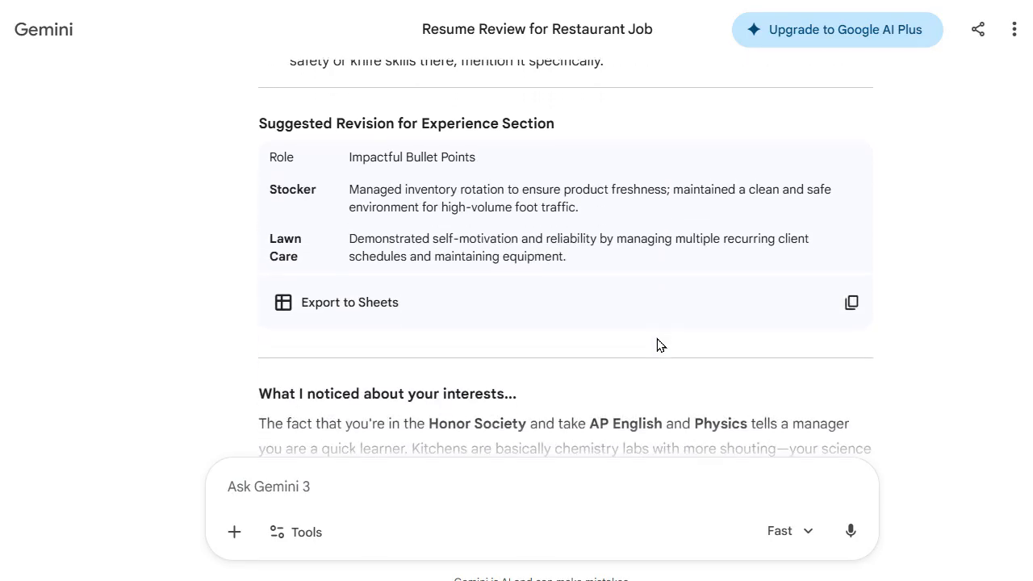
scroll(657, 345, "down", 4)
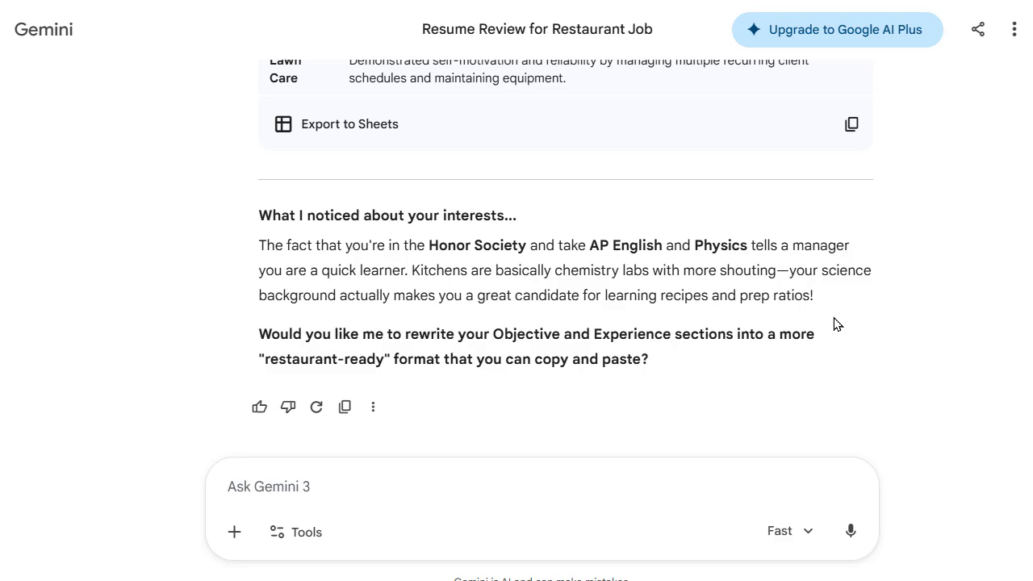
scroll(835, 324, "up", 15)
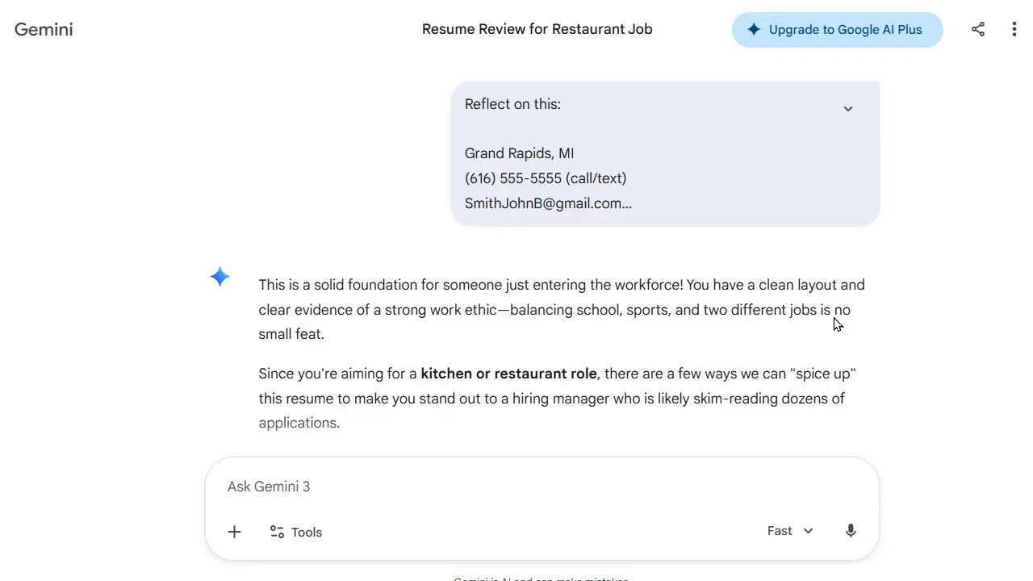
scroll(836, 324, "down", 2)
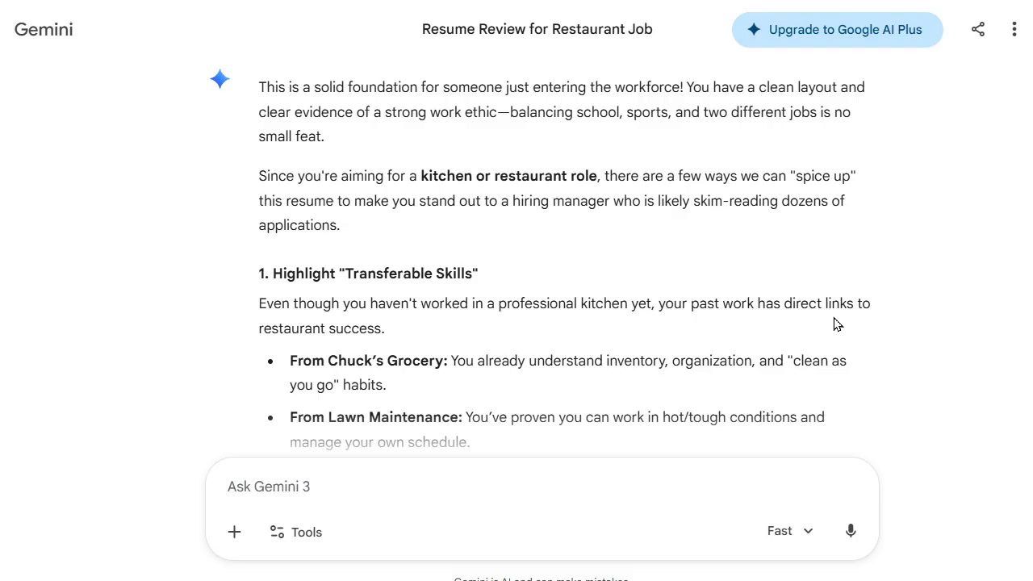
right_click(836, 323)
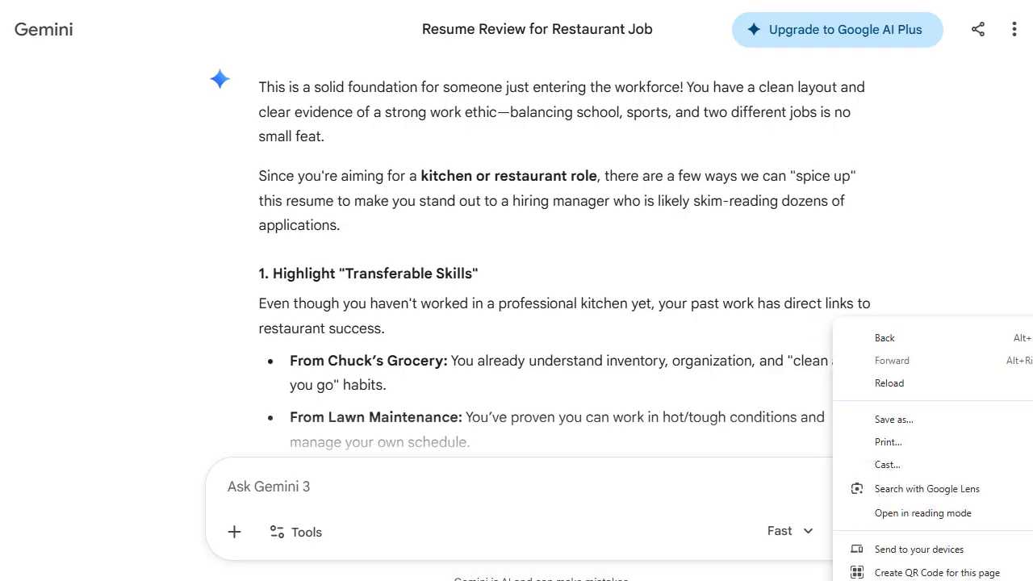
Step: Back in the resume, fix the Awards bullet so it reads 'Attendance, Honor Roll' instead of 'Honor Role'
left_click(166, 2)
scroll(470, 403, "down", 10)
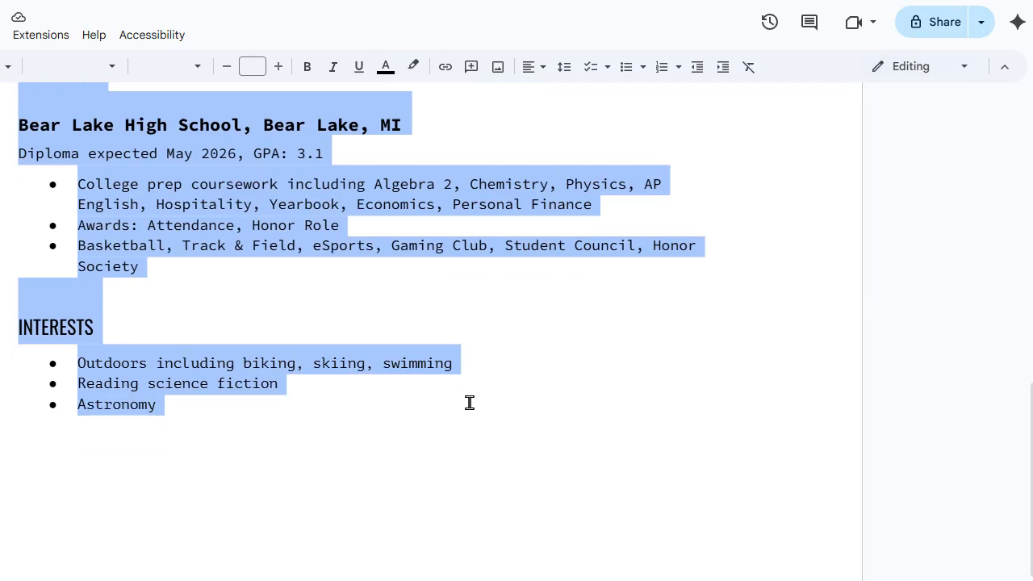
scroll(469, 402, "up", 3)
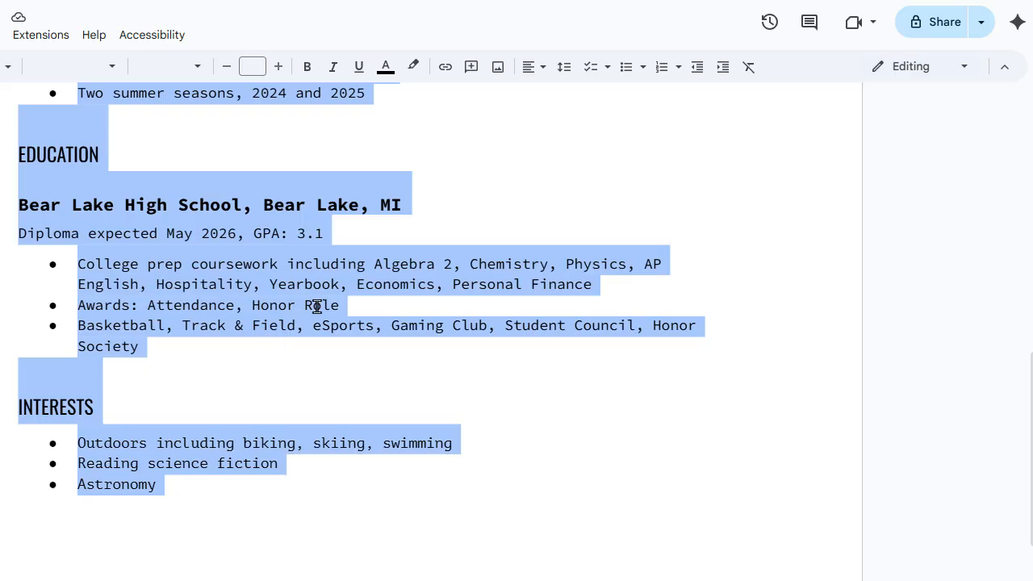
left_click(367, 390)
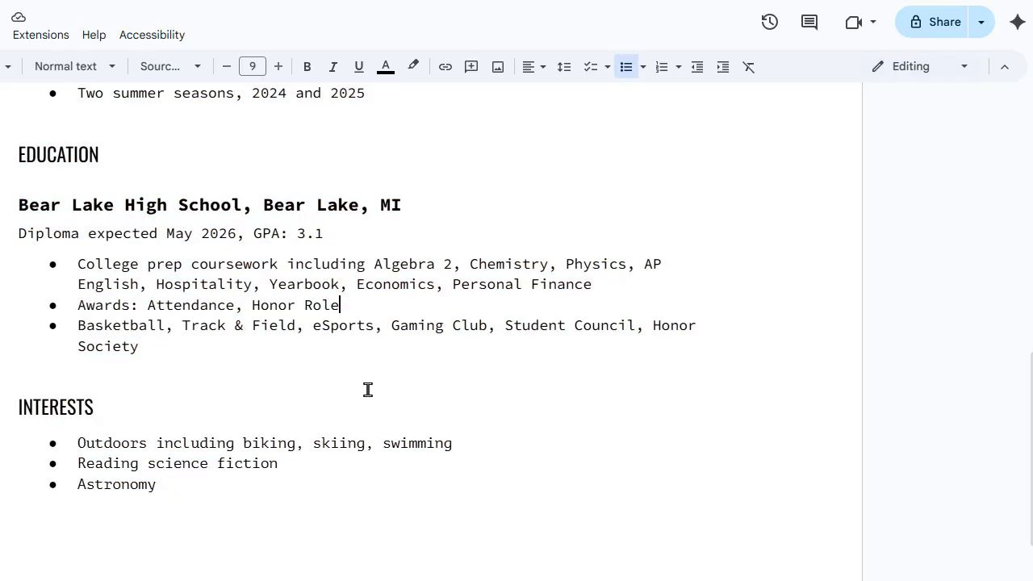
key("BackSpace")
type("l")
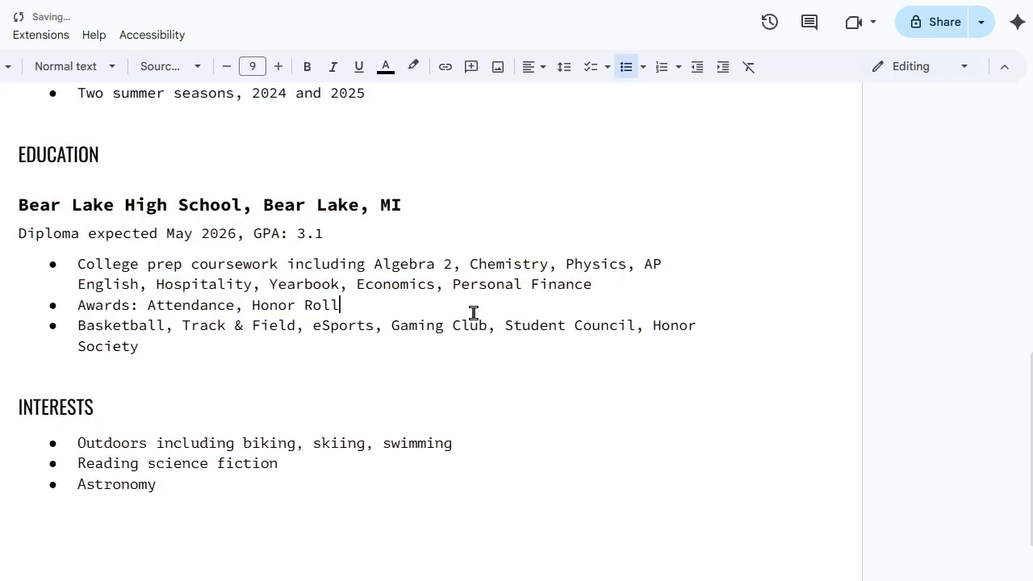